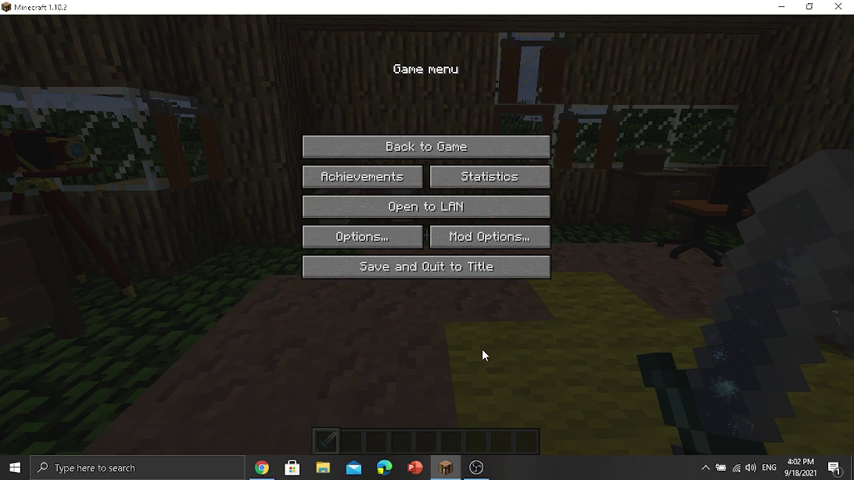
Step: Resume play and walk past the chair, desk, bed and doghouse to the front door
{"action": "left_click", "coordinate": [400, 146]}
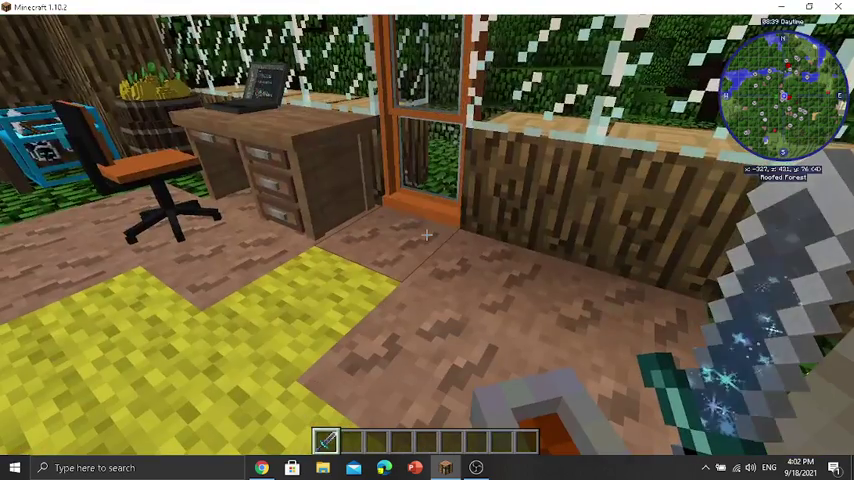
{"action": "key", "text": "w"}
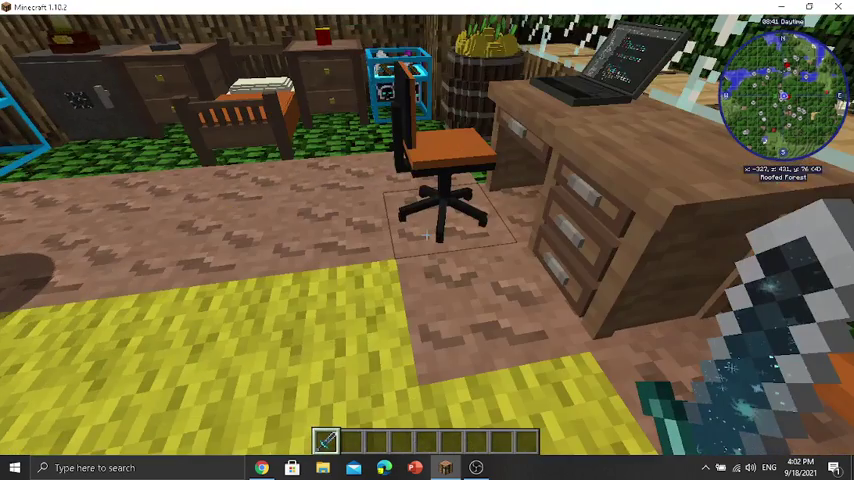
{"action": "key", "text": "w"}
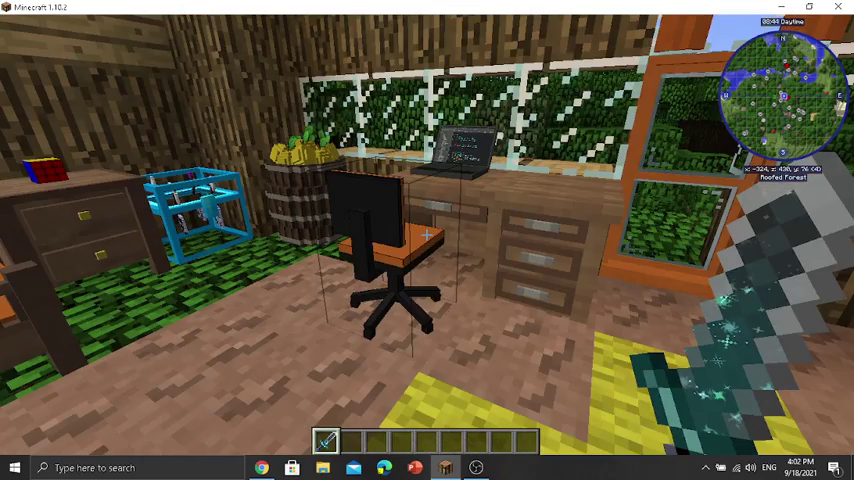
{"action": "key", "text": "w"}
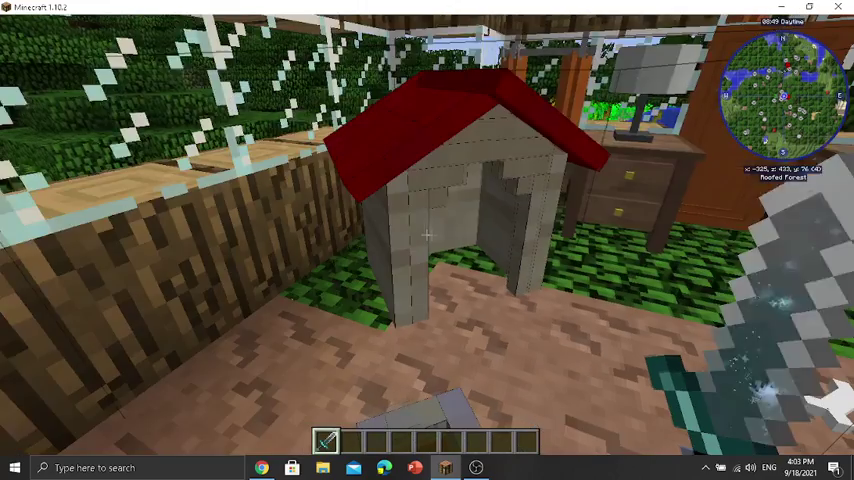
{"action": "key", "text": "w"}
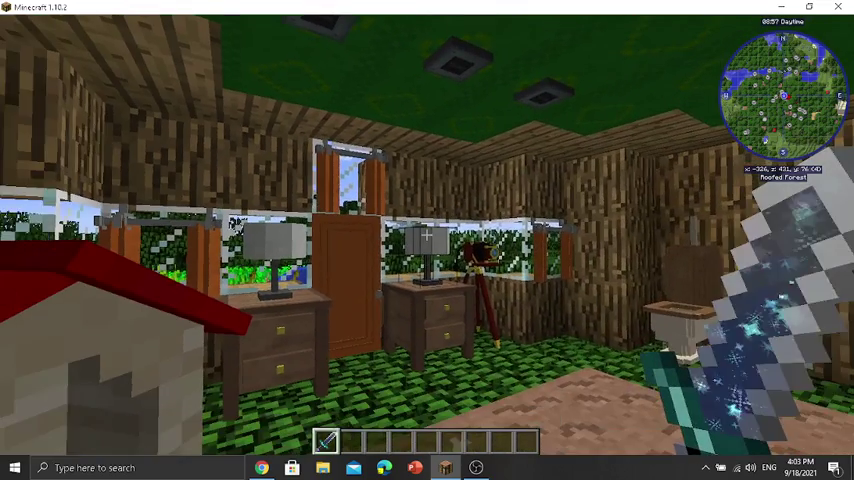
{"action": "key", "text": "w"}
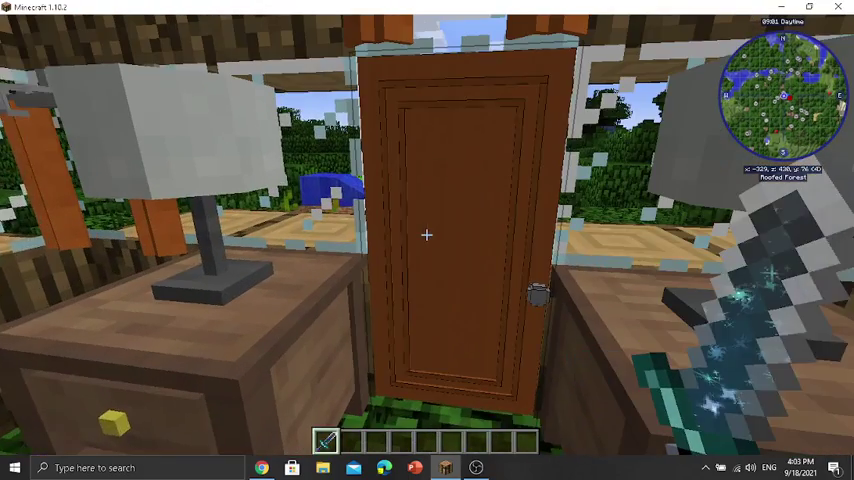
Step: Open the wooden front door and walk out to the farm, facing back at the house
{"action": "right_click", "coordinate": [427, 234]}
{"action": "key", "text": "w"}
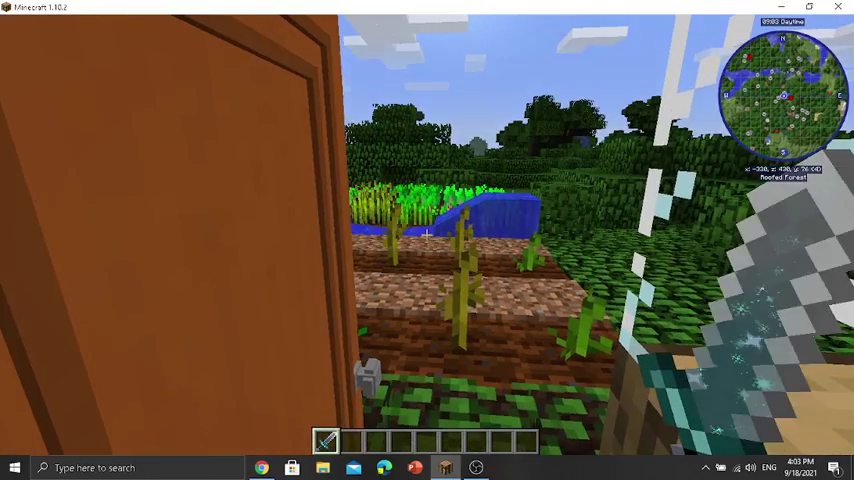
{"action": "key", "text": "w"}
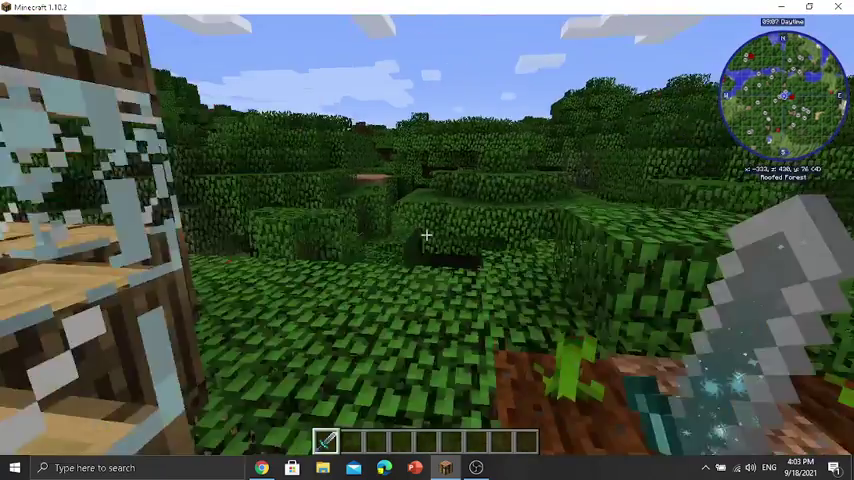
Step: Fly above the roofed forest canopy to the wooden-roofed house and circle its roof
{"action": "key", "text": "w"}
{"action": "key", "text": "space"}
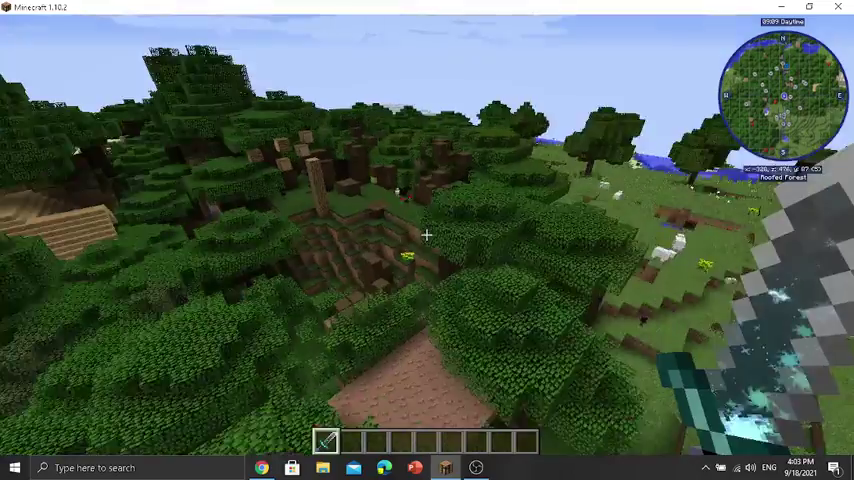
{"action": "key", "text": "w"}
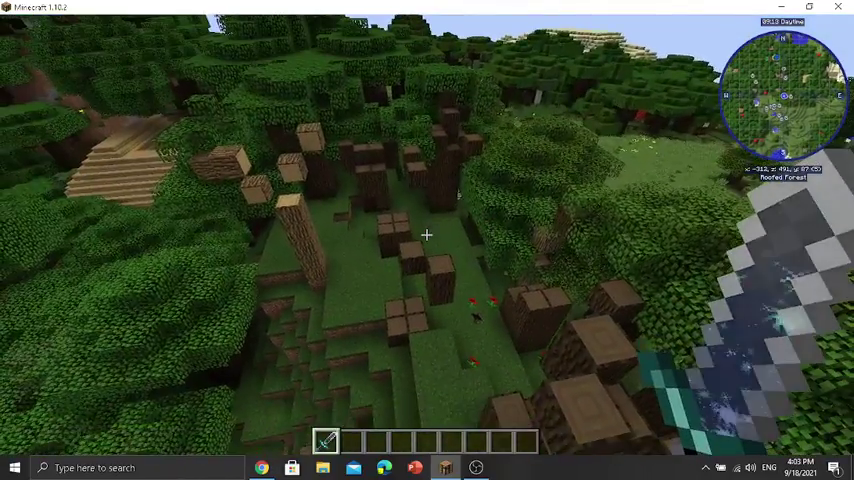
{"action": "key", "text": "w"}
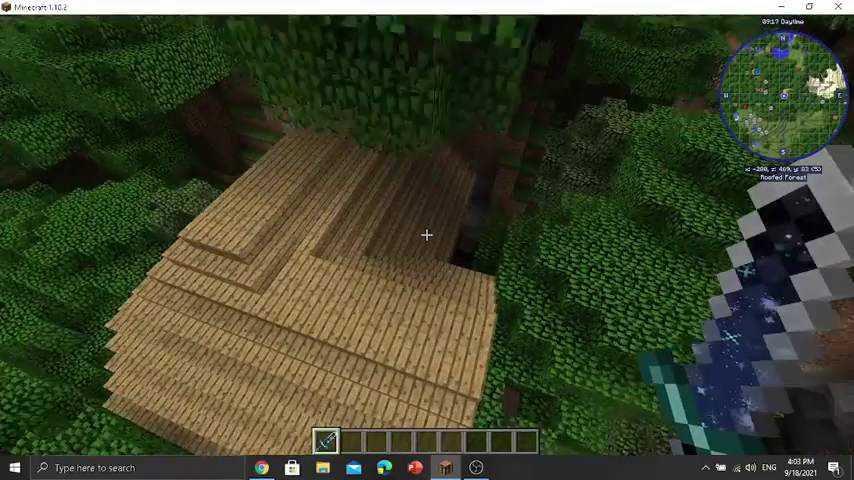
{"action": "key", "text": "w"}
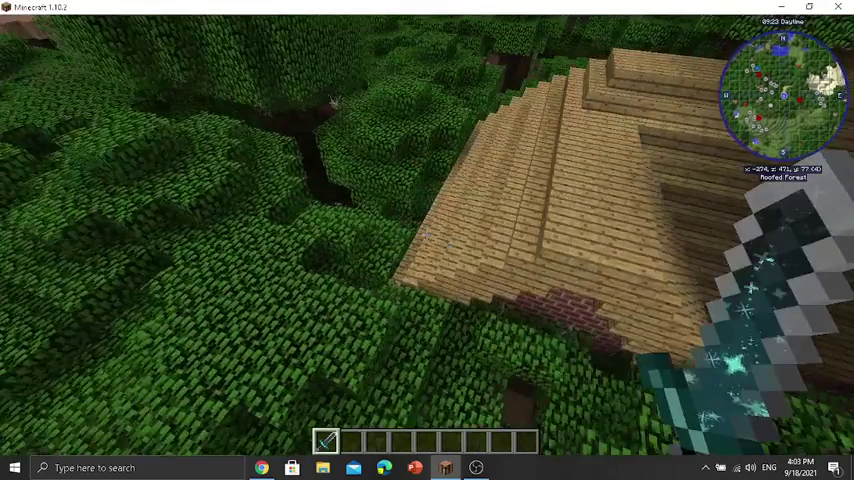
{"action": "key", "text": "s"}
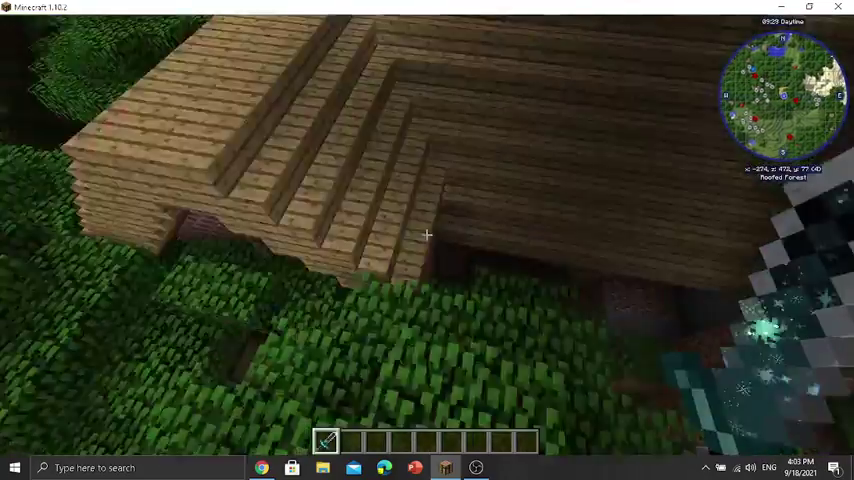
{"action": "key", "text": "w"}
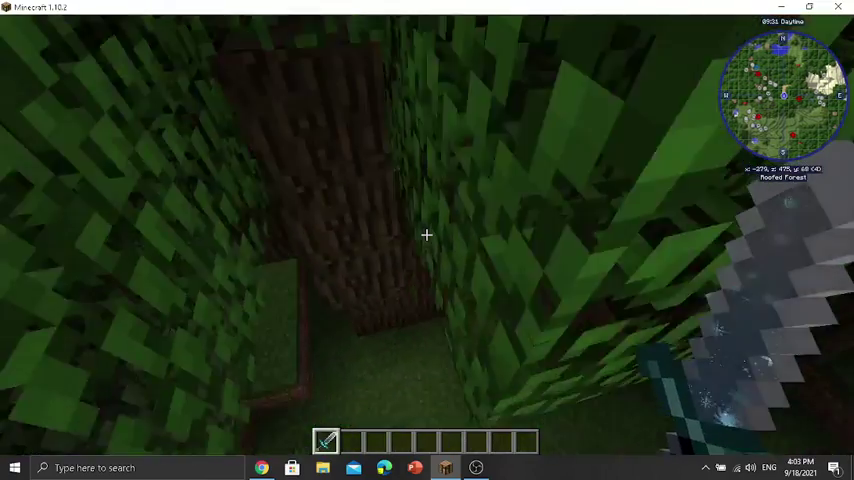
Step: Drop into the brick house and check the empty furnace beside the crafting table
{"action": "key", "text": "w"}
{"action": "key", "text": "w"}
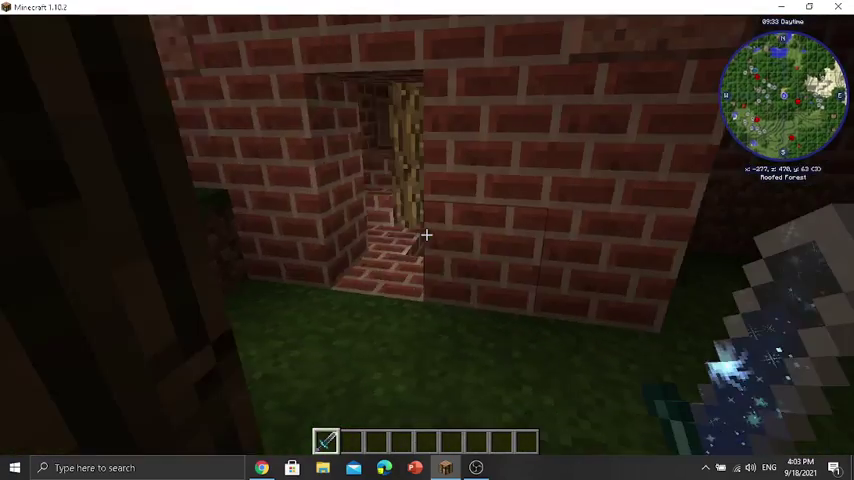
{"action": "key", "text": "w"}
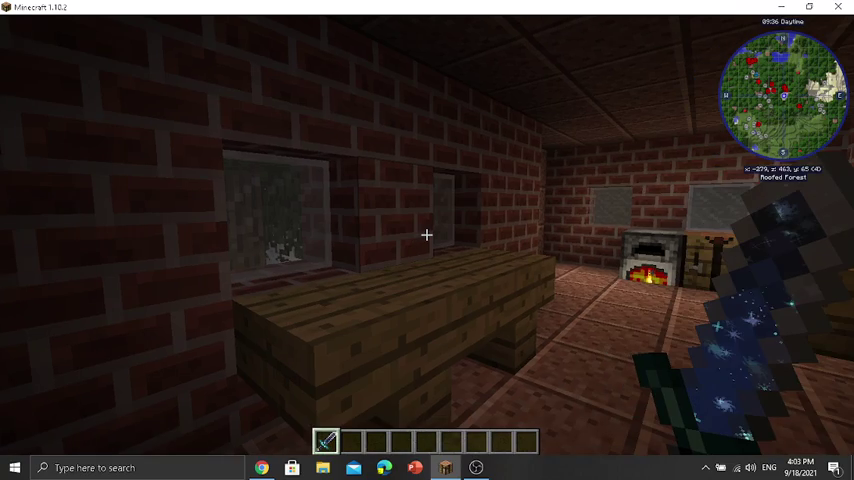
{"action": "key", "text": "w"}
{"action": "key", "text": "s"}
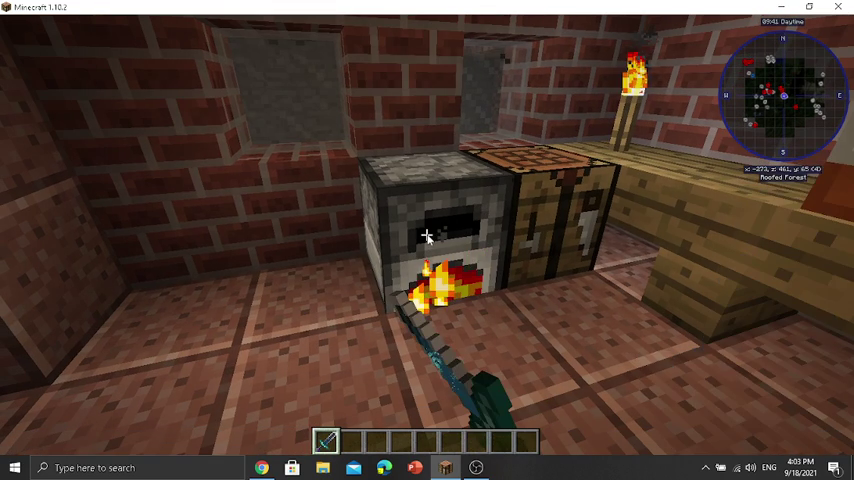
{"action": "right_click", "coordinate": [427, 236]}
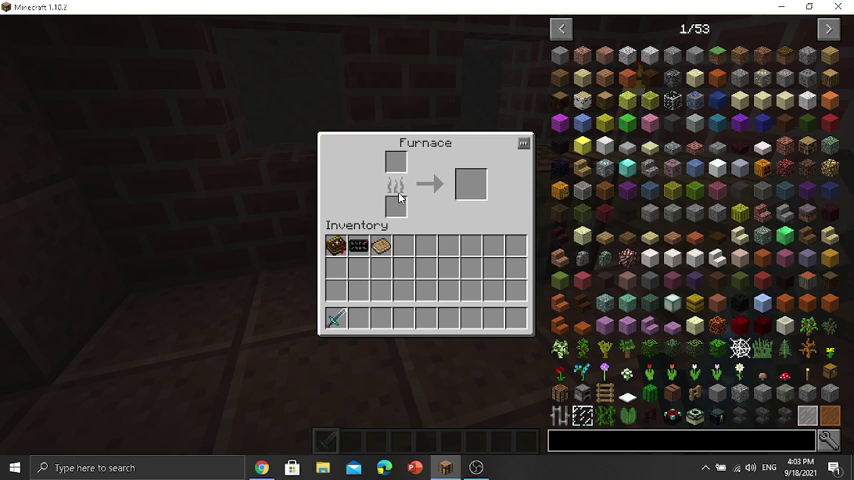
{"action": "key", "text": "Escape"}
Step: Open the brick house's wooden door, walk out into the forest, and come back in
{"action": "key", "text": "w"}
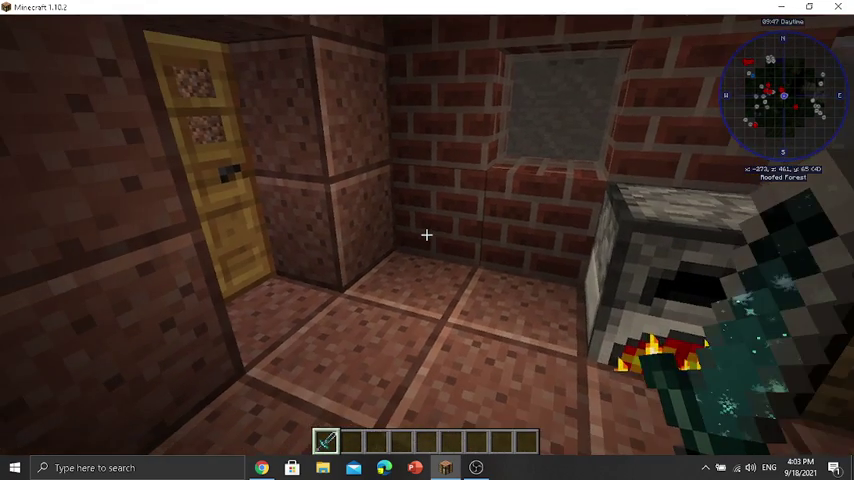
{"action": "key", "text": "w"}
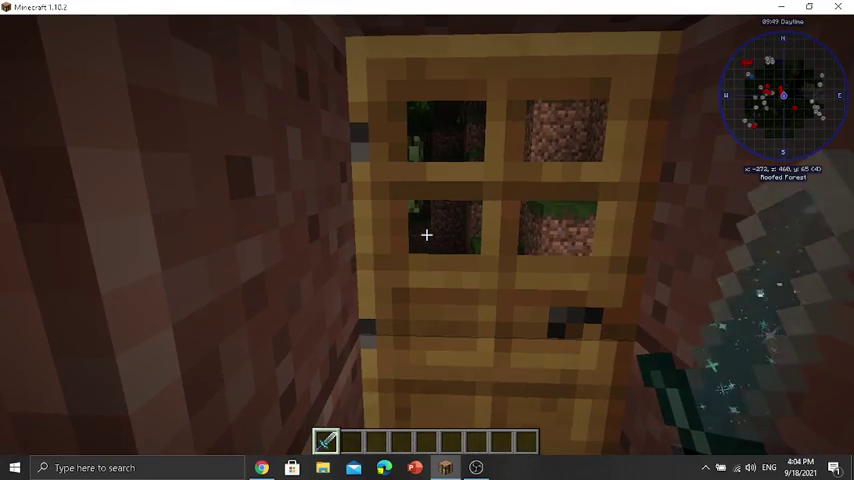
{"action": "right_click", "coordinate": [427, 235]}
{"action": "key", "text": "w"}
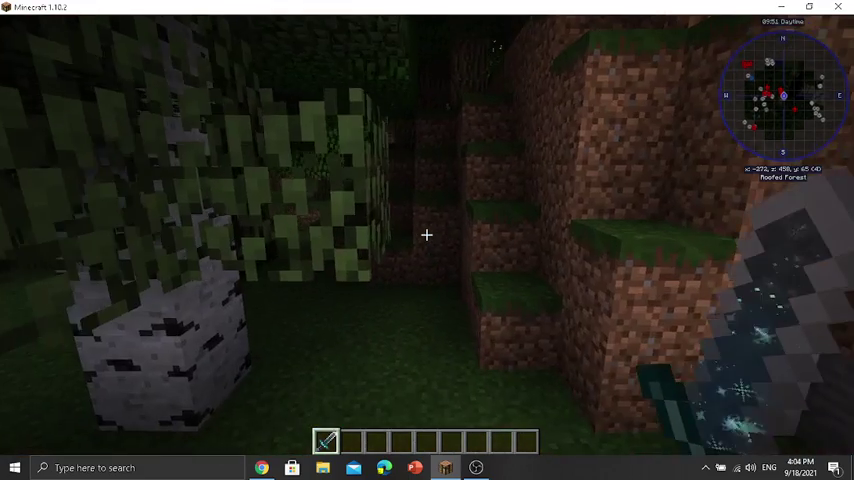
{"action": "key", "text": "w"}
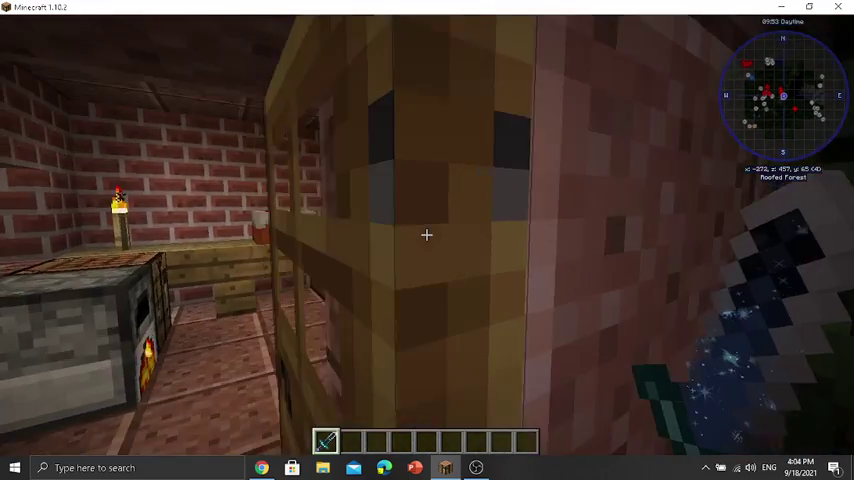
{"action": "key", "text": "w"}
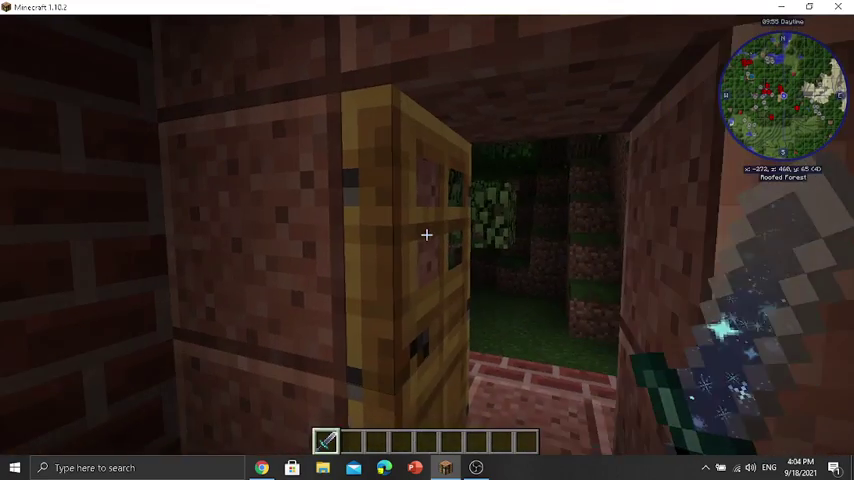
Step: Close the door, then drop down the stone-brick shaft to the barred cell's iron bars
{"action": "right_click", "coordinate": [427, 235]}
{"action": "key", "text": "w"}
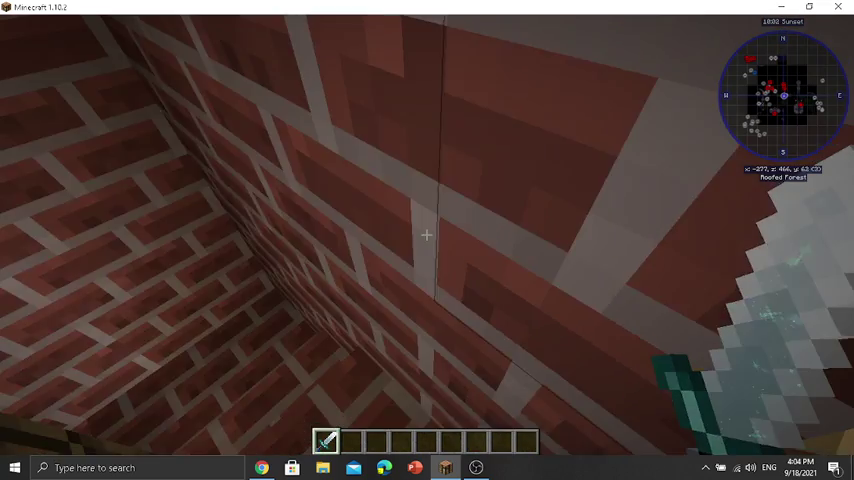
{"action": "key", "text": "w"}
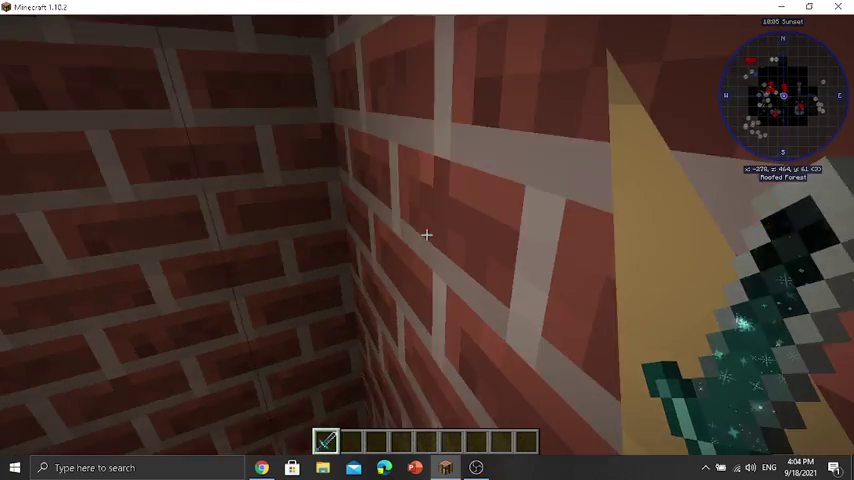
{"action": "key", "text": "w"}
{"action": "key", "text": "w"}
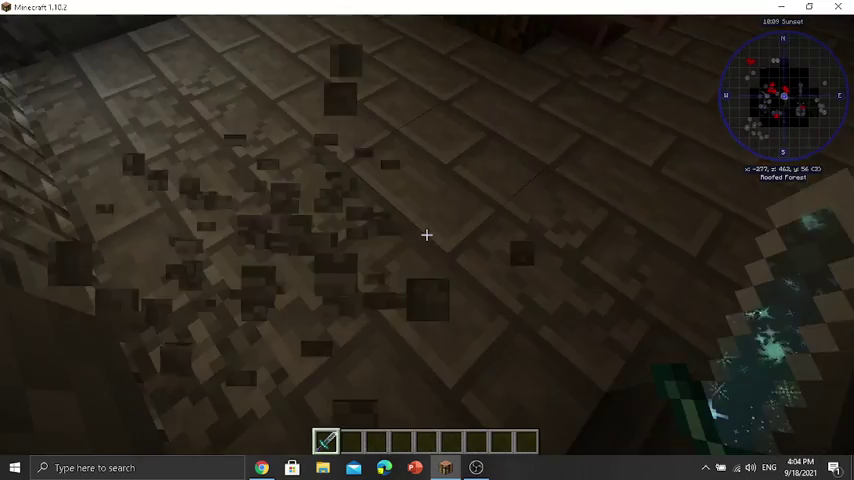
{"action": "key", "text": "w"}
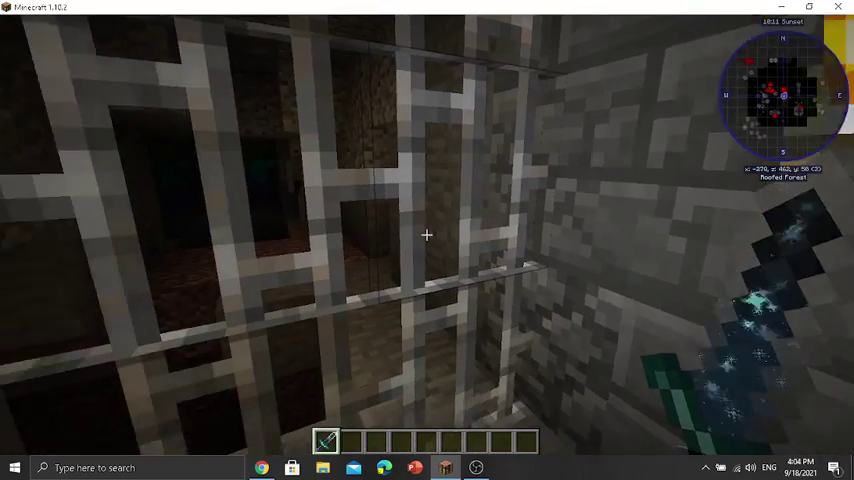
{"action": "key", "text": "w"}
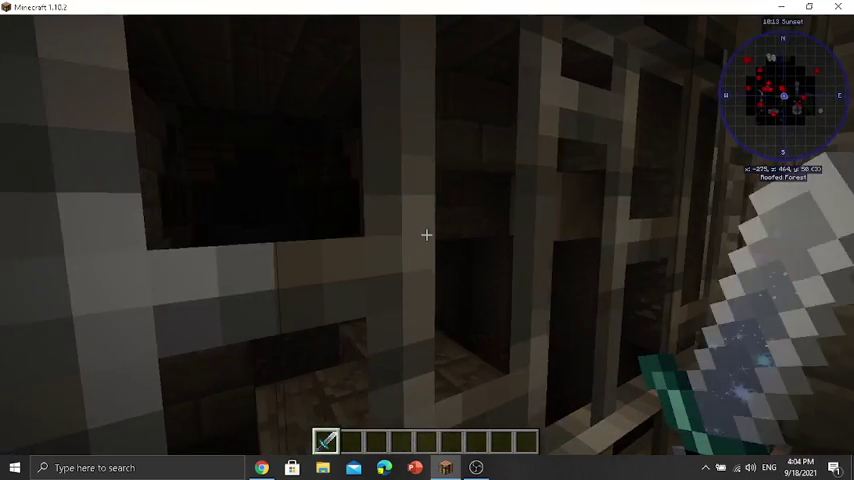
{"action": "key", "text": "w"}
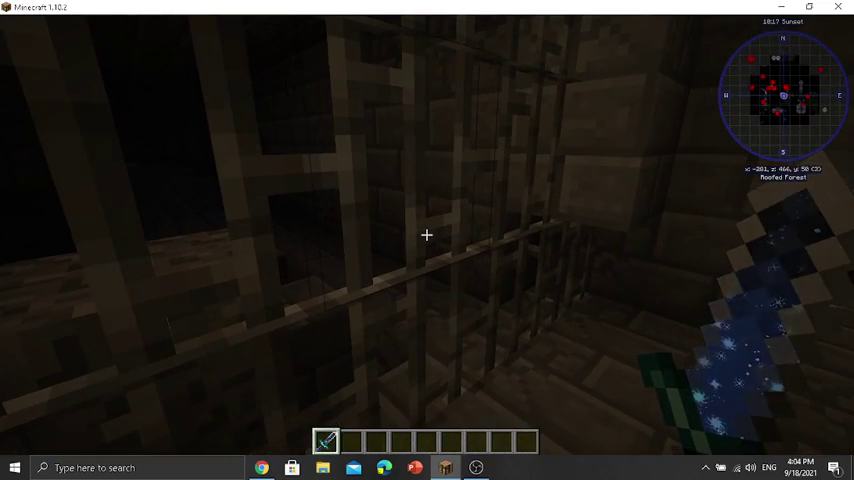
Step: Look over the torch-lit stone and brick walls and brick stairs, then pause the game
{"action": "key", "text": "w"}
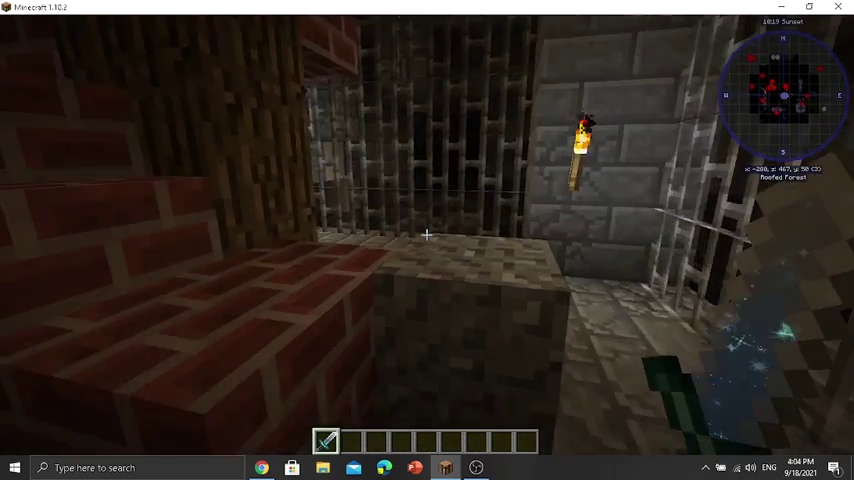
{"action": "key", "text": "w"}
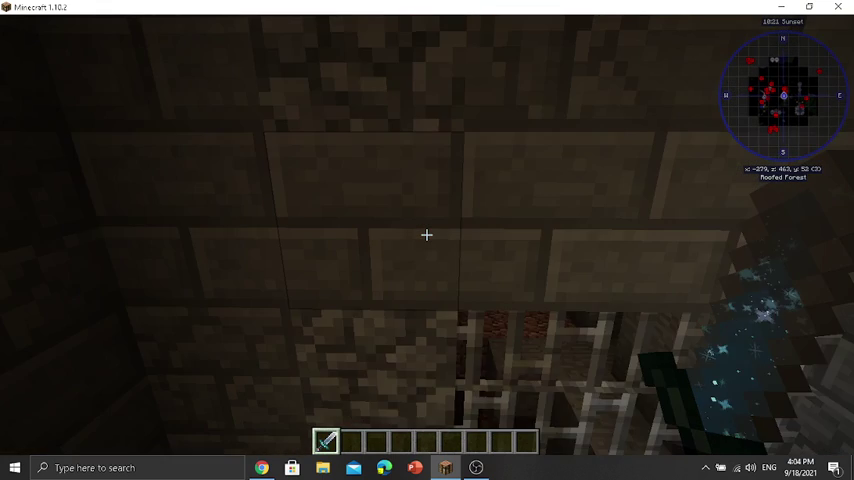
{"action": "key", "text": "w"}
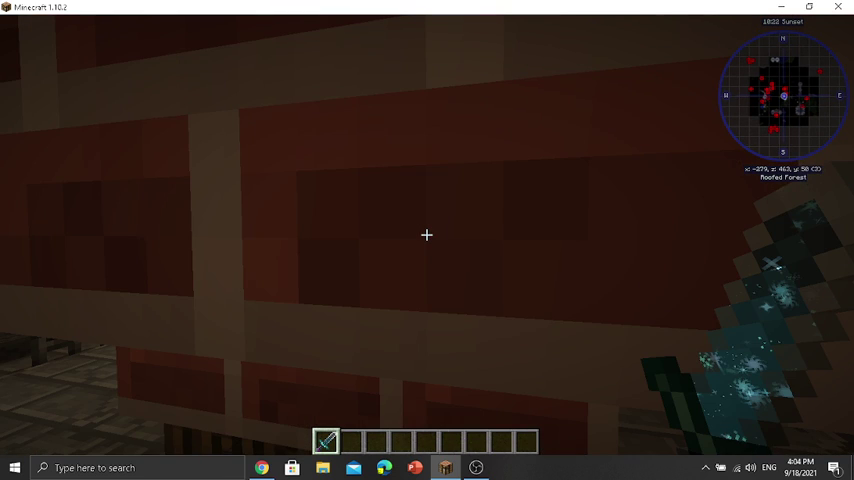
{"action": "key", "text": "w"}
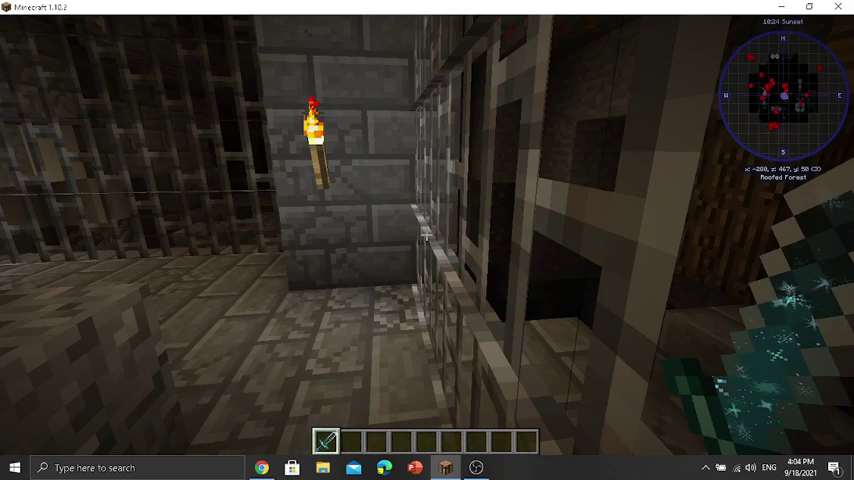
{"action": "key", "text": "w"}
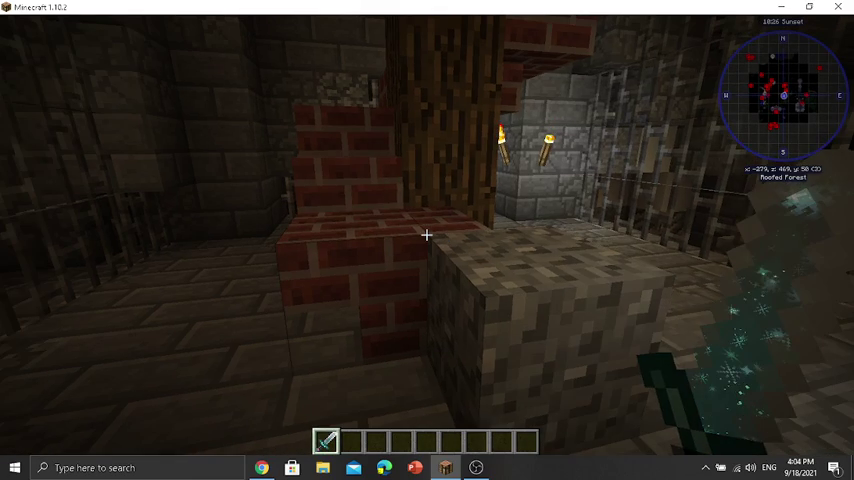
{"action": "key", "text": "w"}
{"action": "key", "text": "w"}
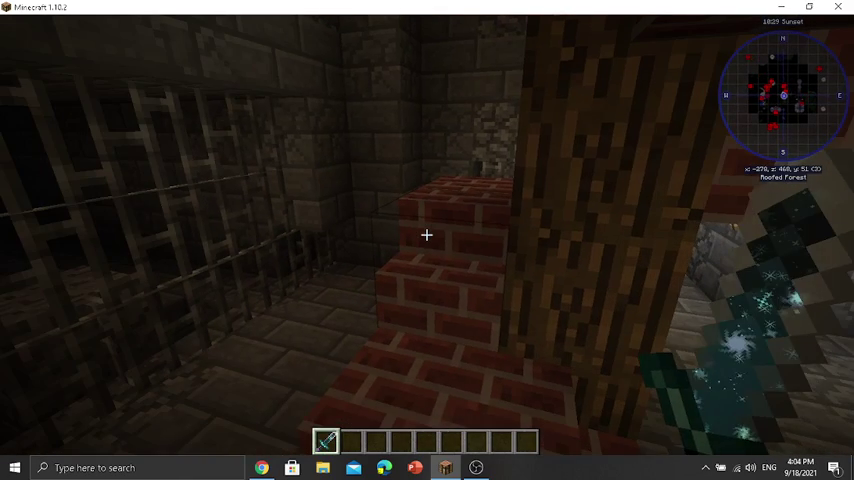
{"action": "key", "text": "w"}
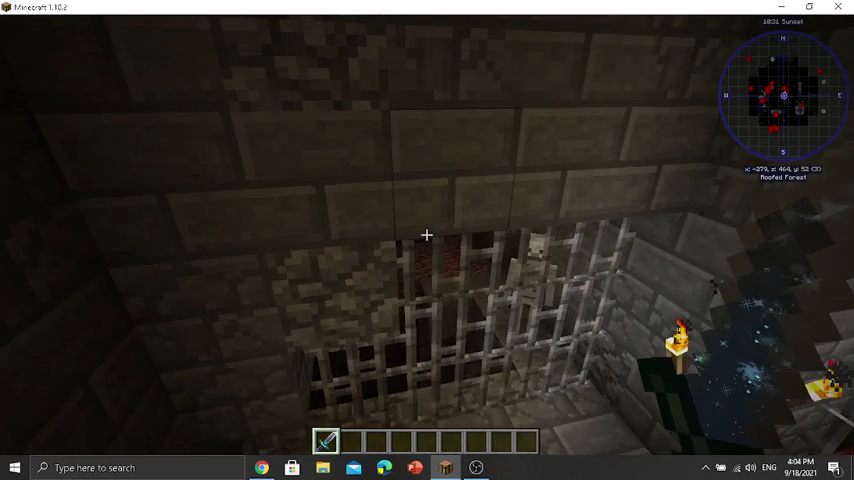
{"action": "key", "text": "Escape"}
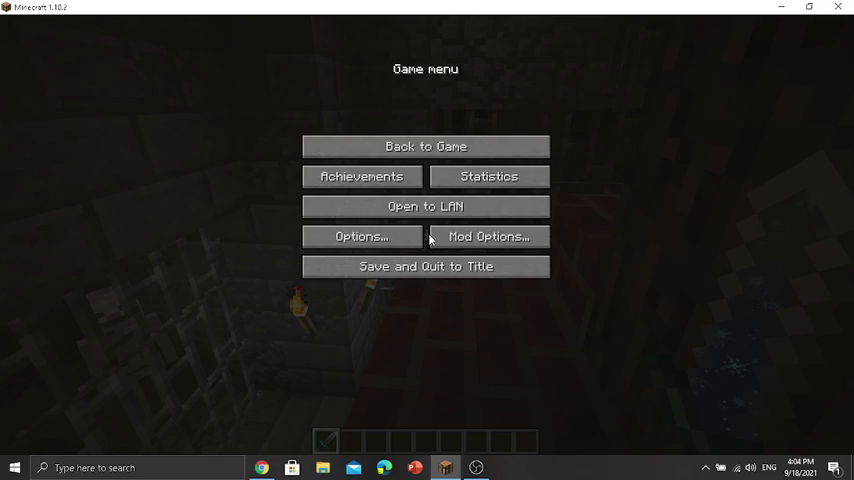
Step: Resume play and bring up the Survival Inventory showing the armour slots
{"action": "left_click", "coordinate": [427, 145]}
{"action": "key", "text": "e"}
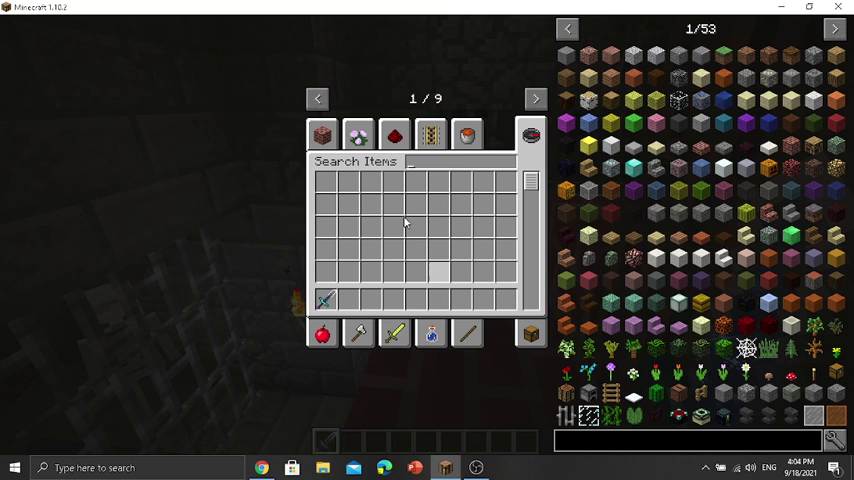
{"action": "left_click", "coordinate": [531, 333]}
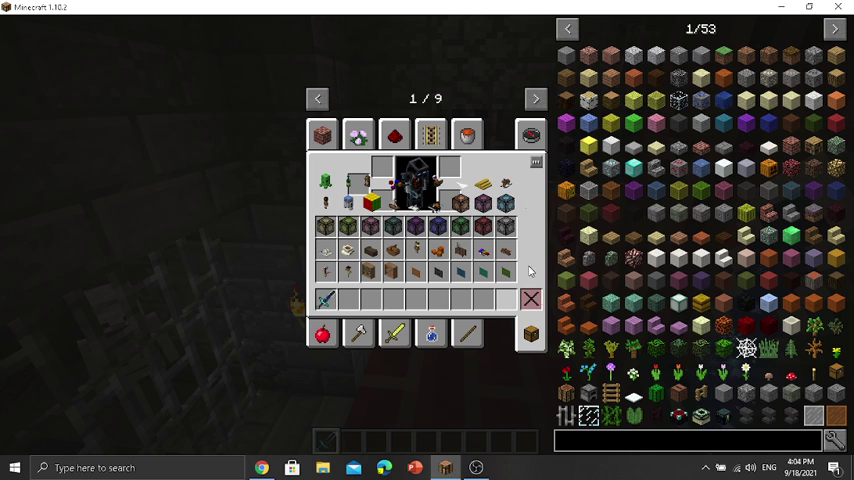
{"action": "left_click", "coordinate": [533, 135]}
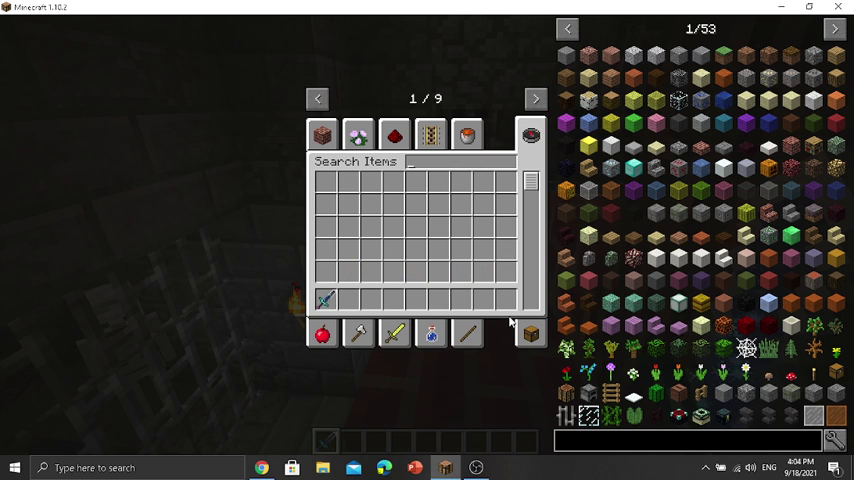
{"action": "left_click", "coordinate": [533, 337]}
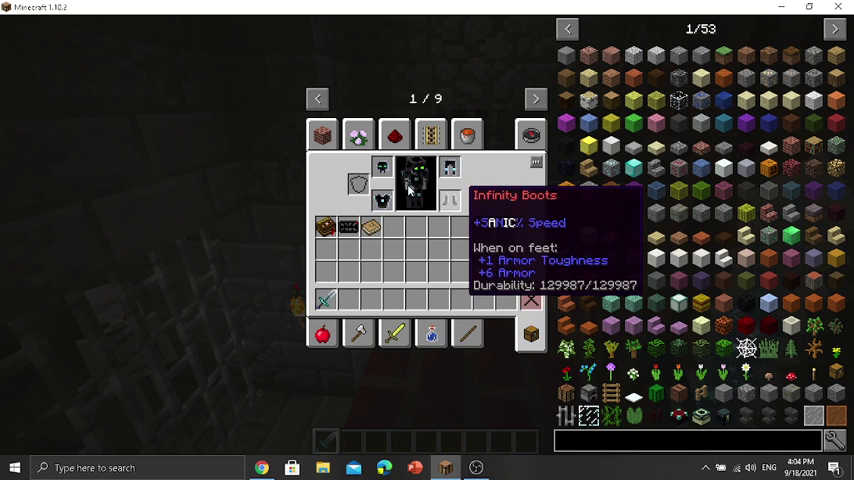
Step: Move the Infinity Helmet and chestplate into the hotbar and close the inventory
{"action": "left_click", "coordinate": [382, 167]}
{"action": "left_click", "coordinate": [352, 301]}
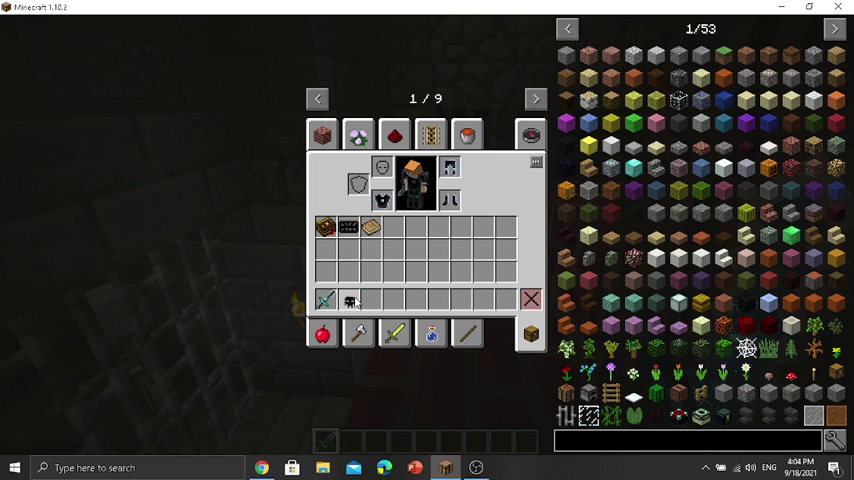
{"action": "left_click", "coordinate": [384, 199]}
{"action": "left_click", "coordinate": [372, 301]}
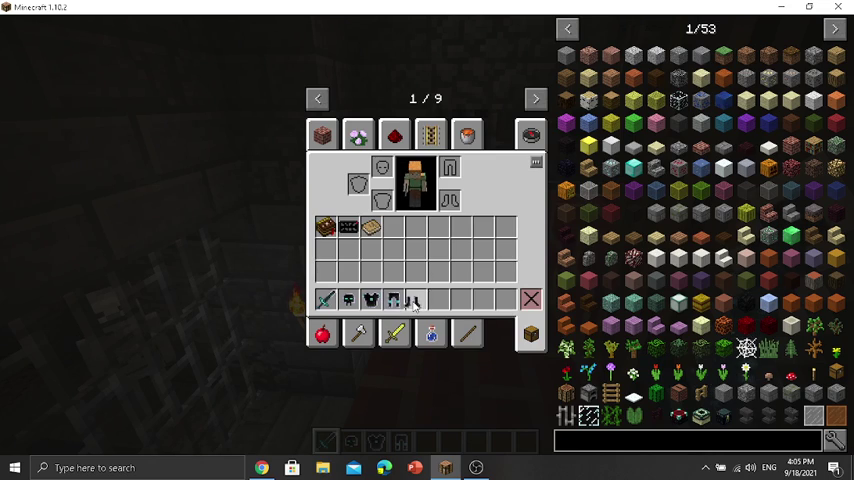
{"action": "key", "text": "e"}
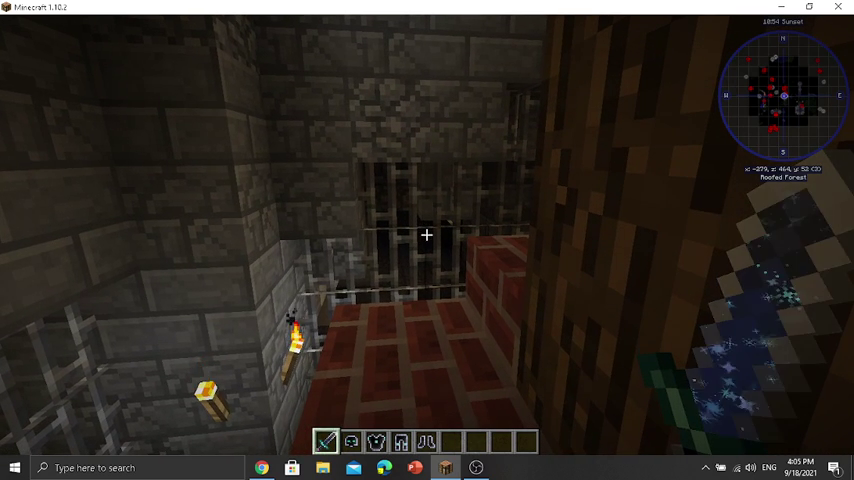
Step: Cycle through the back, front and first-person views, then look around the cellar
{"action": "key", "text": "F5"}
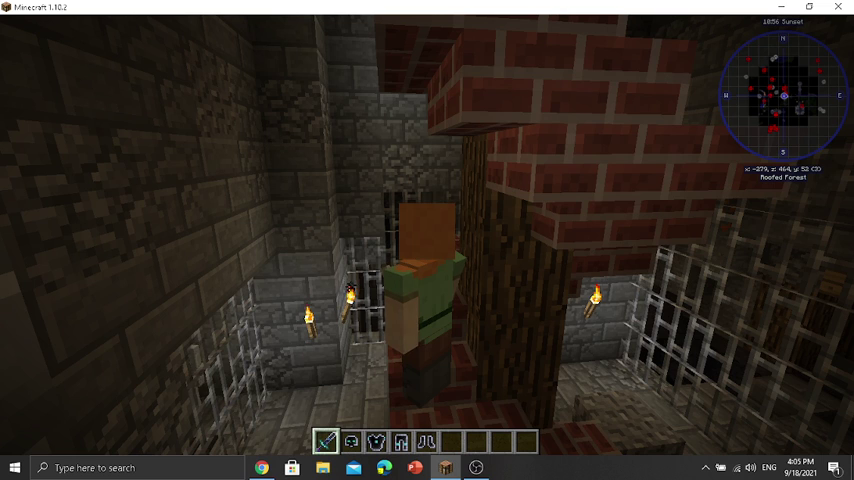
{"action": "key", "text": "F5"}
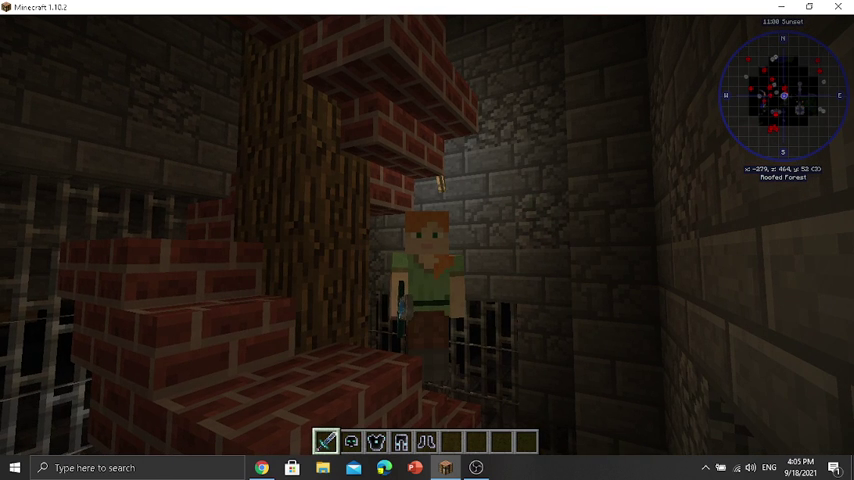
{"action": "key", "text": "F5"}
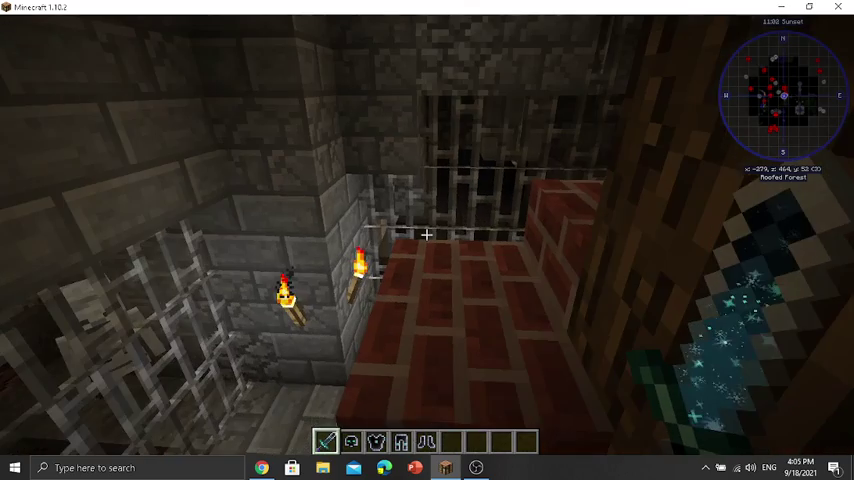
{"action": "key", "text": "w"}
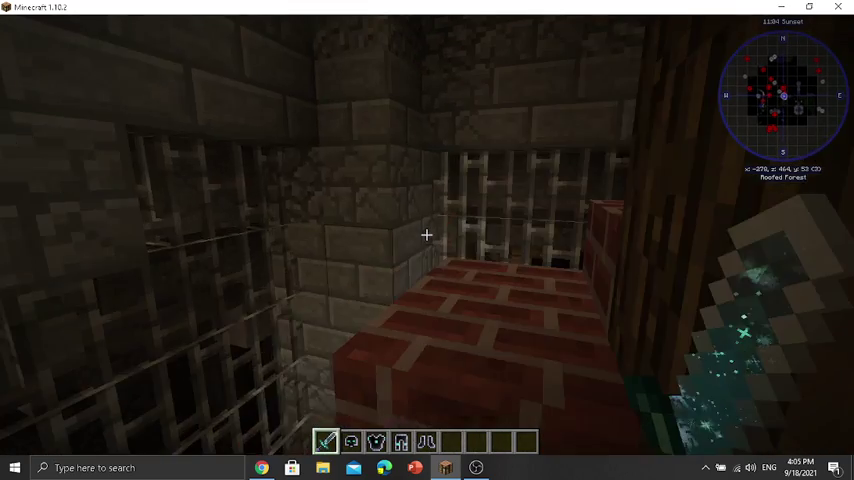
{"action": "key", "text": "w"}
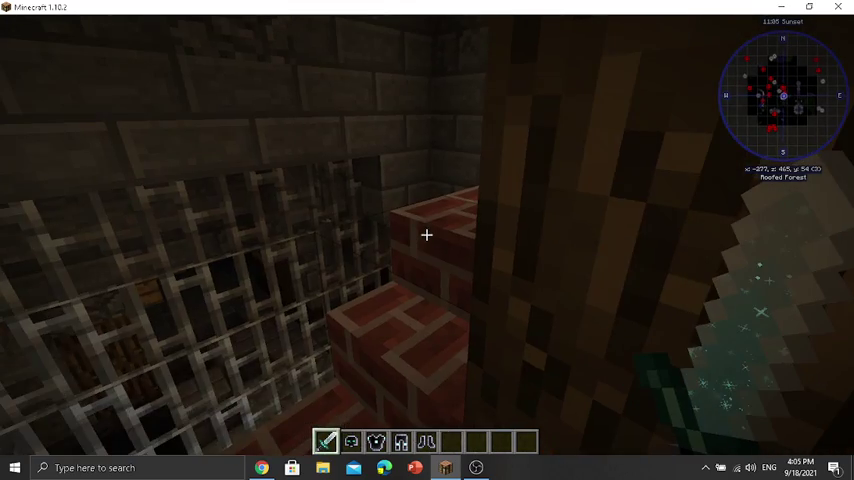
{"action": "key", "text": "w"}
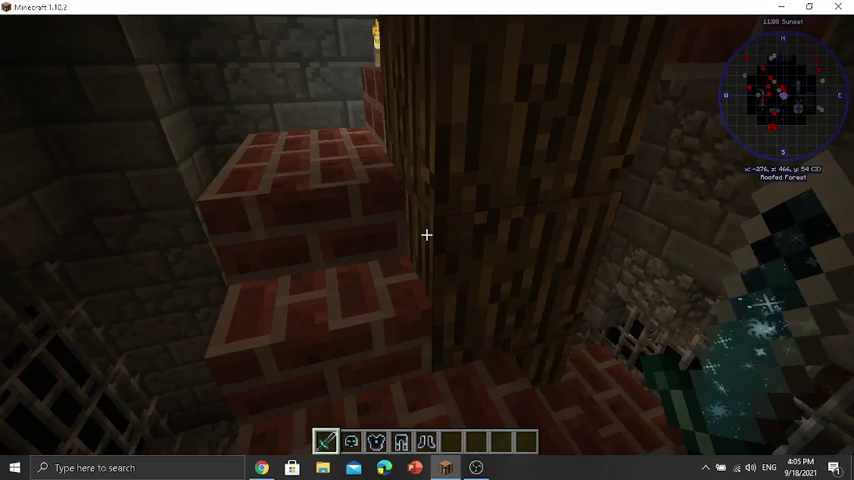
{"action": "key", "text": "w"}
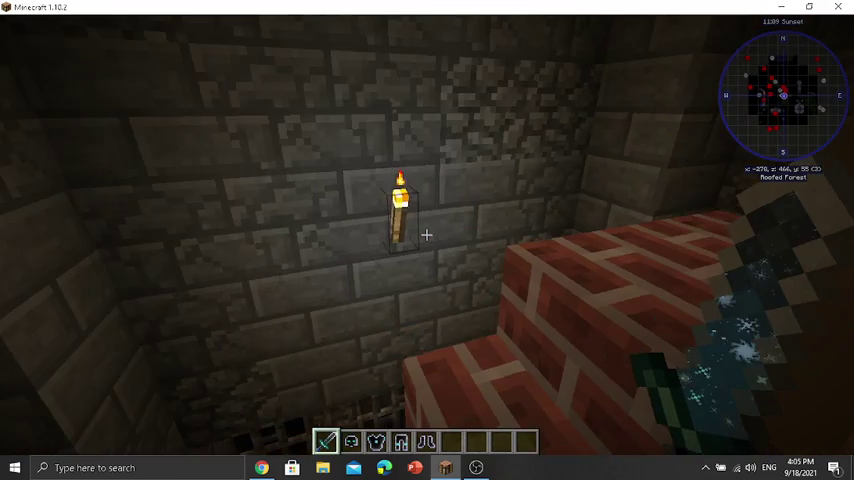
{"action": "key", "text": "w"}
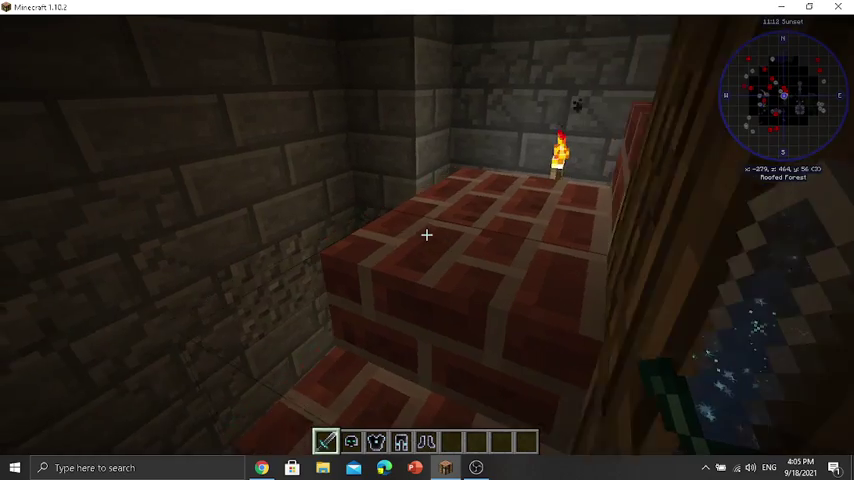
Step: Climb the brick stairs and walk out the dark doorway into the night forest
{"action": "key", "text": "w"}
{"action": "key", "text": "w"}
{"action": "key", "text": "w"}
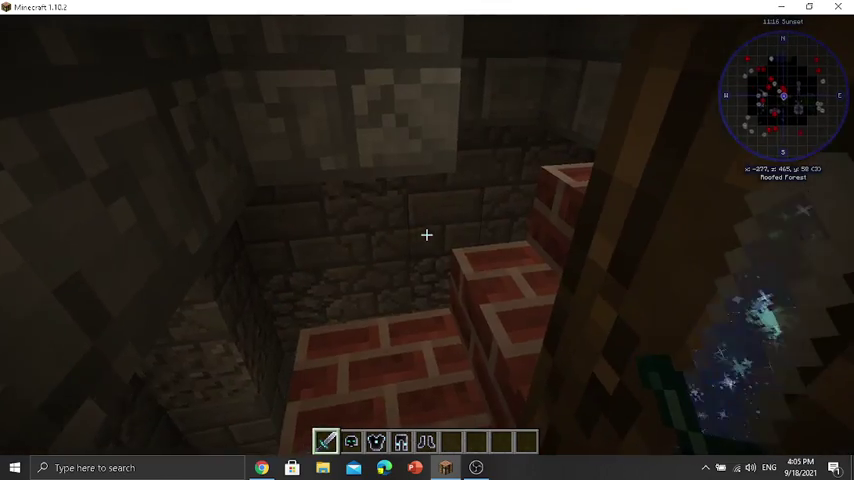
{"action": "key", "text": "w"}
{"action": "key", "text": "w"}
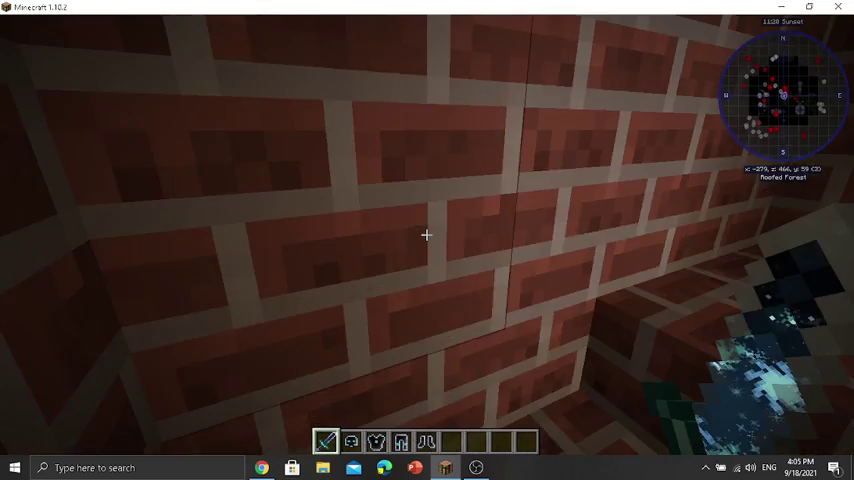
{"action": "key", "text": "w"}
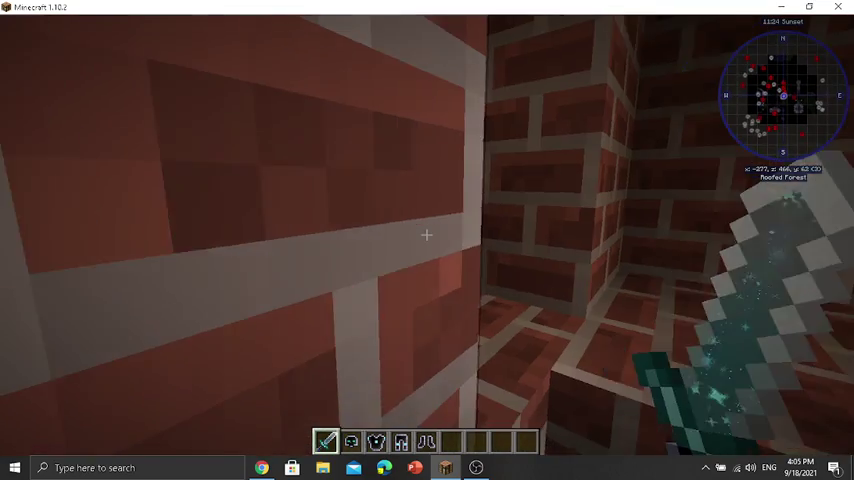
{"action": "key", "text": "w"}
{"action": "key", "text": "w"}
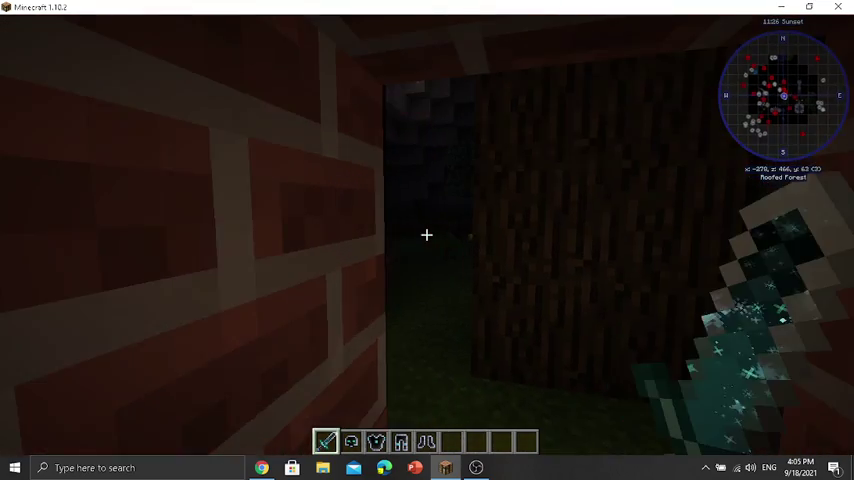
{"action": "key", "text": "w"}
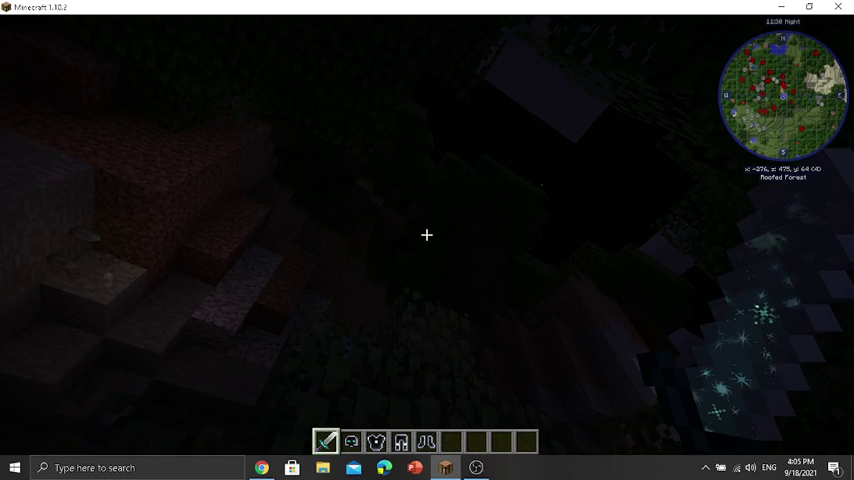
Step: Fly over the dark roofed forest toward the green-topped wooden house by the farm
{"action": "key", "text": "w"}
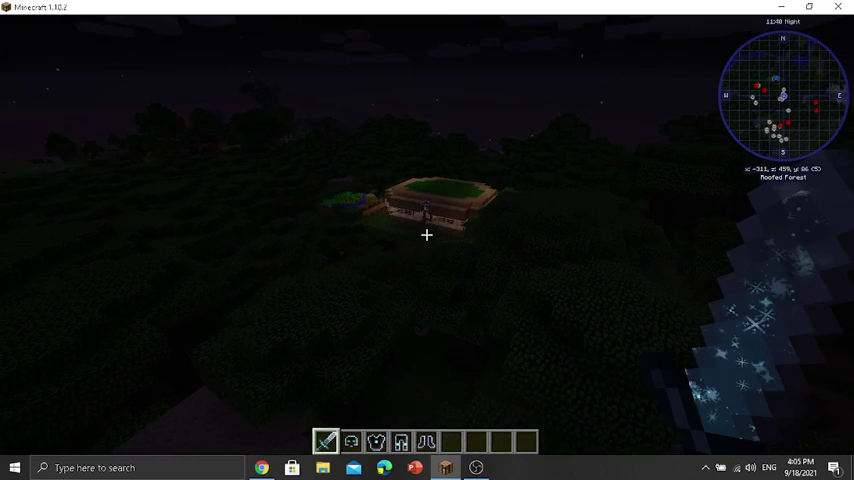
{"action": "key", "text": "w"}
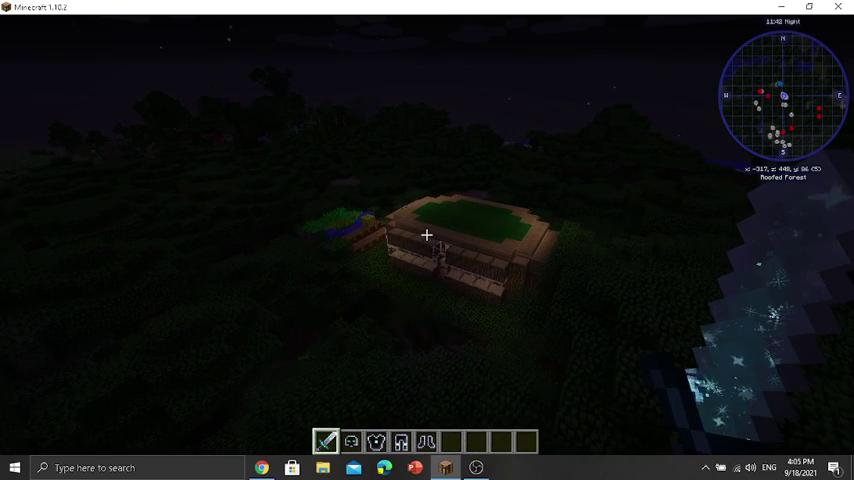
{"action": "key", "text": "w"}
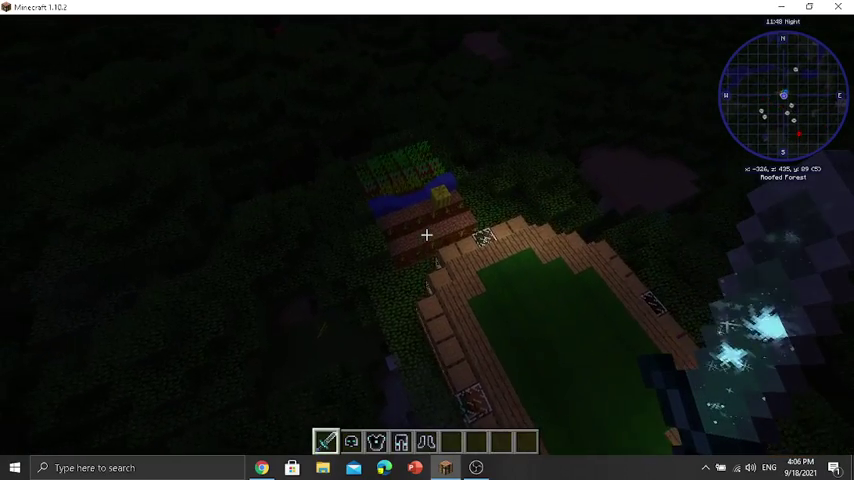
Step: Descend into the house, then walk out to the farm and up to the melon
{"action": "key", "text": "shift"}
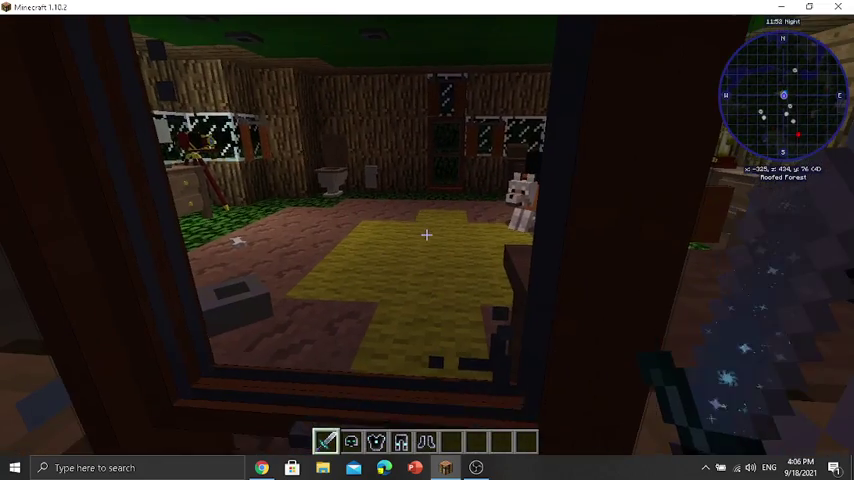
{"action": "key", "text": "w"}
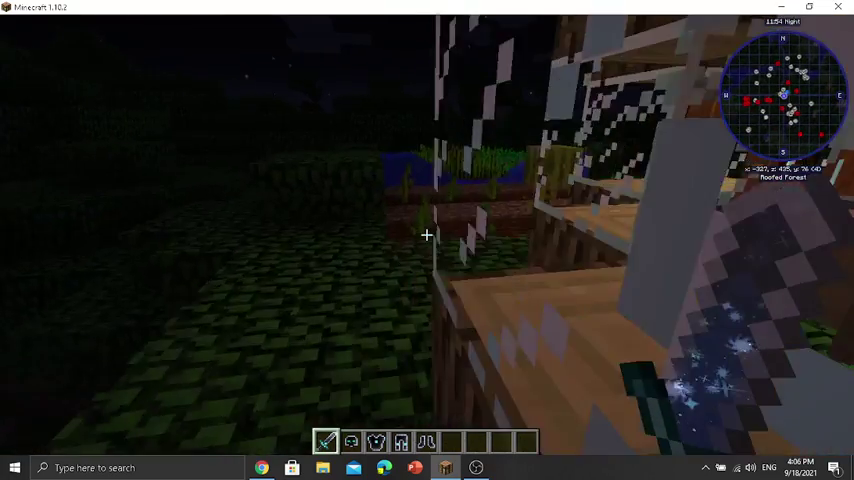
{"action": "key", "text": "w"}
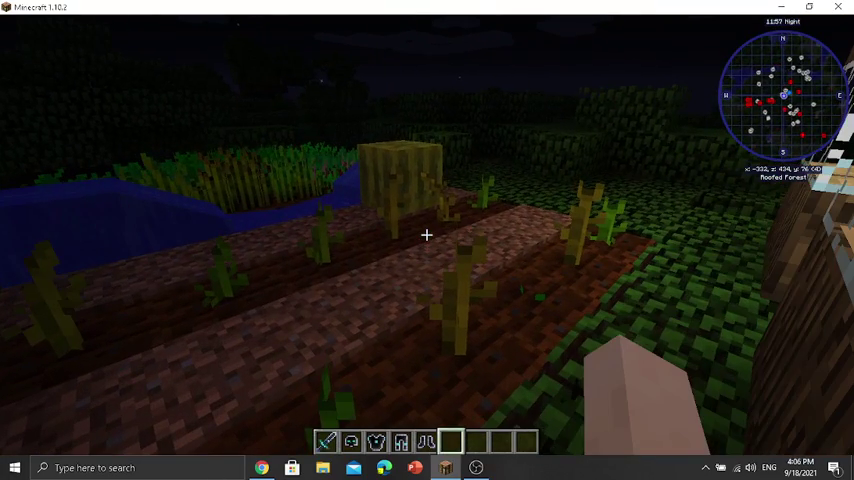
{"action": "key", "text": "w"}
{"action": "key", "text": "w"}
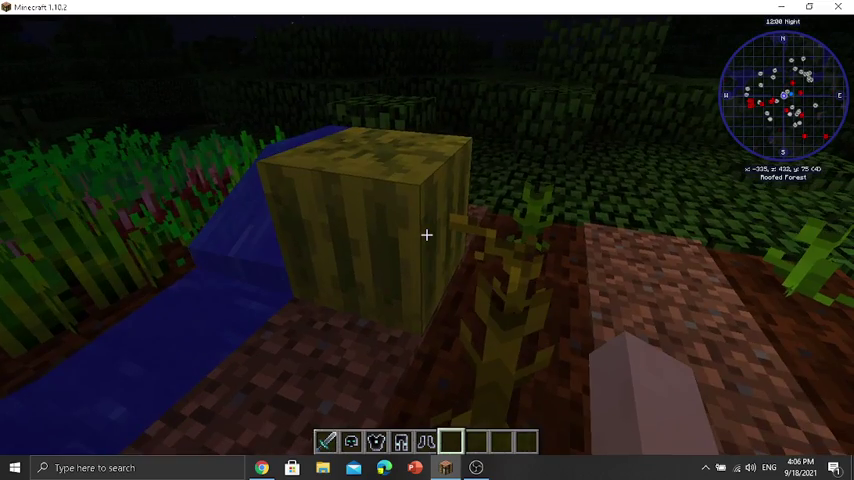
Step: Return to the house and open the wooden door to go back inside
{"action": "key", "text": "w"}
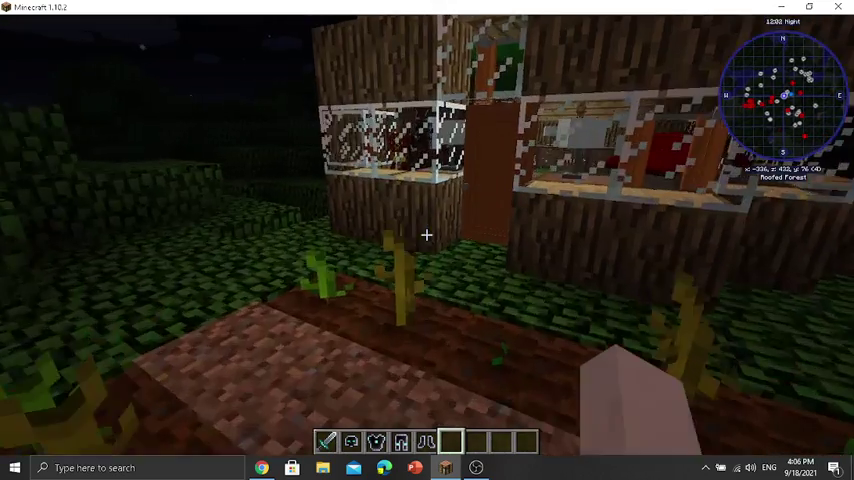
{"action": "key", "text": "w"}
{"action": "right_click", "coordinate": [426, 234]}
{"action": "key", "text": "w"}
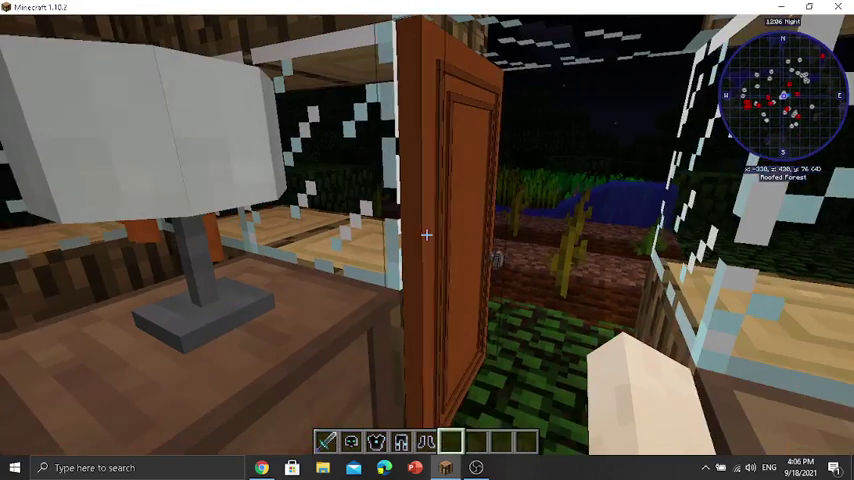
Step: Switch to the front-facing third-person view and walk the character around the doghouse room
{"action": "key", "text": "w"}
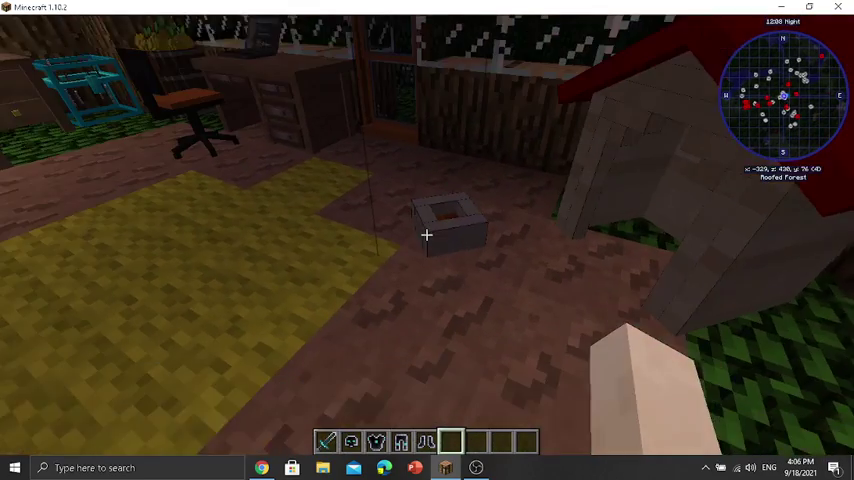
{"action": "key", "text": "w"}
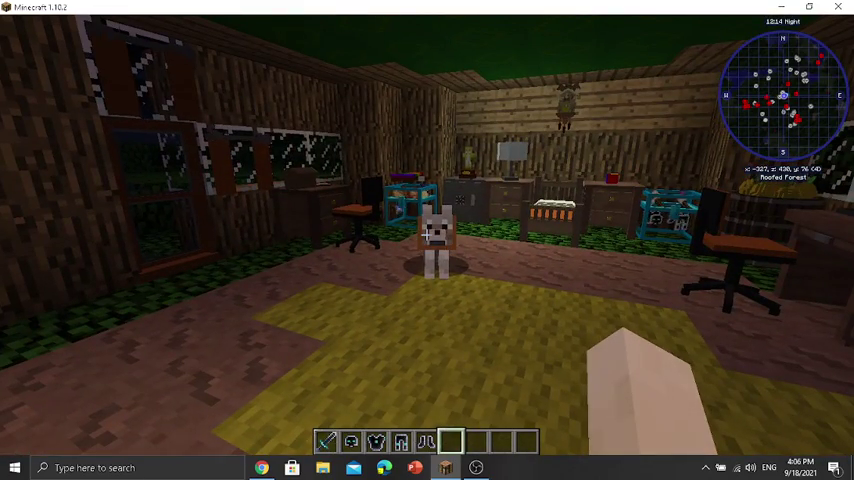
{"action": "key", "text": "F5"}
{"action": "key", "text": "F5"}
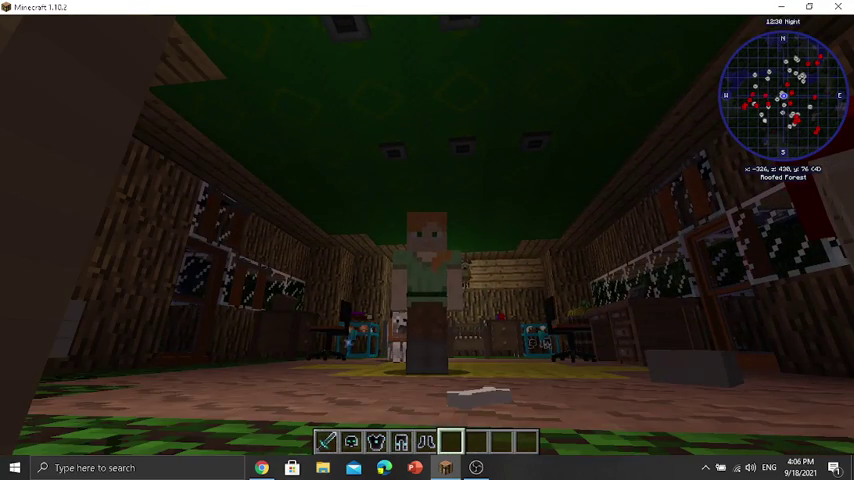
{"action": "key", "text": "w"}
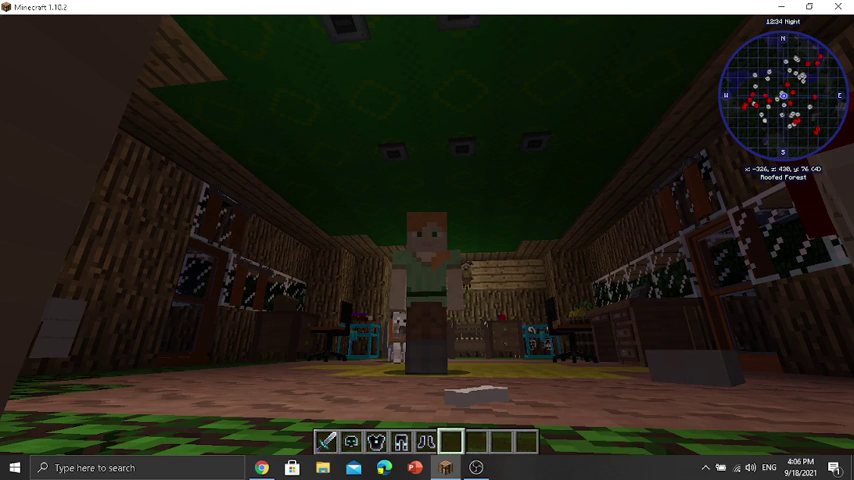
{"action": "key", "text": "w"}
{"action": "key", "text": "w"}
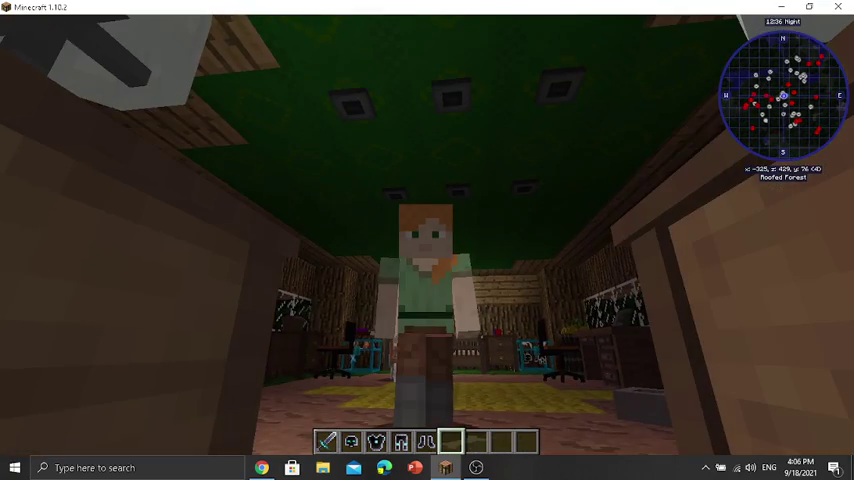
{"action": "key", "text": "w"}
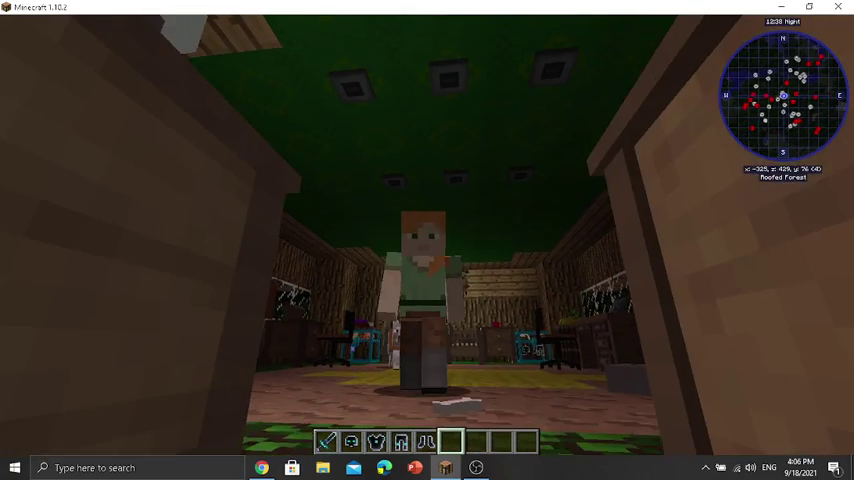
{"action": "key", "text": "w"}
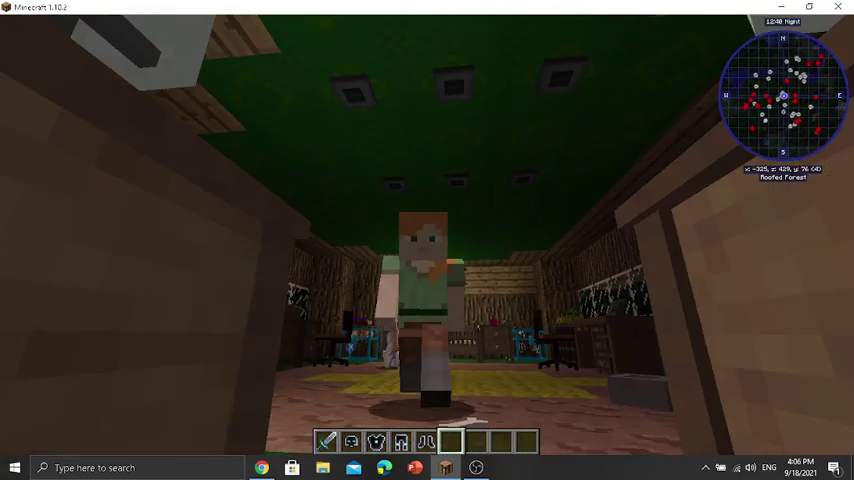
{"action": "key", "text": "w"}
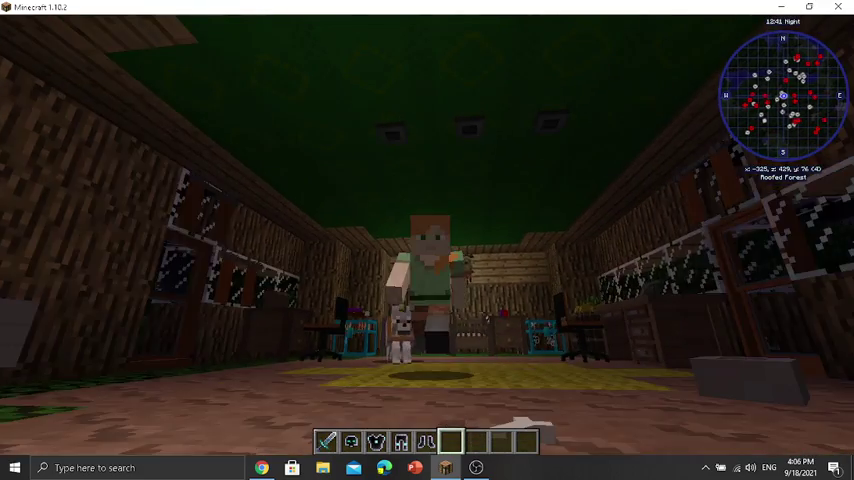
{"action": "key", "text": "w"}
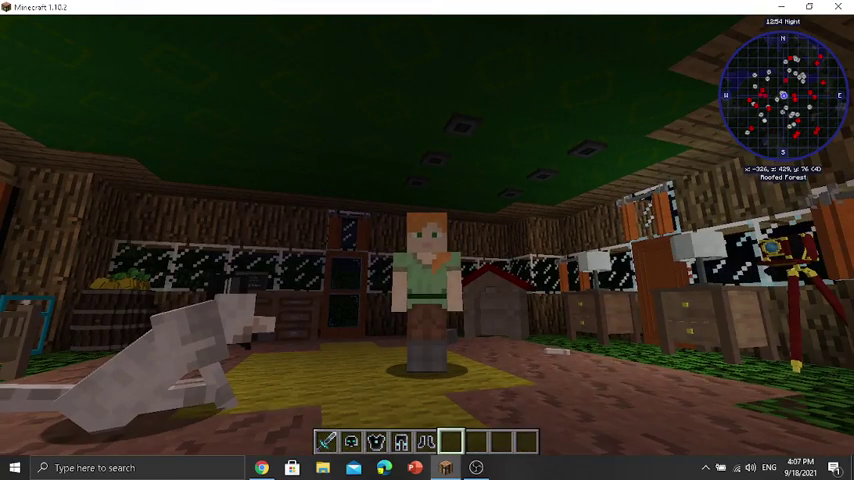
Step: In first person, swing the Sword of the Cosmos twice, look around, then open the inventory
{"action": "key", "text": "F5"}
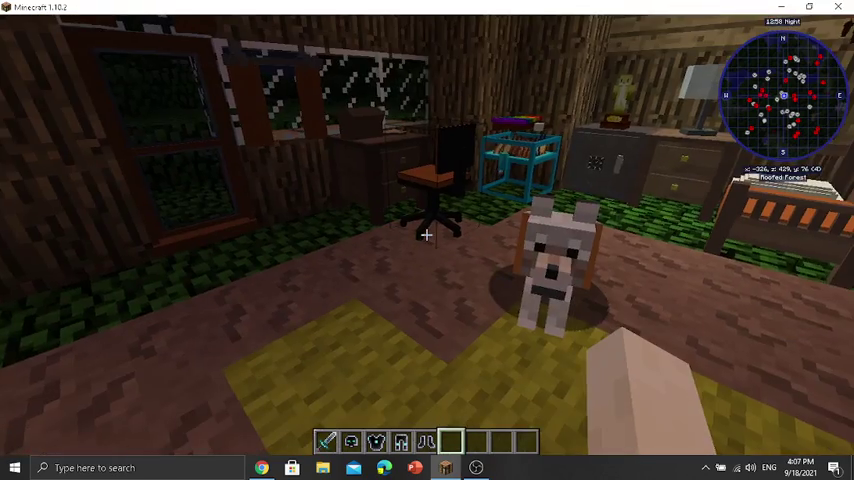
{"action": "key", "text": "1"}
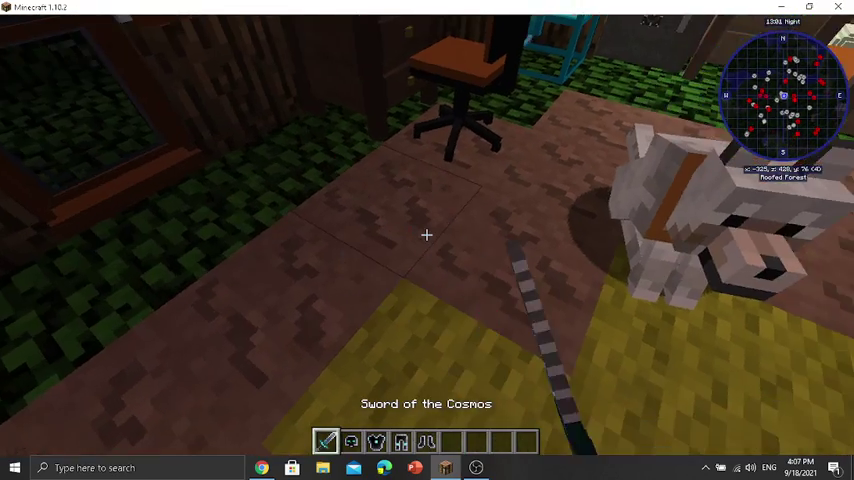
{"action": "left_click", "coordinate": [426, 234]}
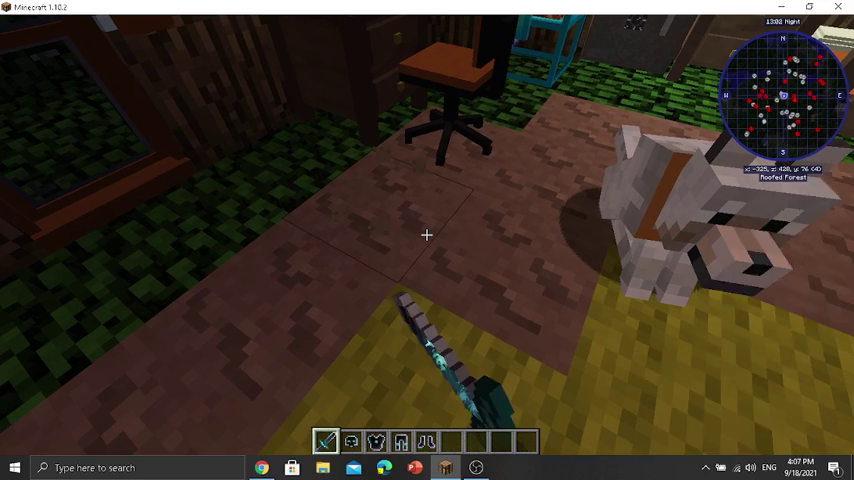
{"action": "left_click", "coordinate": [426, 234]}
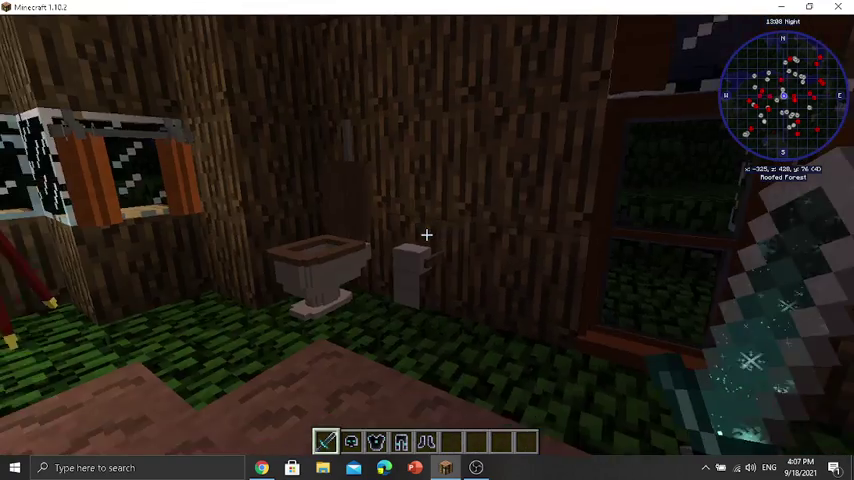
{"action": "key", "text": "w"}
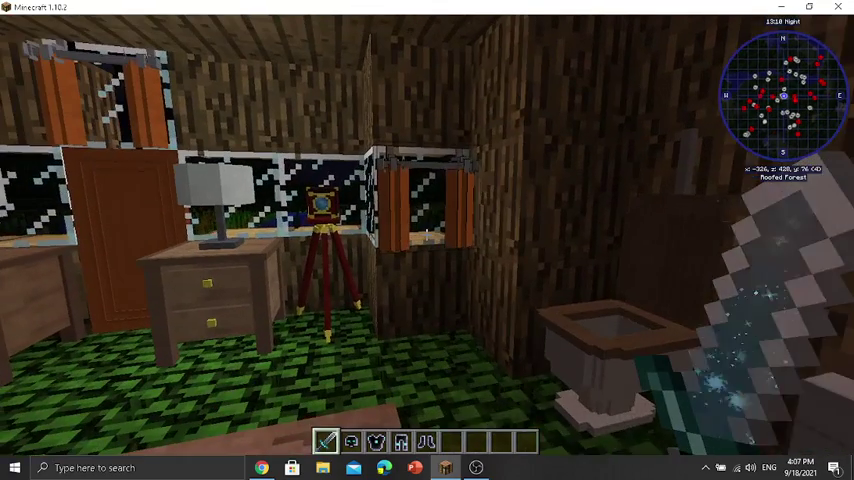
{"action": "key", "text": "e"}
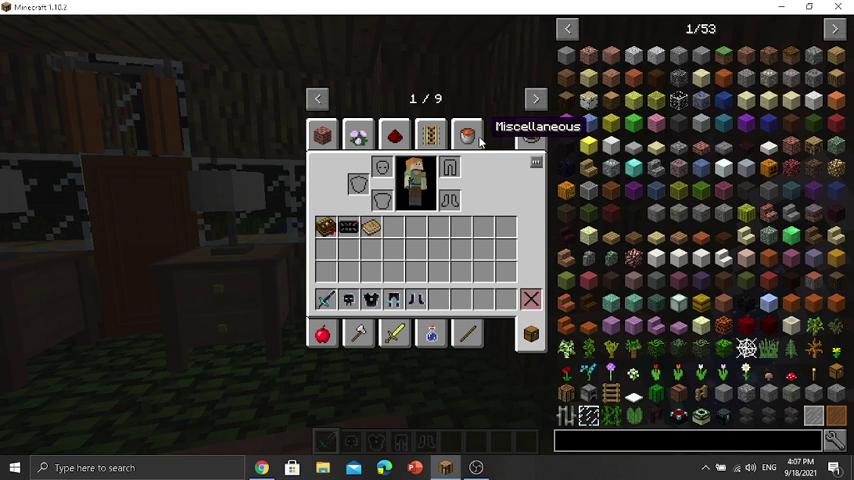
Step: Browse Applied Energistics 2 items in Search Items, close the inventory, then reopen it
{"action": "left_click", "coordinate": [531, 135]}
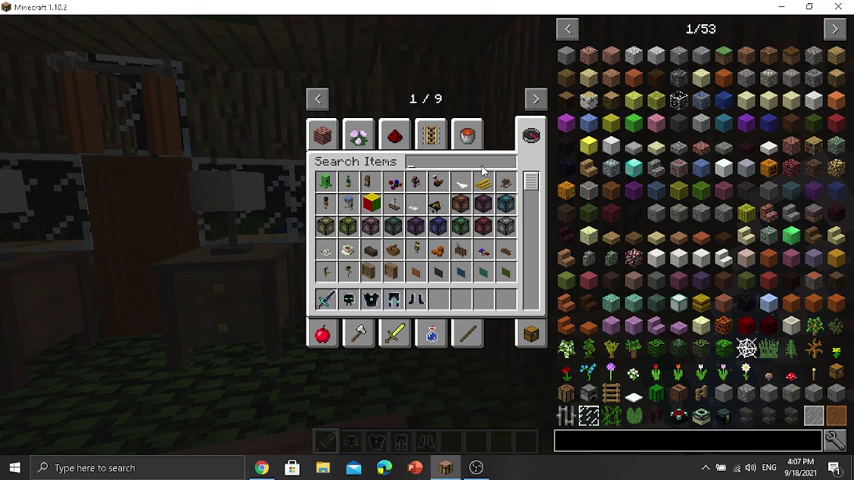
{"action": "scroll", "coordinate": [705, 248], "scroll_direction": "down", "scroll_amount": 1}
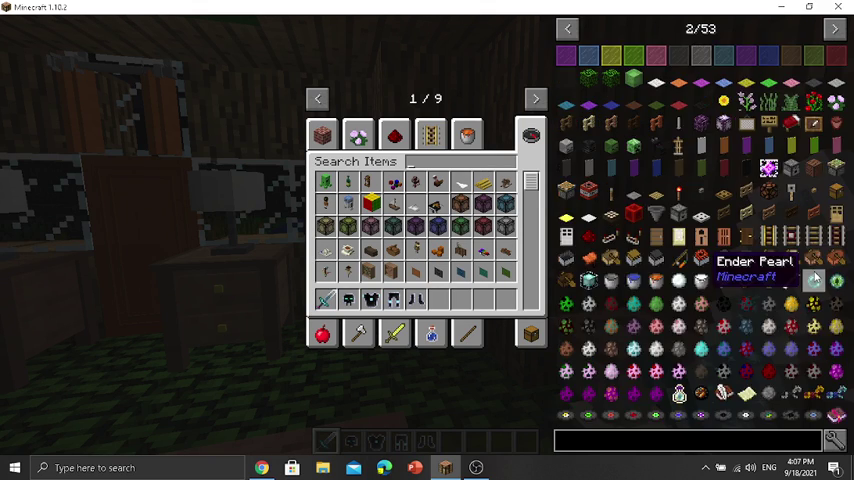
{"action": "scroll", "coordinate": [820, 285], "scroll_direction": "down", "scroll_amount": 3}
{"action": "scroll", "coordinate": [820, 285], "scroll_direction": "down", "scroll_amount": 1}
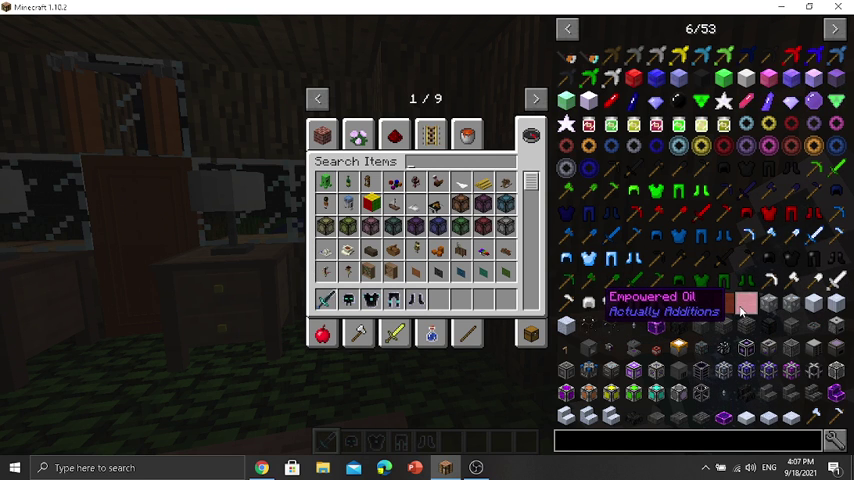
{"action": "scroll", "coordinate": [728, 303], "scroll_direction": "down", "scroll_amount": 1}
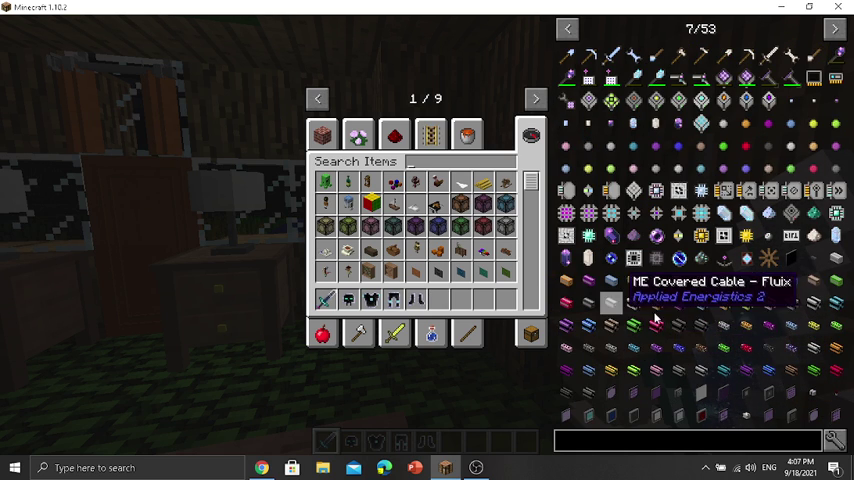
{"action": "scroll", "coordinate": [775, 303], "scroll_direction": "down", "scroll_amount": 1}
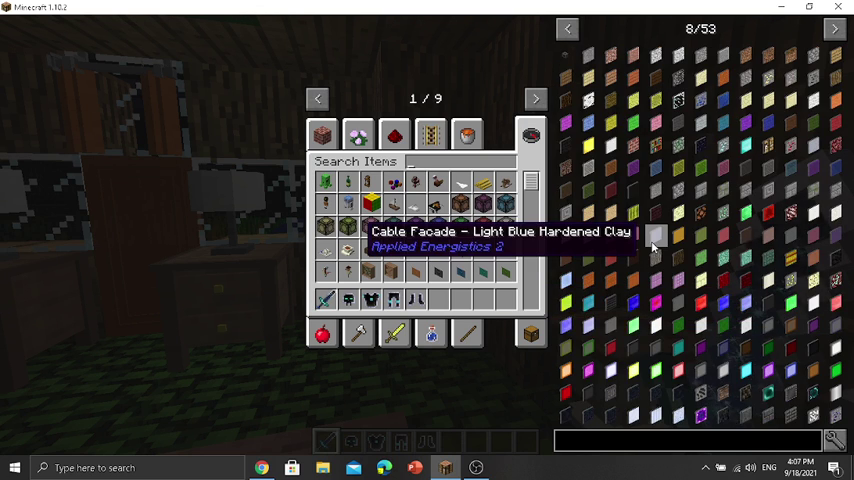
{"action": "scroll", "coordinate": [655, 247], "scroll_direction": "up", "scroll_amount": 1}
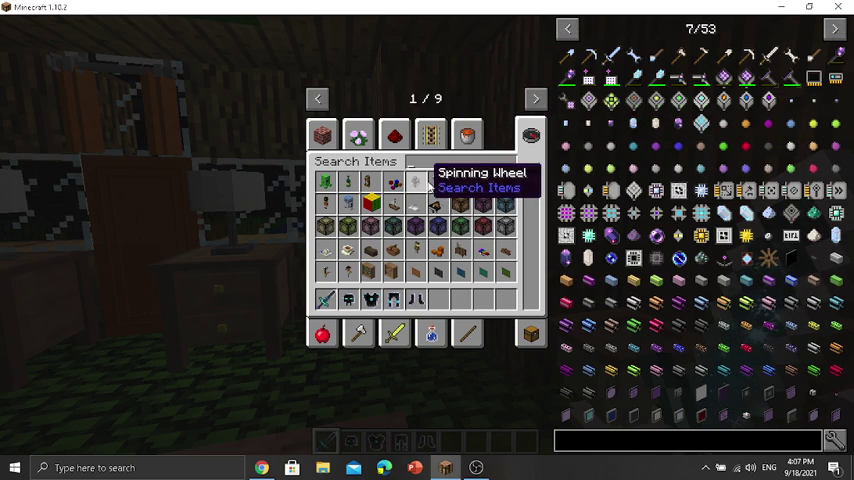
{"action": "key", "text": "Escape"}
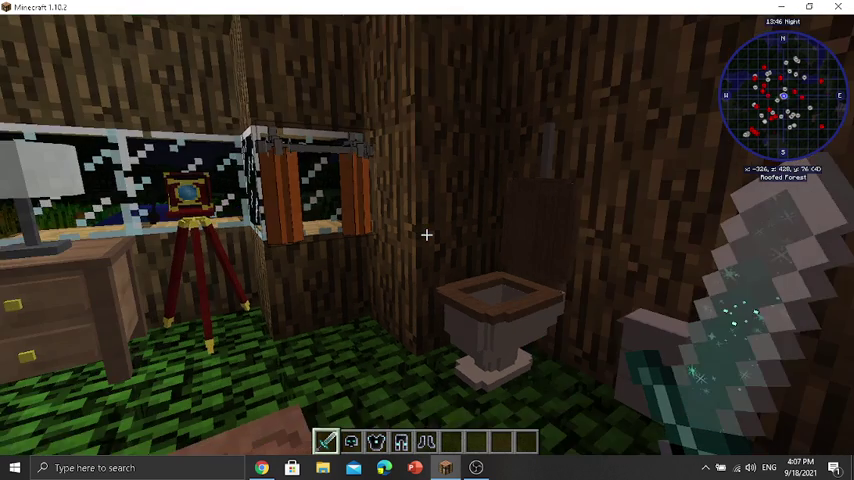
{"action": "key", "text": "e"}
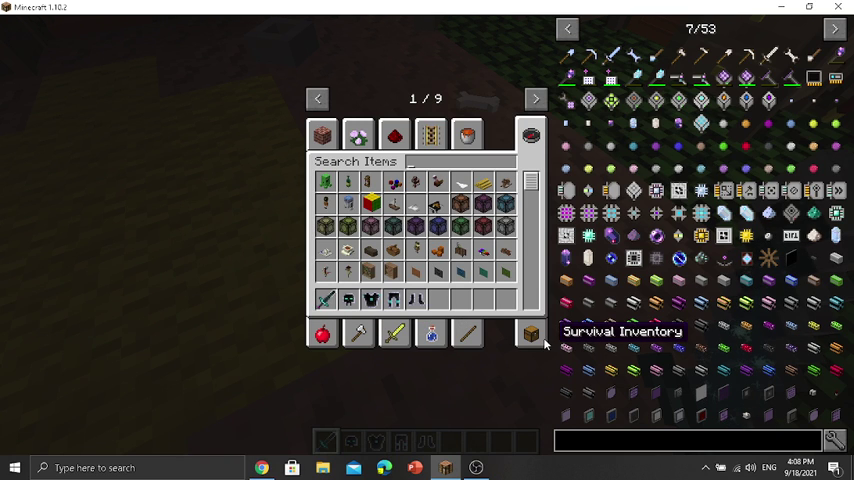
Step: Equip the Infinity helmet and leggings from the Survival Inventory, then return to the game
{"action": "left_click", "coordinate": [544, 342]}
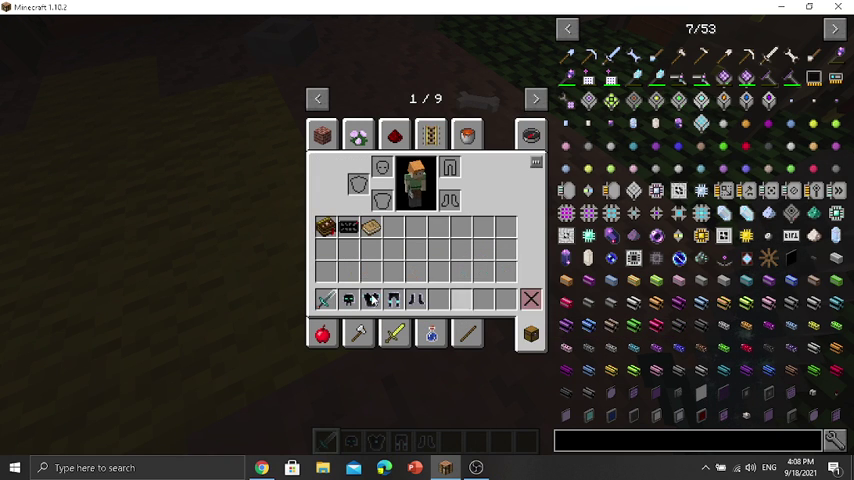
{"action": "left_click", "coordinate": [381, 168]}
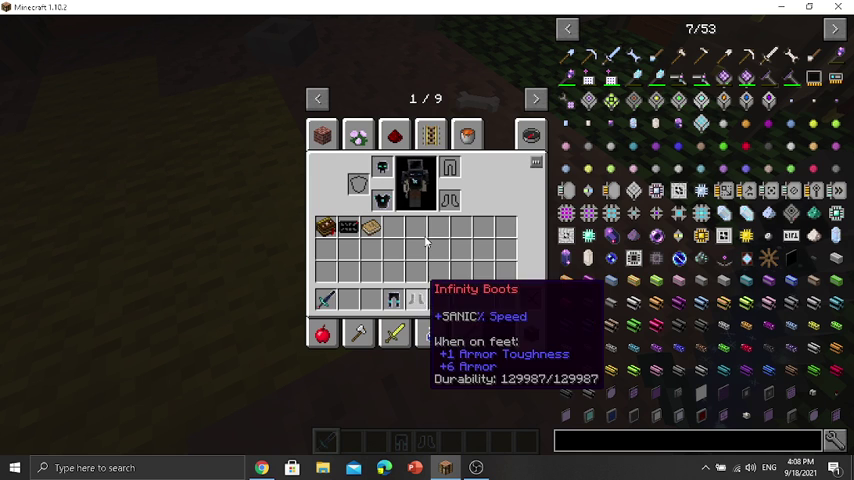
{"action": "left_click", "coordinate": [393, 299]}
{"action": "left_click", "coordinate": [415, 268]}
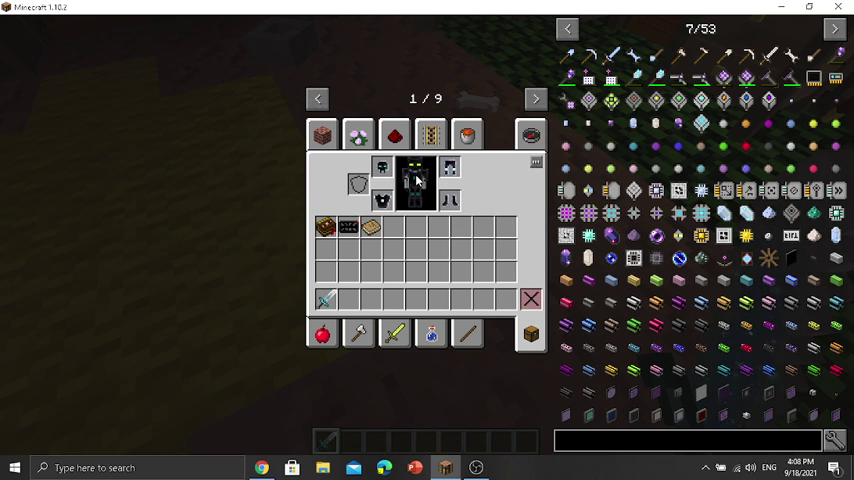
{"action": "key", "text": "e"}
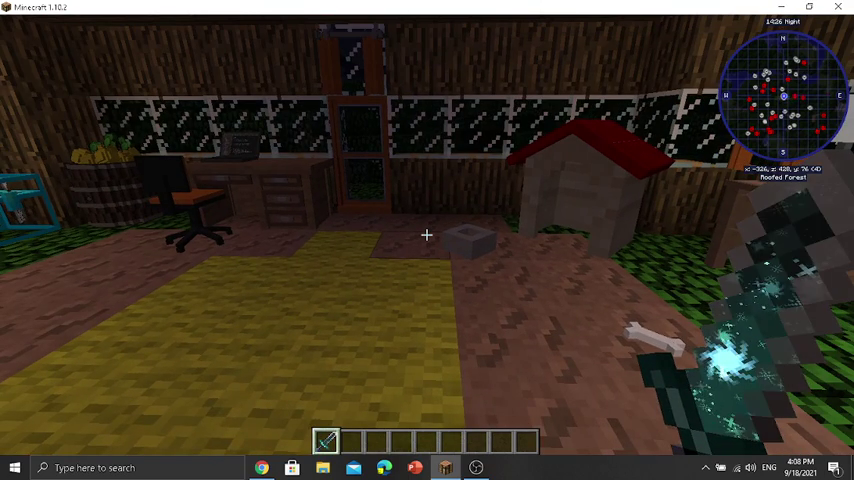
Step: Switch to front third-person view and walk the armoured character around the room toward the bed
{"action": "key", "text": "F5"}
{"action": "key", "text": "F5"}
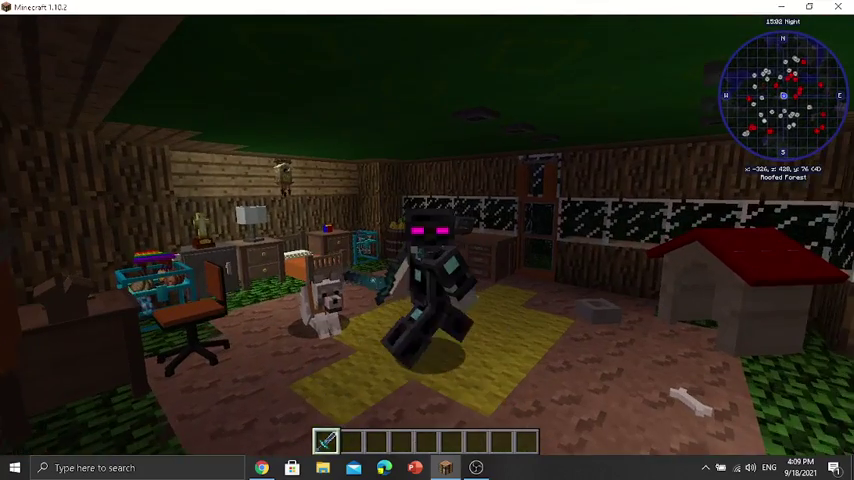
{"action": "key", "text": "w"}
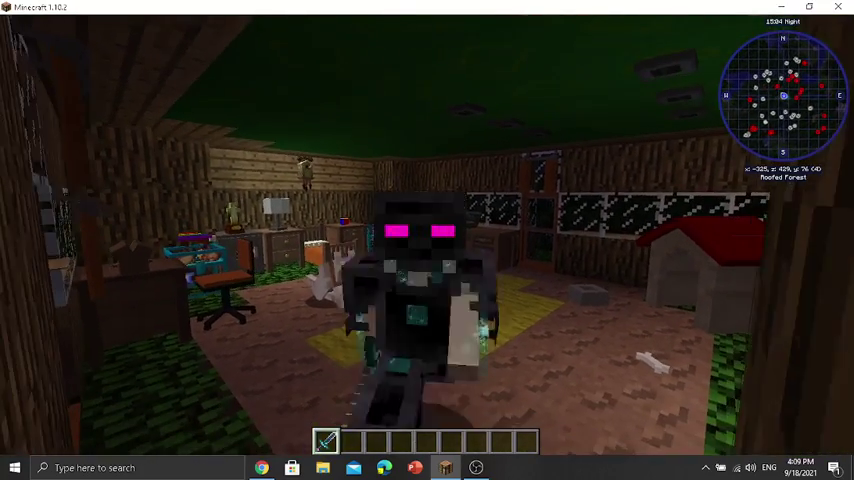
{"action": "key", "text": "w"}
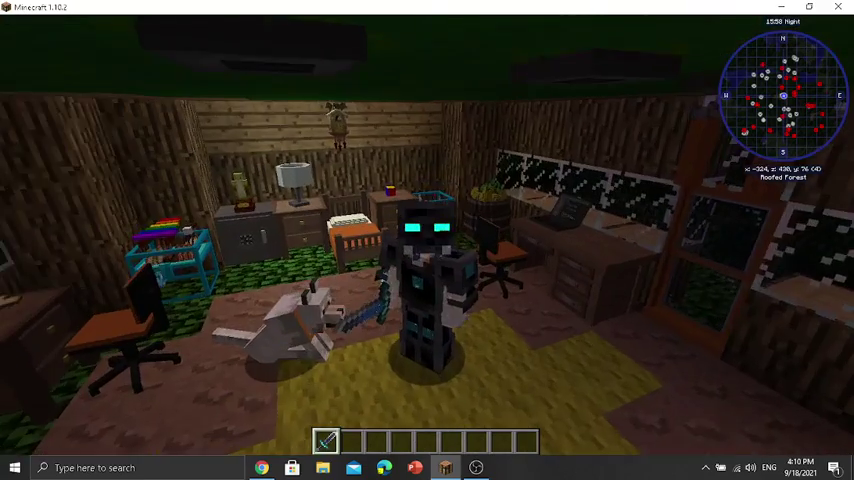
{"action": "key", "text": "w"}
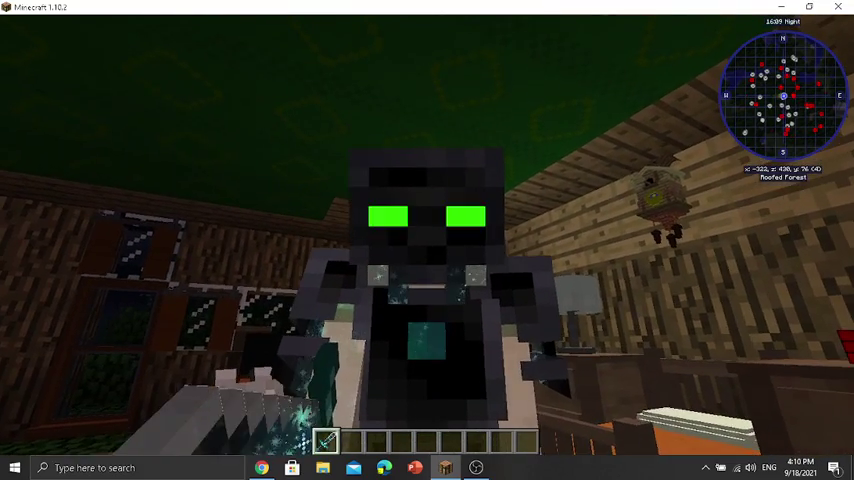
Step: Return to first-person view and open the door between the two lamps
{"action": "key", "text": "Escape"}
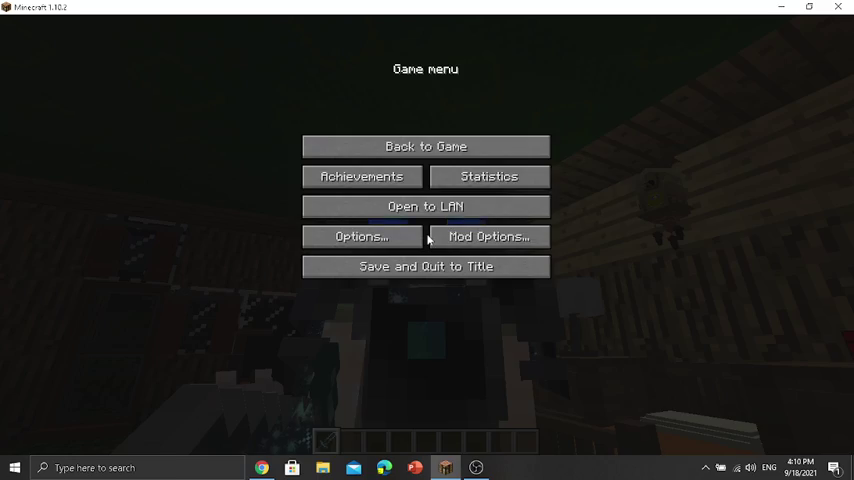
{"action": "key", "text": "Escape"}
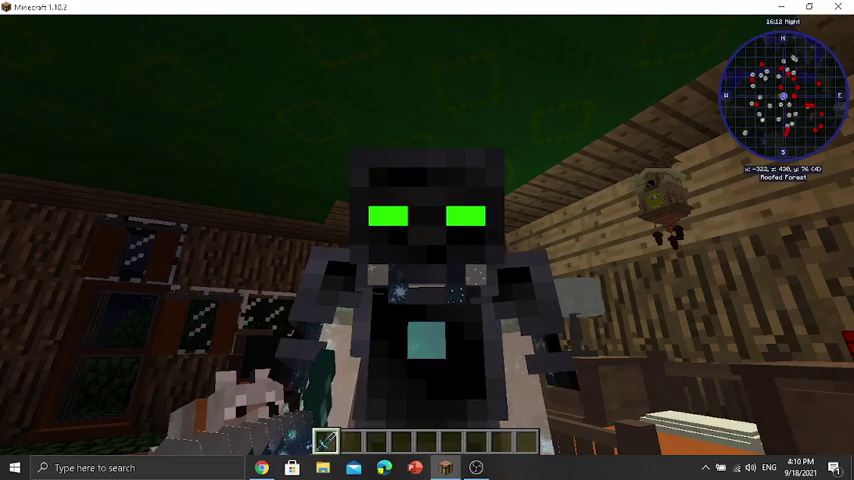
{"action": "key", "text": "F5"}
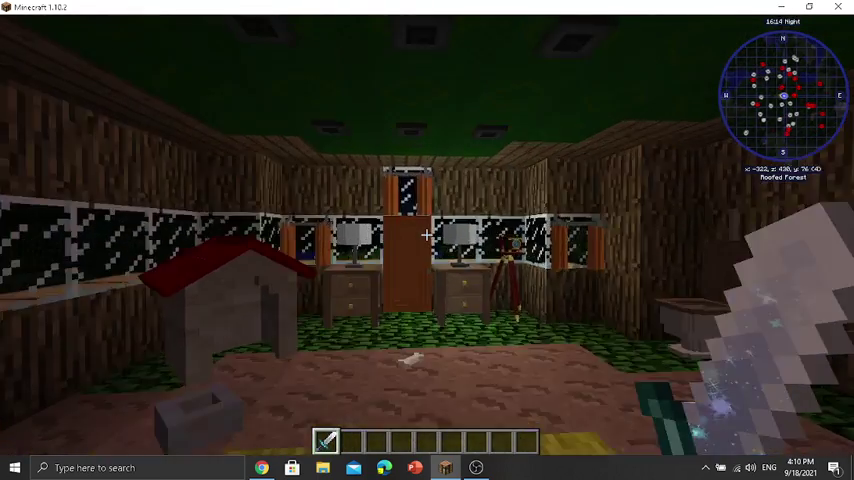
{"action": "key", "text": "w"}
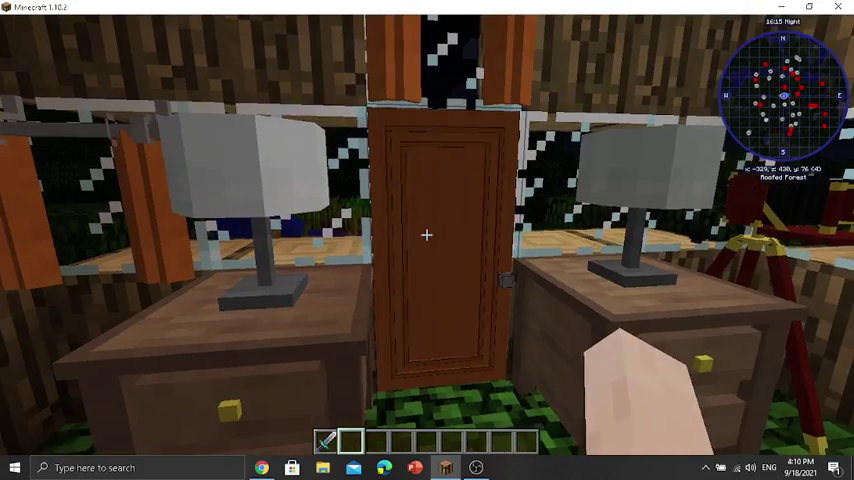
{"action": "right_click", "coordinate": [426, 234]}
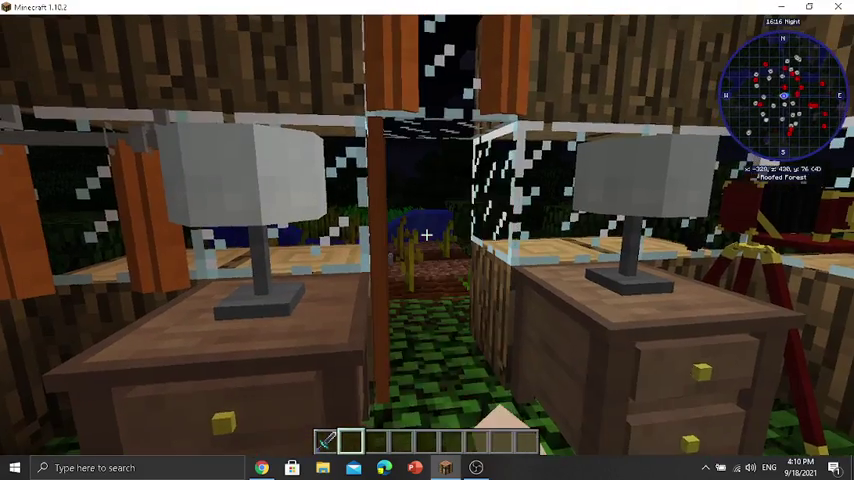
Step: Look out the doorway at the farm, then sleep in the bed until morning
{"action": "key", "text": "w"}
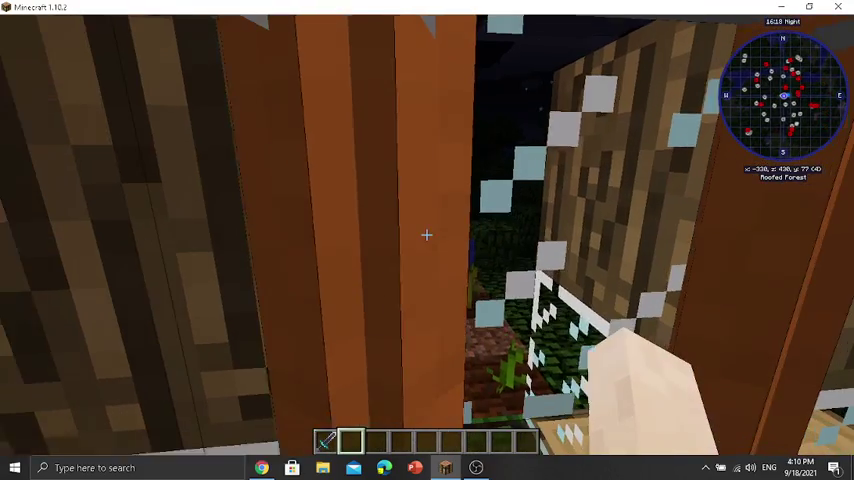
{"action": "key", "text": "w"}
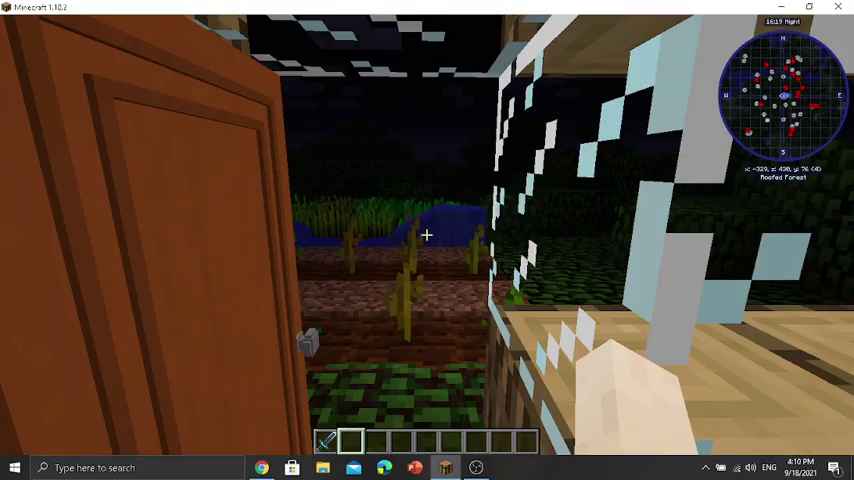
{"action": "key", "text": "s"}
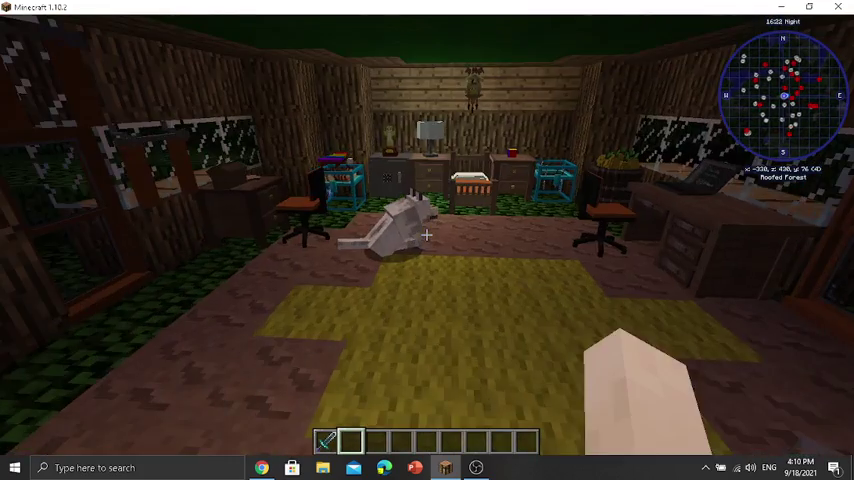
{"action": "key", "text": "w"}
{"action": "right_click", "coordinate": [427, 240]}
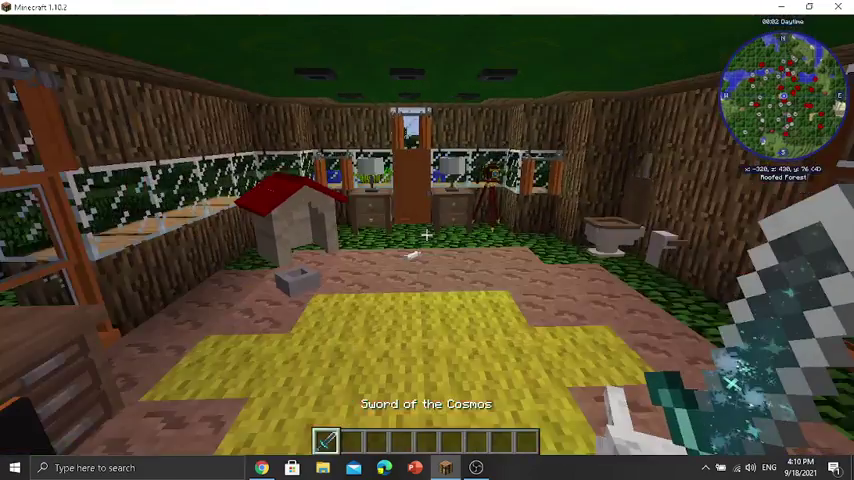
Step: Walk out through the wooden house door and close it behind you
{"action": "key", "text": "w"}
{"action": "scroll", "coordinate": [427, 234], "scroll_direction": "down", "scroll_amount": 1}
{"action": "key", "text": "w"}
{"action": "right_click", "coordinate": [427, 234]}
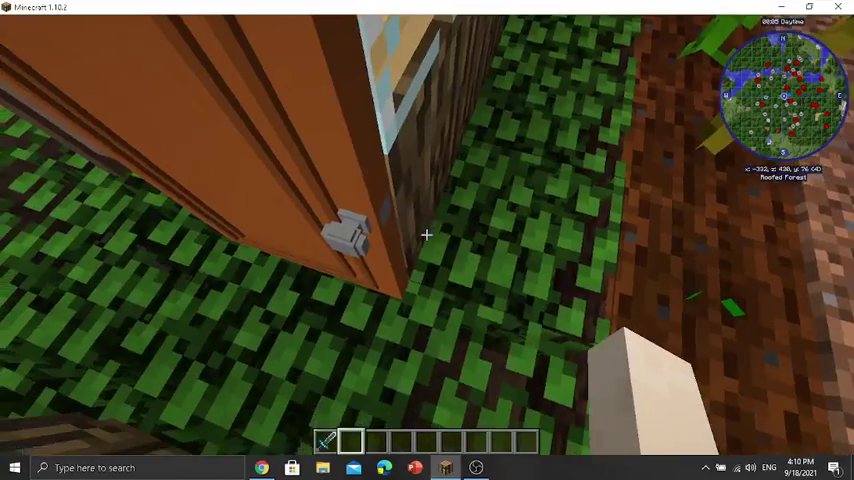
{"action": "right_click", "coordinate": [427, 234]}
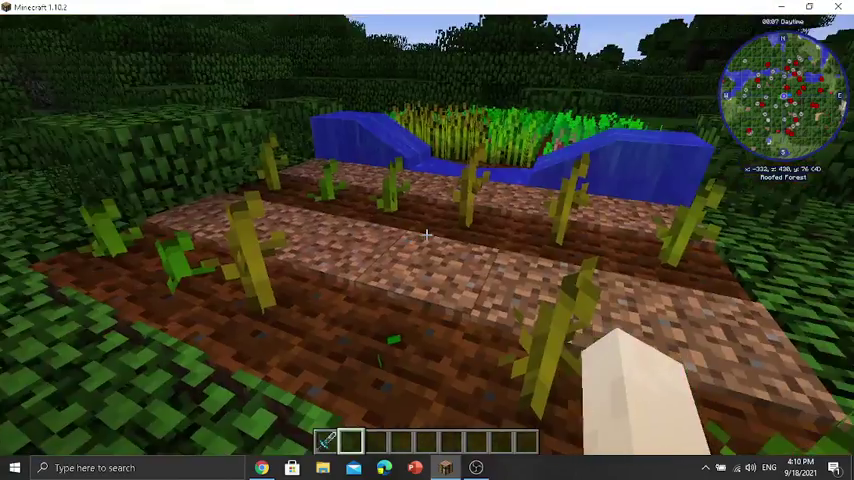
Step: Fly east over the forest canopy, then back west above the house and farm
{"action": "key", "text": "w"}
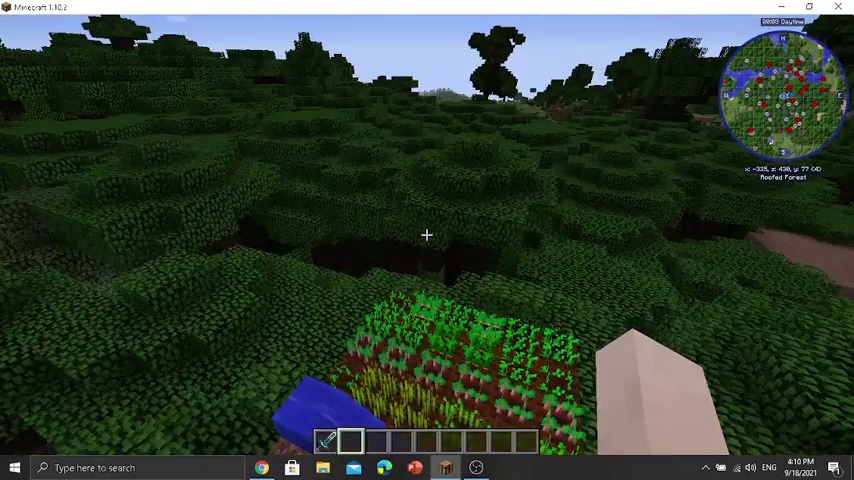
{"action": "key", "text": "w"}
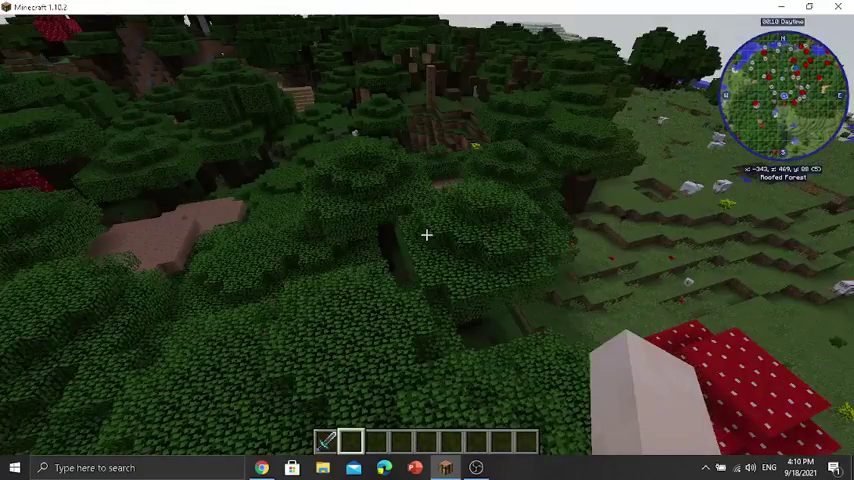
{"action": "key", "text": "w"}
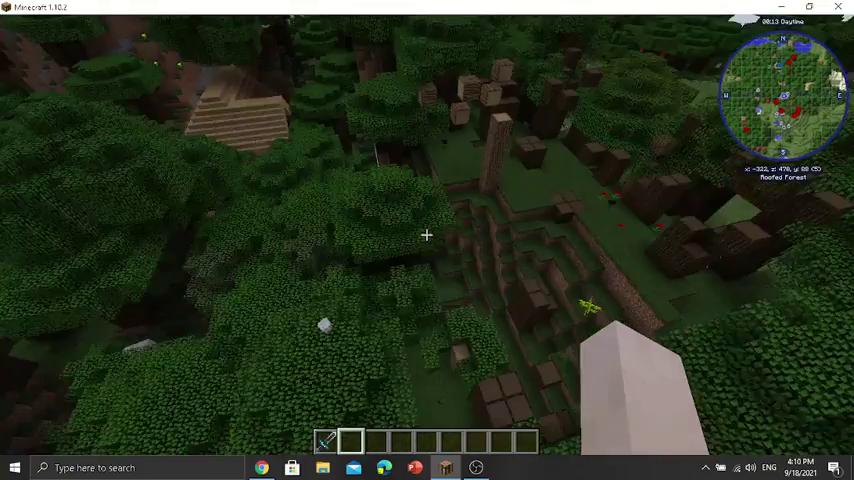
{"action": "key", "text": "w"}
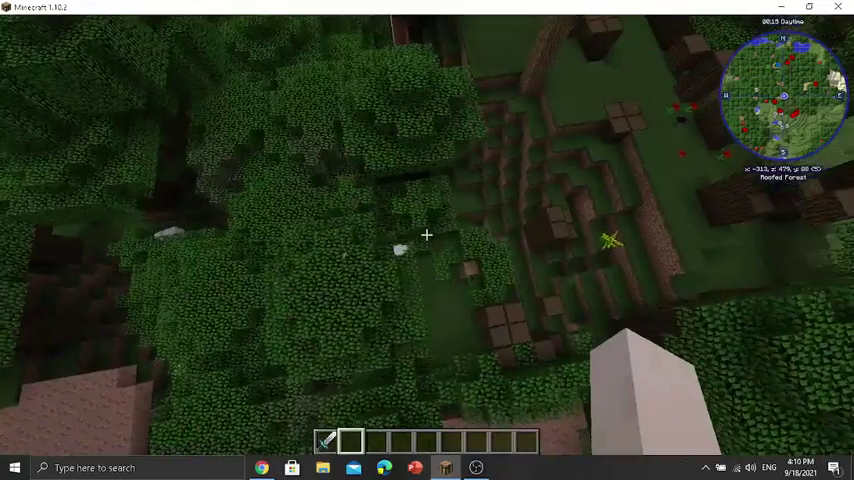
{"action": "key", "text": "w"}
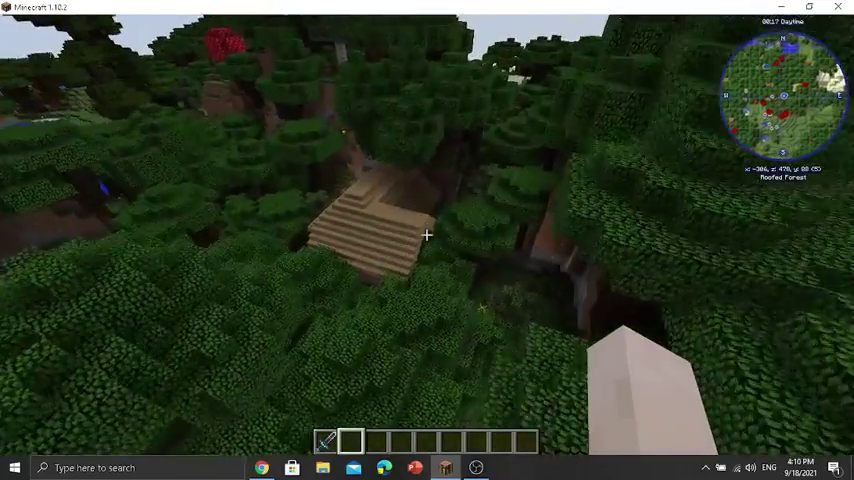
{"action": "key", "text": "w"}
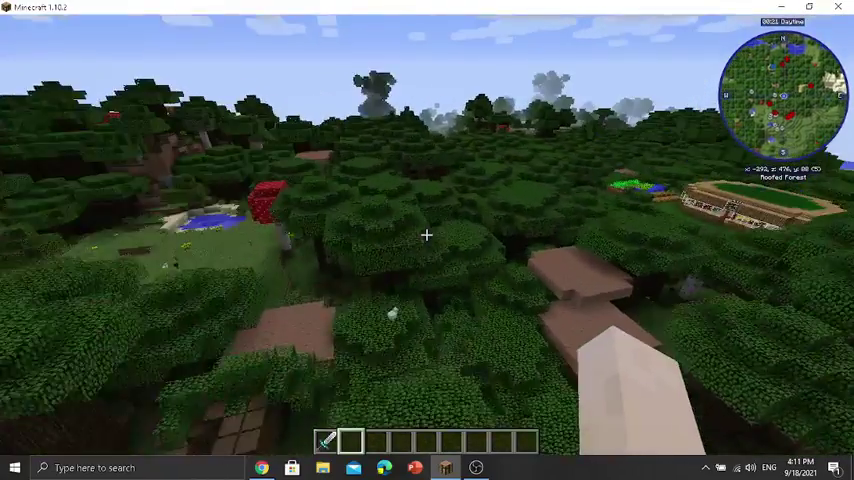
{"action": "key", "text": "w"}
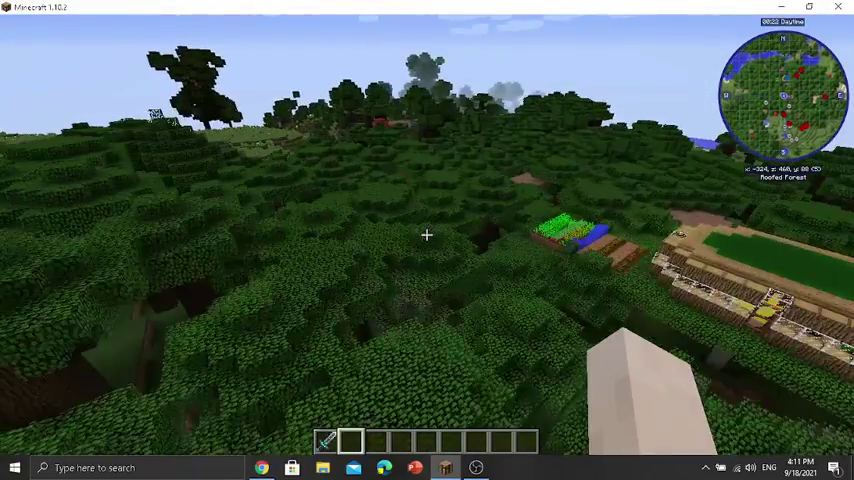
{"action": "key", "text": "w"}
{"action": "key", "text": "w"}
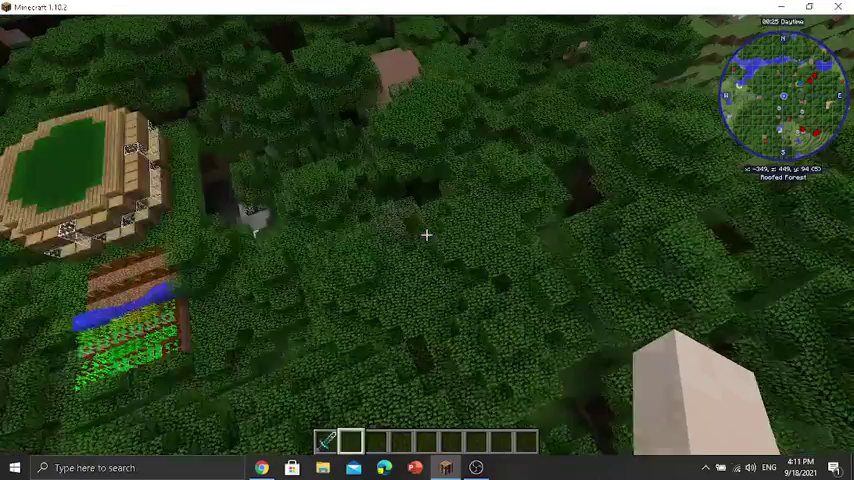
{"action": "key", "text": "w"}
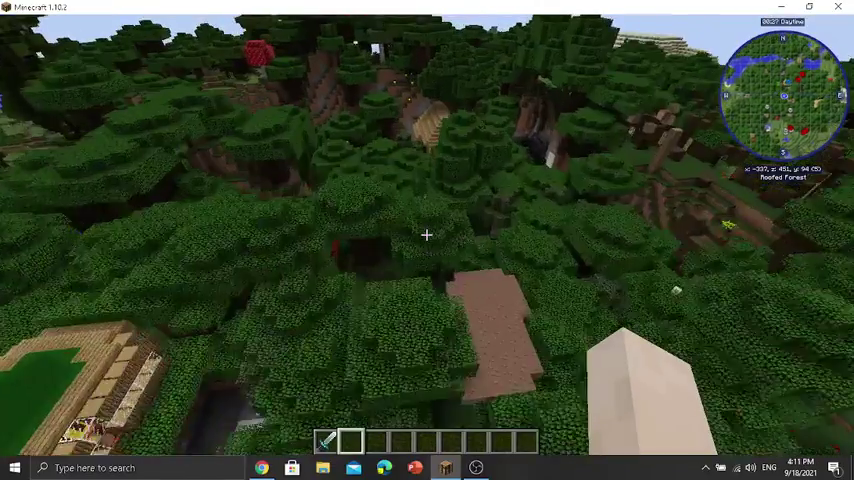
{"action": "key", "text": "w"}
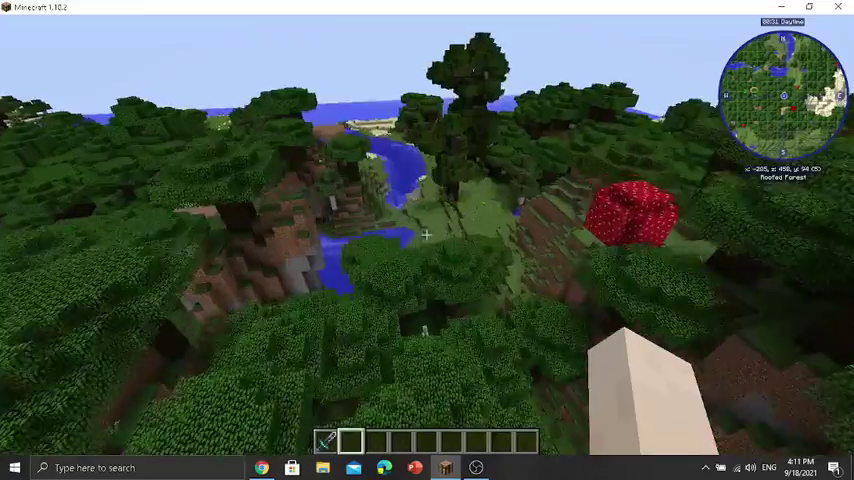
Step: Circle down over the farm, then fly to the grassy clearing past the red mushroom
{"action": "key", "text": "w"}
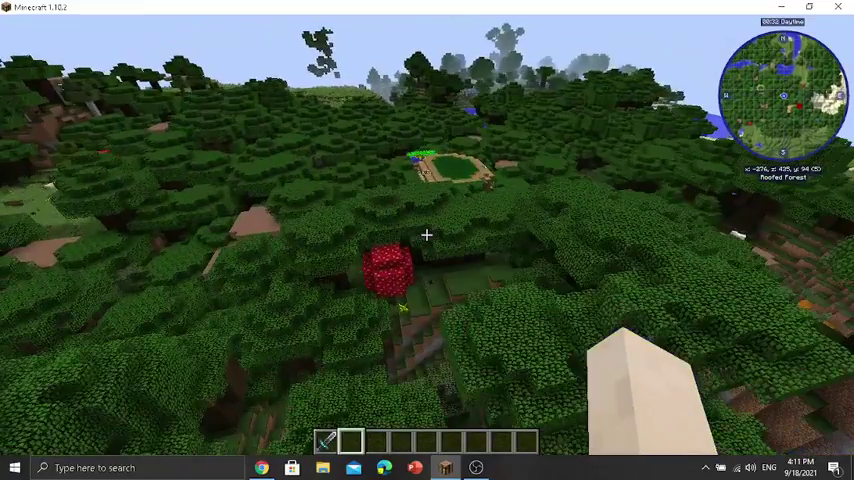
{"action": "key", "text": "w"}
{"action": "key", "text": "w"}
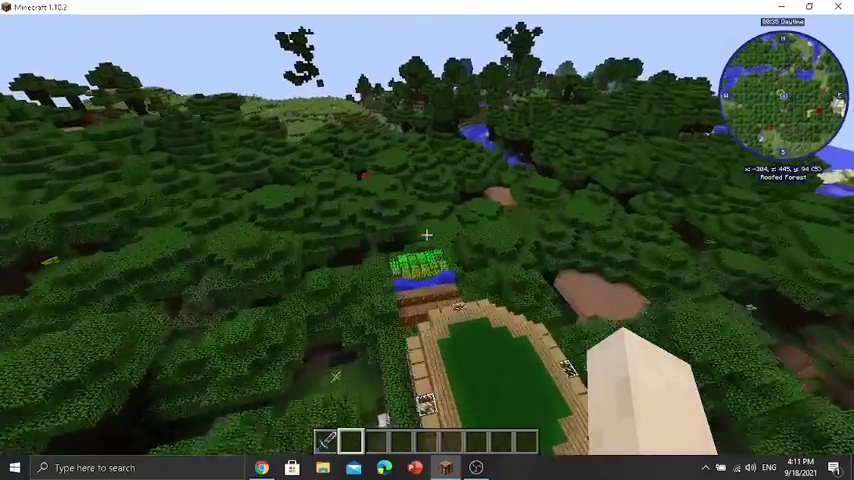
{"action": "key", "text": "w"}
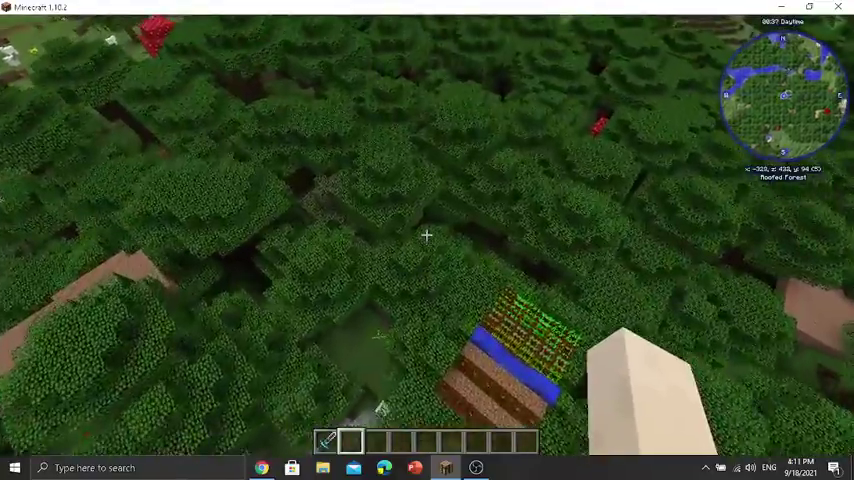
{"action": "key", "text": "w"}
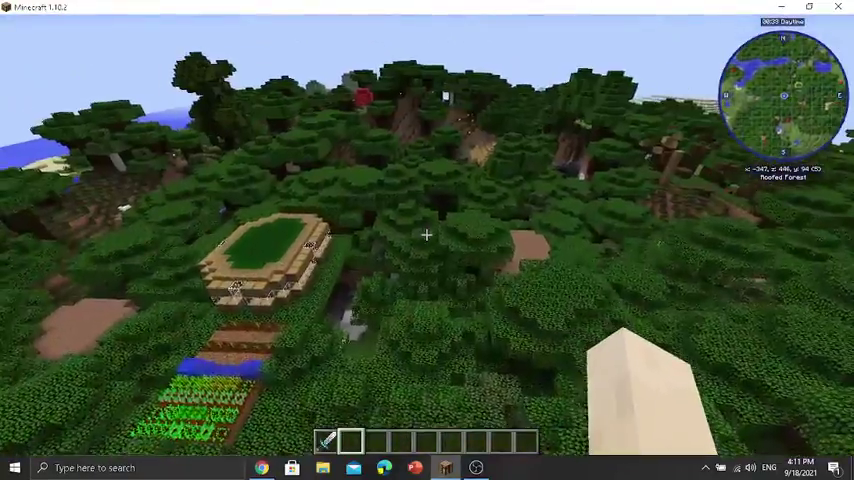
{"action": "key", "text": "w"}
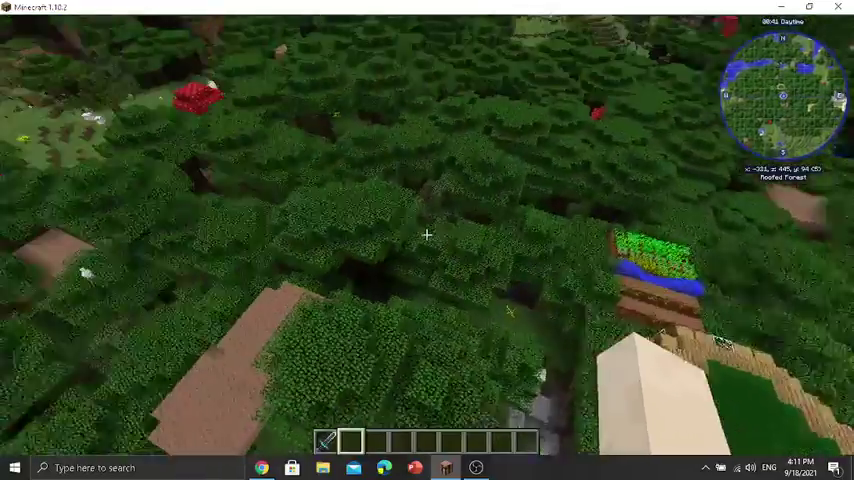
{"action": "key", "text": "w"}
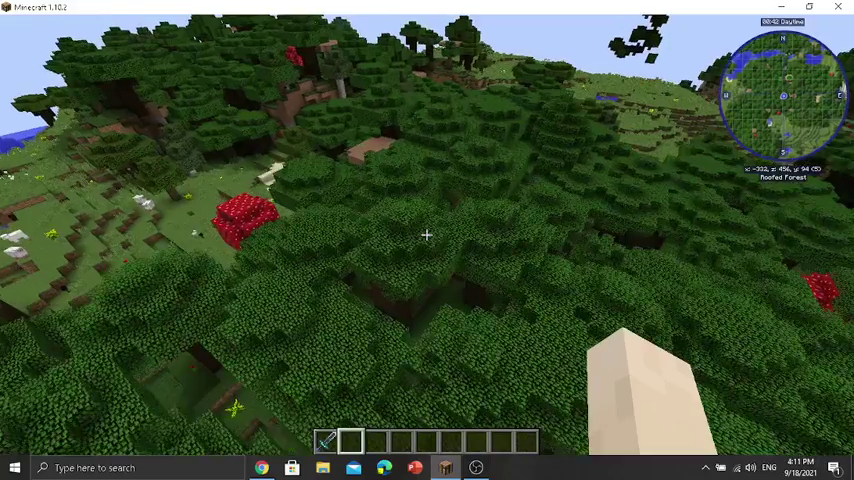
{"action": "key", "text": "w"}
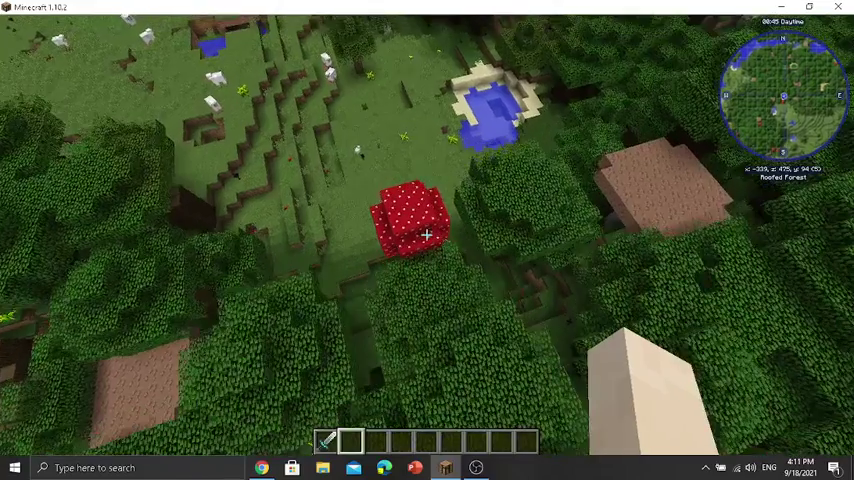
{"action": "key", "text": "w"}
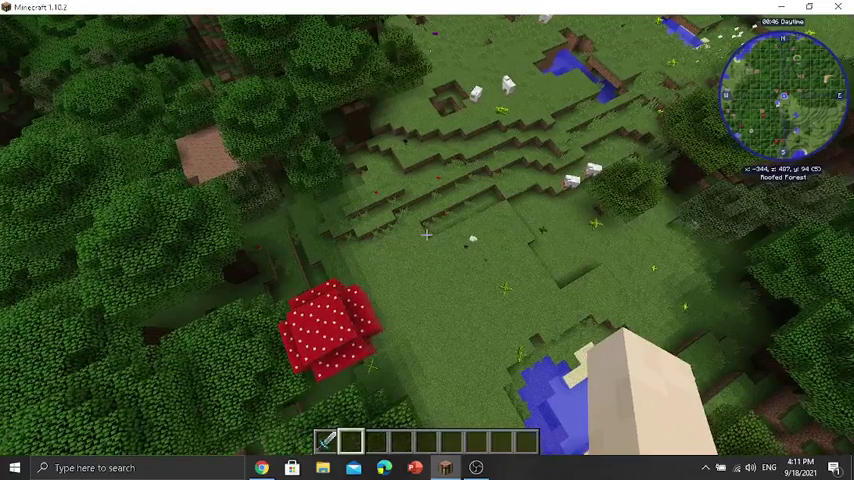
{"action": "key", "text": "w"}
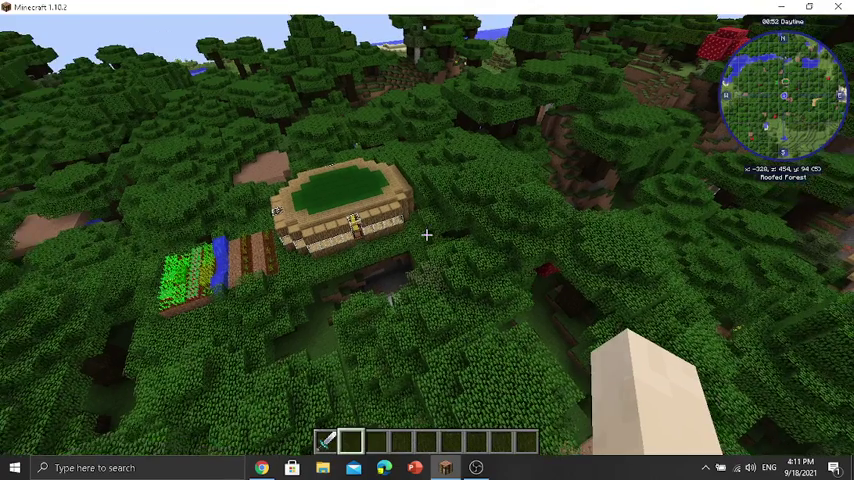
Step: Fly over the forest house toward the river and back over the farm
{"action": "key", "text": "w"}
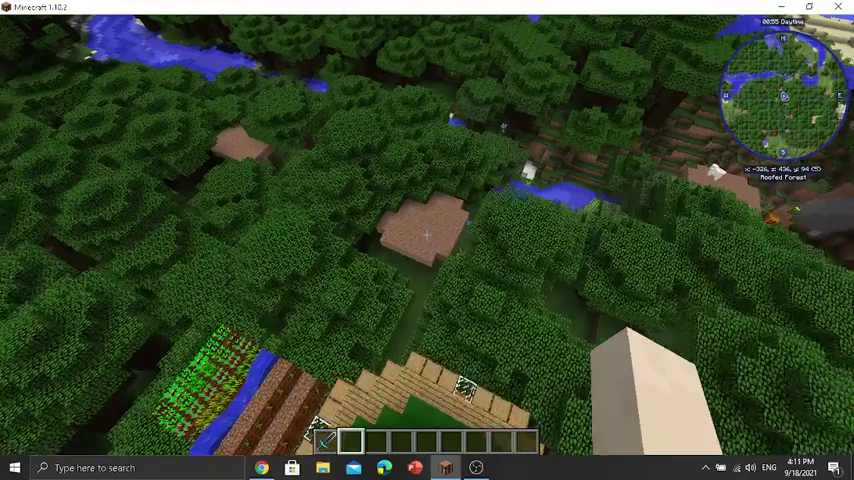
{"action": "key", "text": "w"}
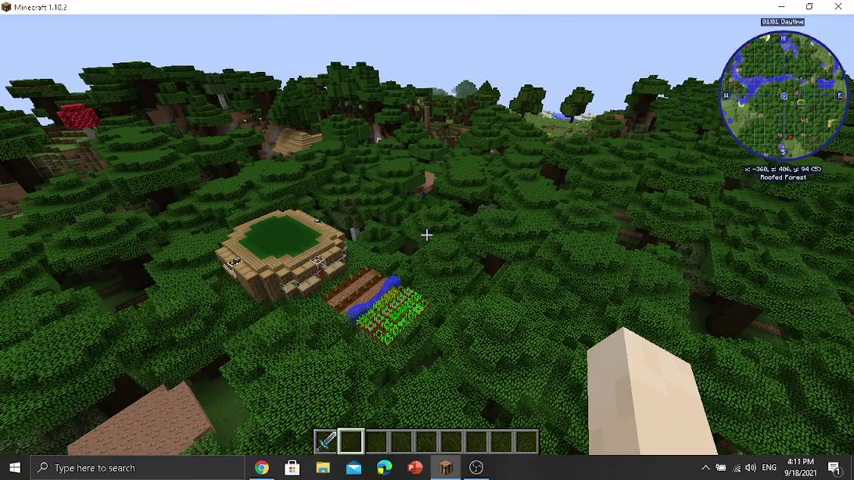
{"action": "key", "text": "w"}
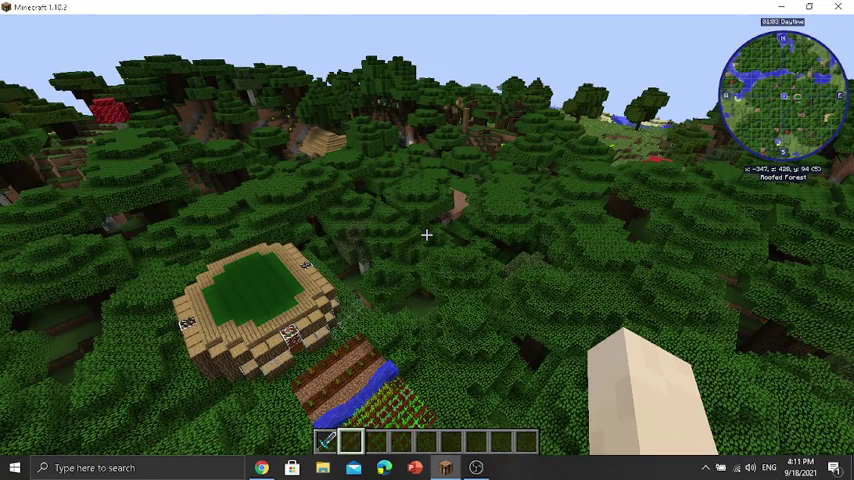
{"action": "key", "text": "w"}
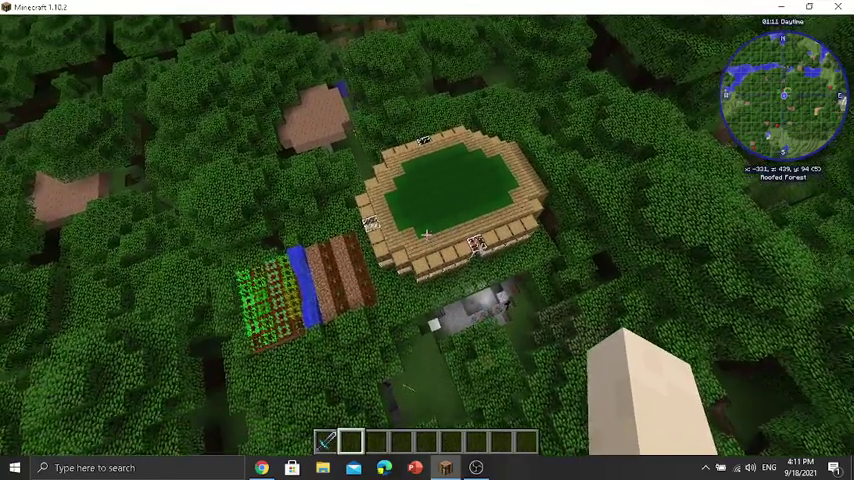
{"action": "key", "text": "w"}
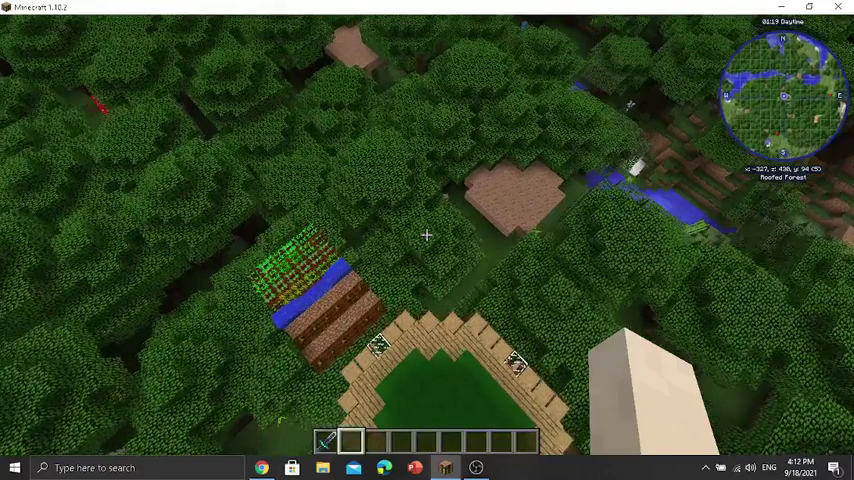
Step: Descend beside the farm and look it over up close
{"action": "key", "text": "w"}
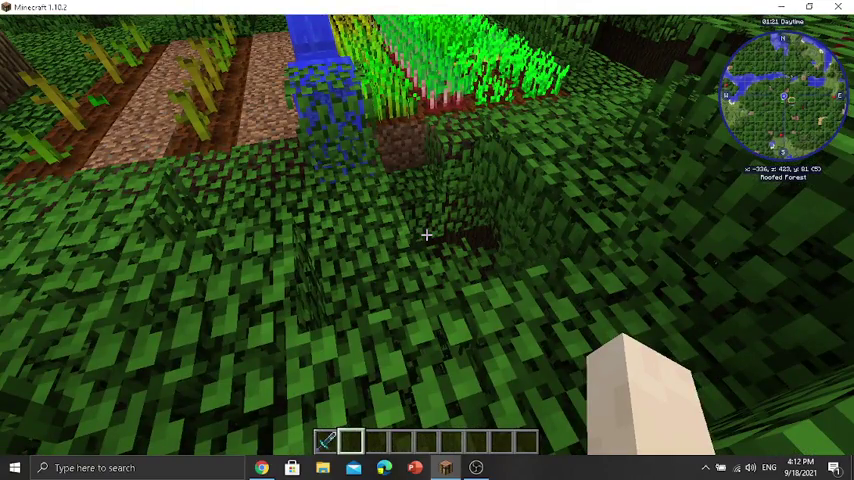
{"action": "key", "text": "shift"}
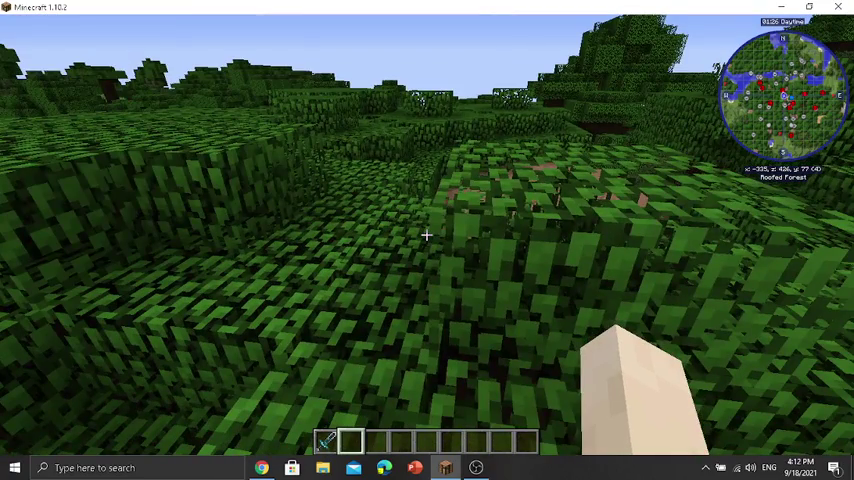
{"action": "key", "text": "w"}
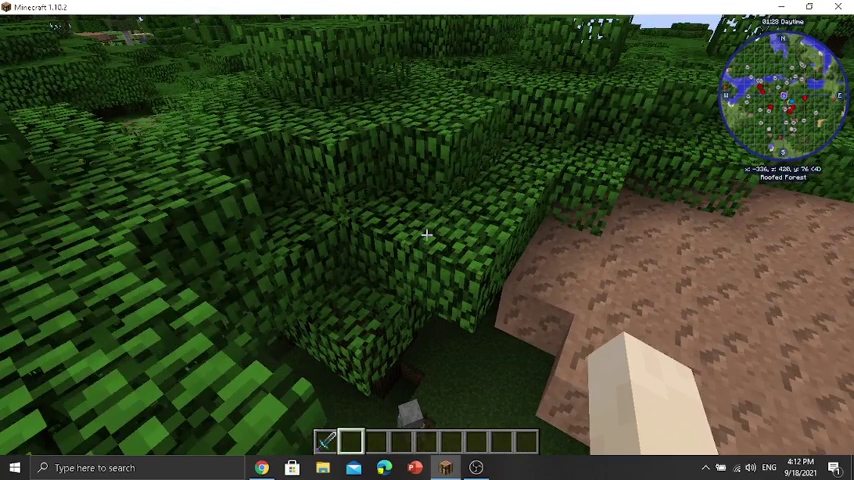
{"action": "key", "text": "w"}
{"action": "key", "text": "w"}
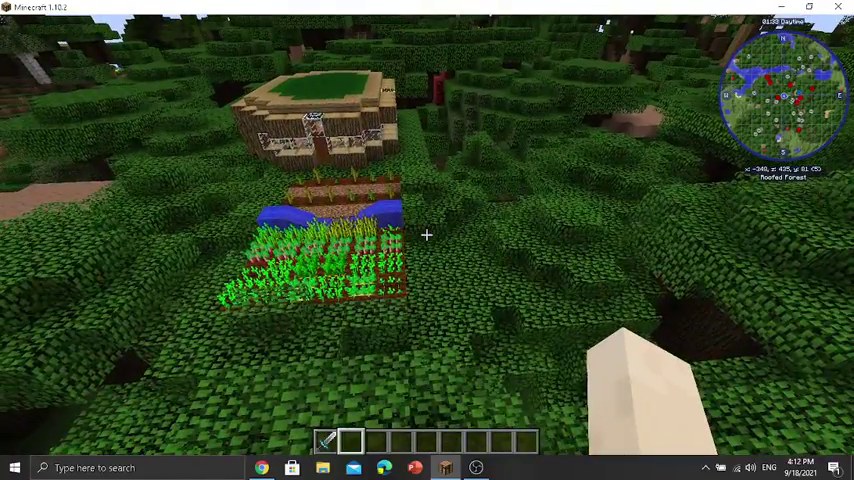
{"action": "key", "text": "w"}
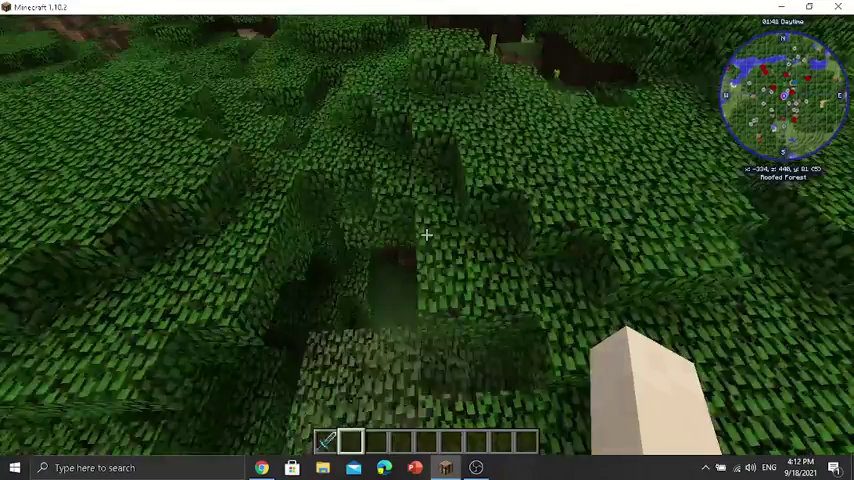
Step: Fly over the canopy past the wooden hut toward the river and hillside
{"action": "key", "text": "w"}
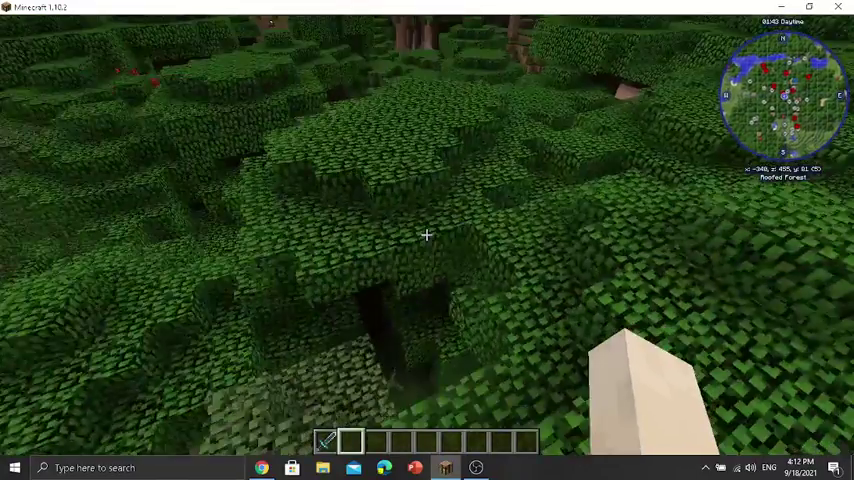
{"action": "key", "text": "w"}
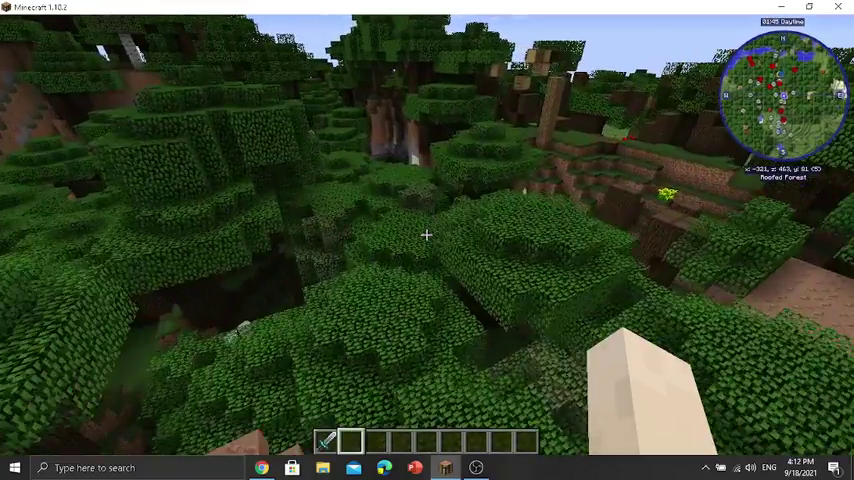
{"action": "key", "text": "w"}
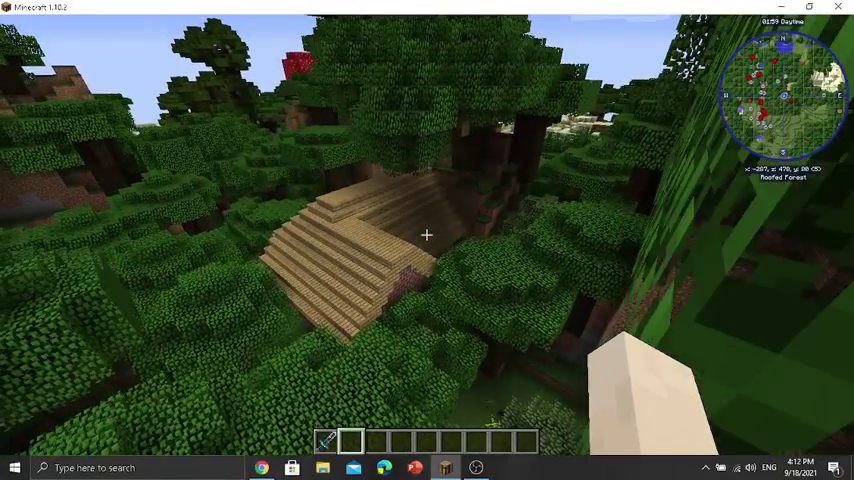
{"action": "key", "text": "w"}
{"action": "key", "text": "w"}
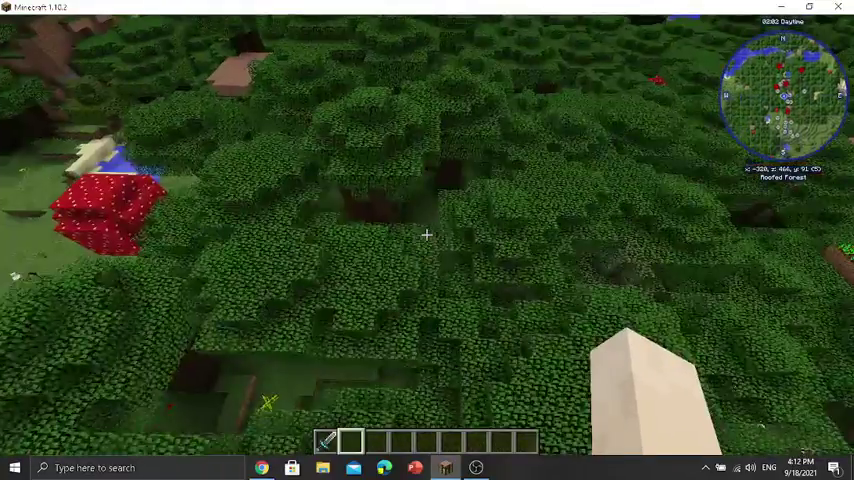
{"action": "key", "text": "w"}
{"action": "key", "text": "w"}
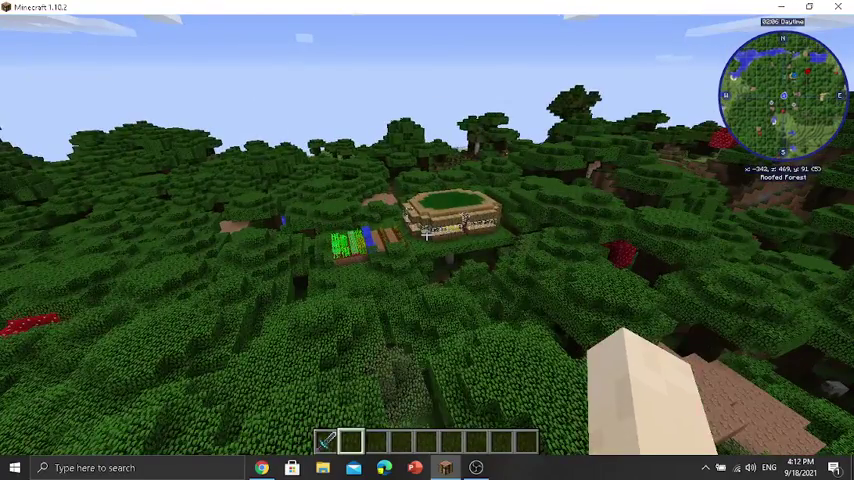
{"action": "key", "text": "w"}
{"action": "key", "text": "w"}
{"action": "key", "text": "w"}
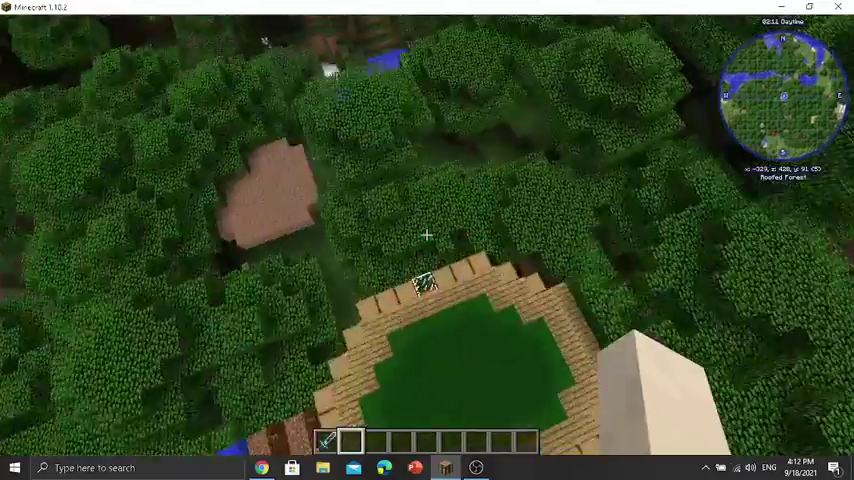
{"action": "key", "text": "w"}
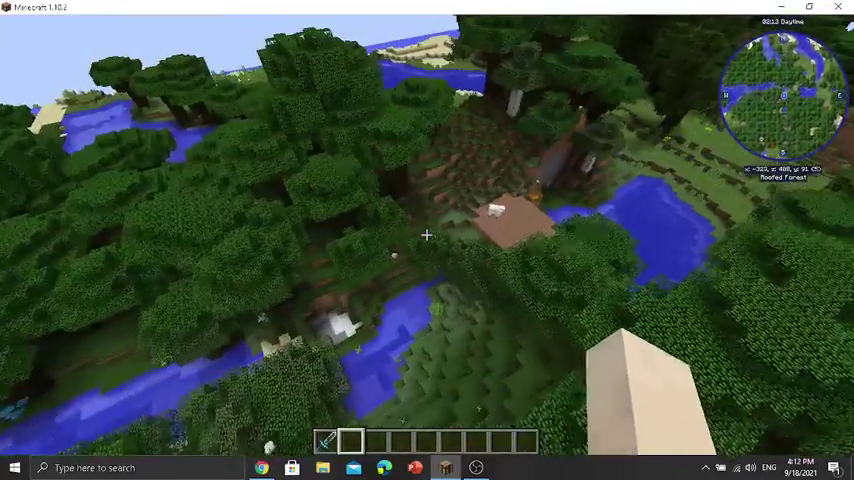
{"action": "key", "text": "w"}
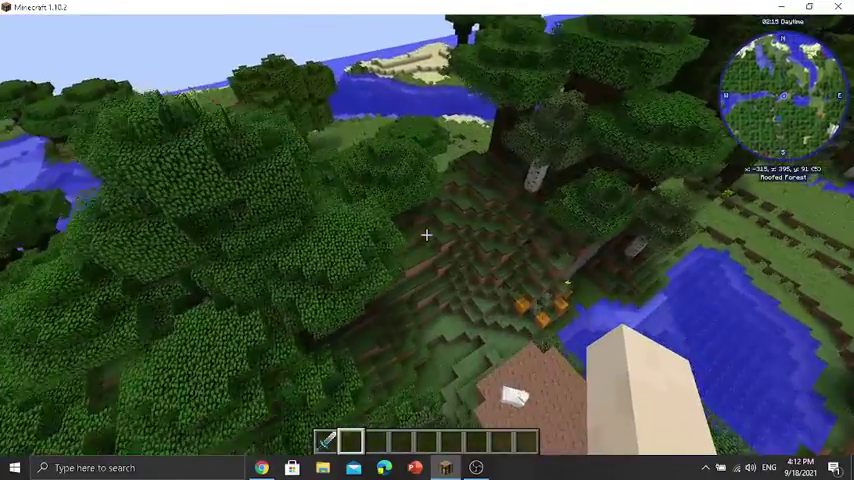
{"action": "key", "text": "w"}
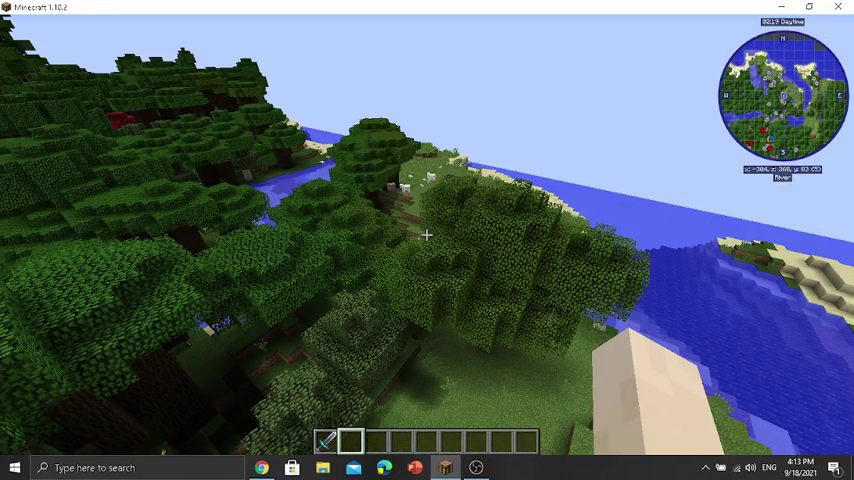
Step: Turn toward the river and distant water, then fly up over the forest
{"action": "key", "text": "w"}
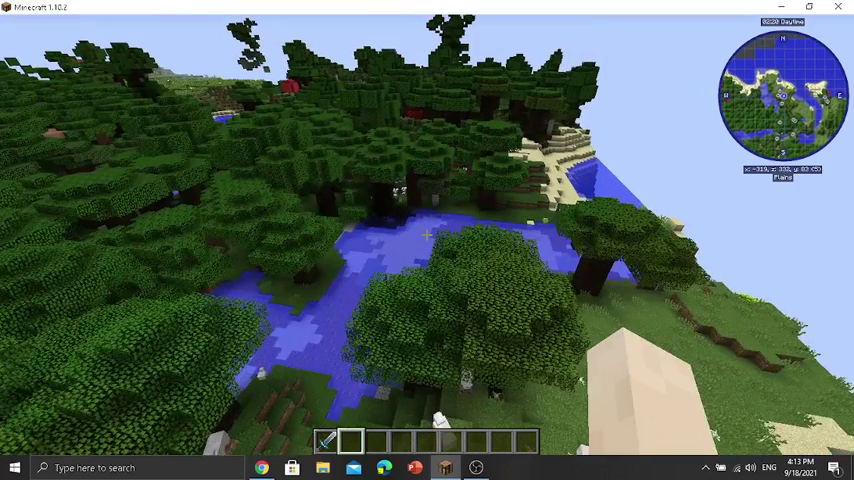
{"action": "key", "text": "w"}
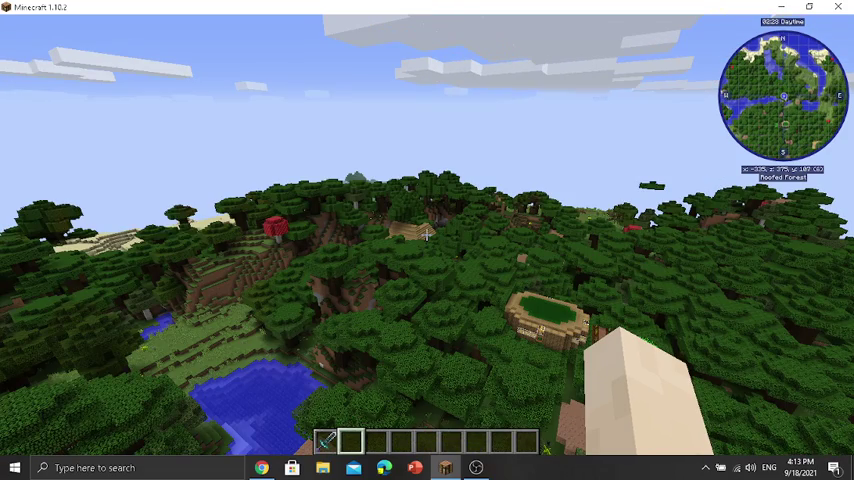
{"action": "key", "text": "space"}
{"action": "key", "text": "space"}
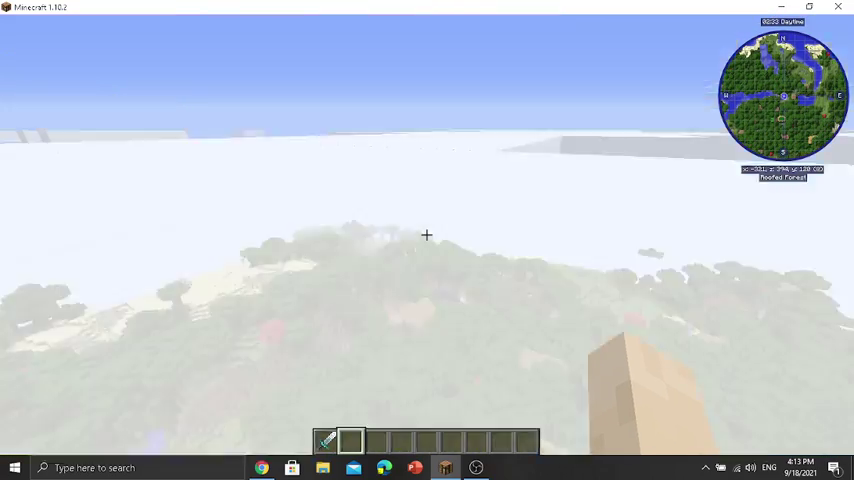
{"action": "key", "text": "w"}
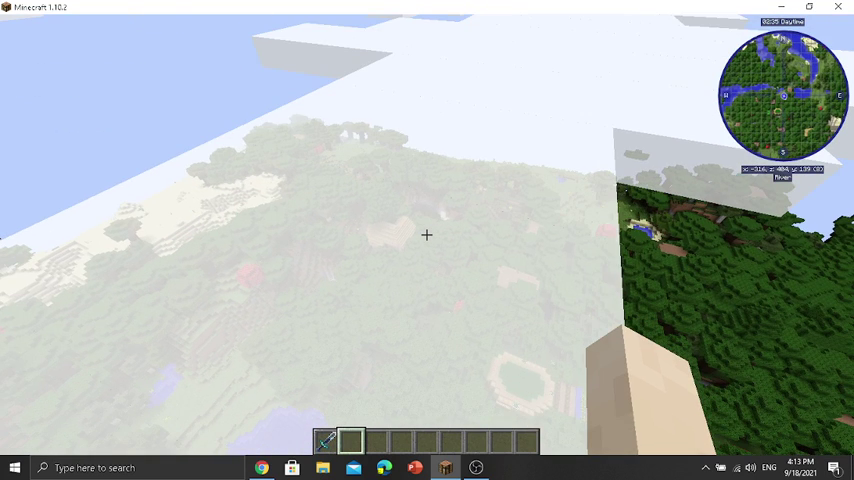
{"action": "key", "text": "w"}
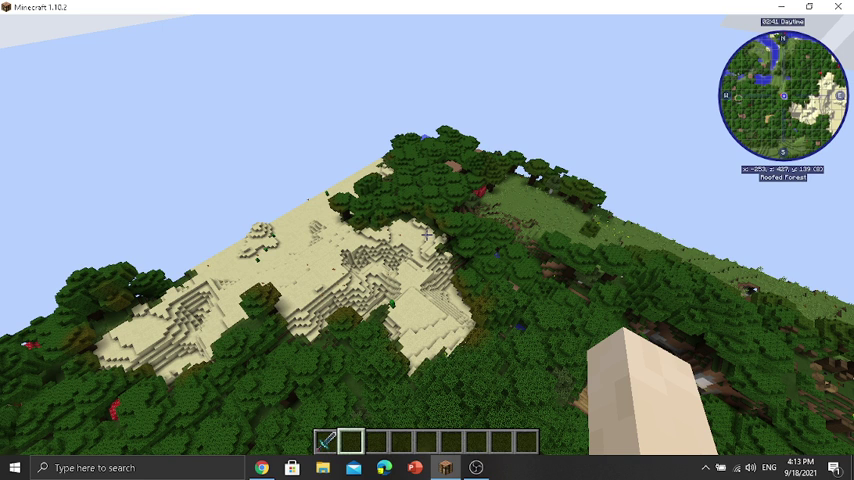
Step: Fly over the desert and back, then look straight down at the forest
{"action": "key", "text": "w"}
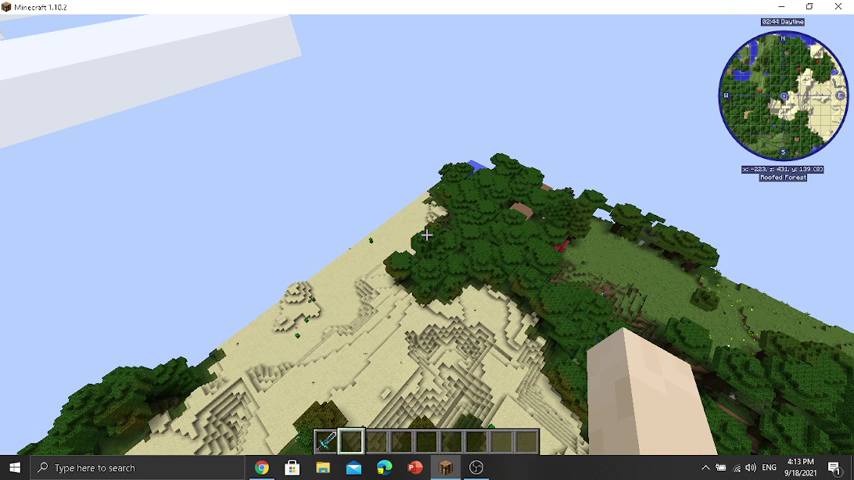
{"action": "key", "text": "w"}
{"action": "key", "text": "w"}
{"action": "key", "text": "w"}
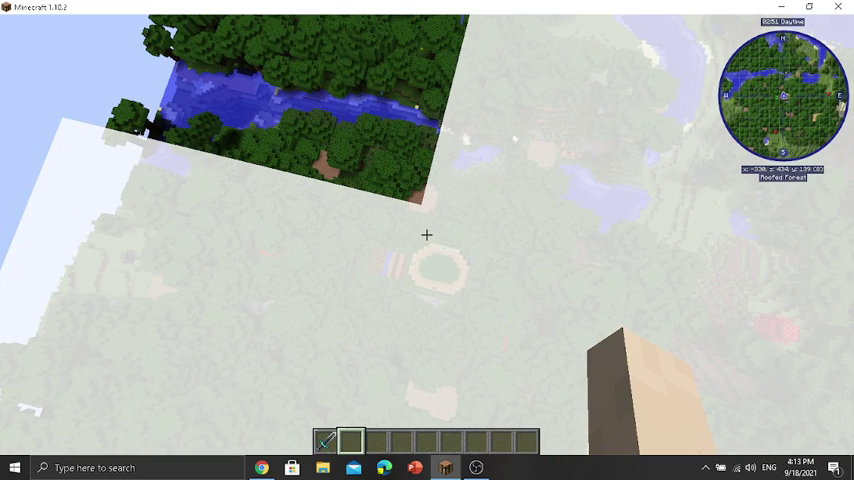
{"action": "key", "text": "w"}
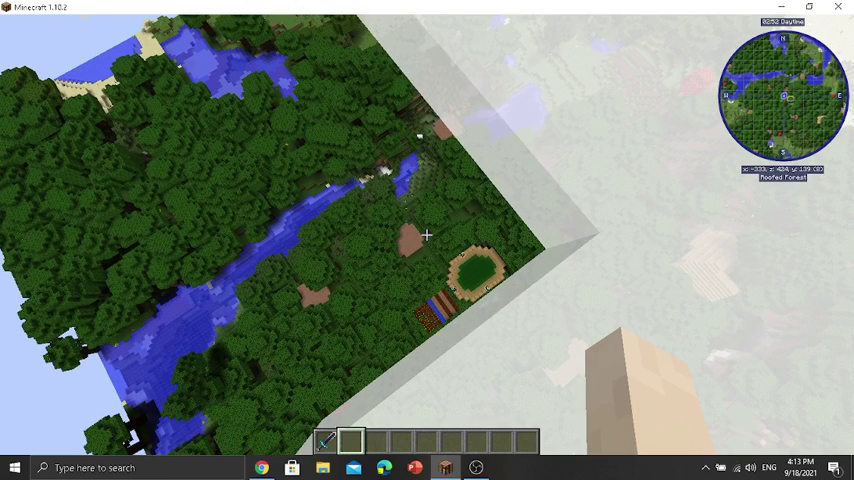
{"action": "key", "text": "w"}
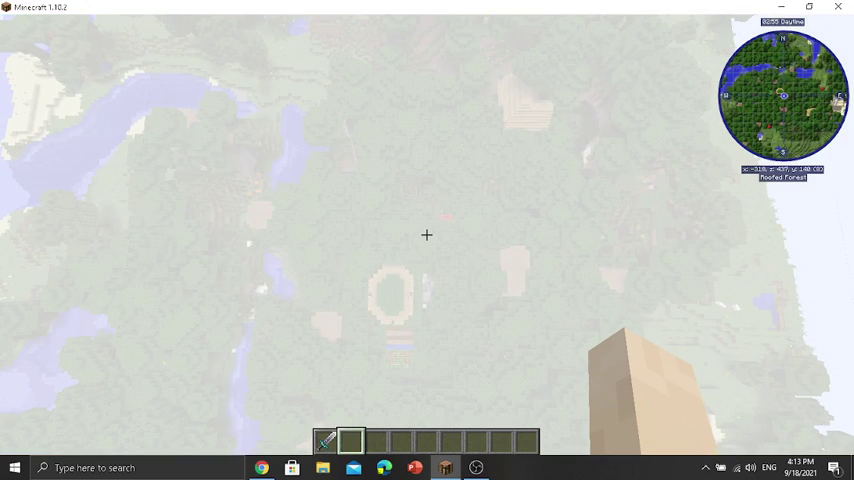
Step: Select the Sword of the Cosmos from hotbar slot 1 and move into the tree leaves
{"action": "key", "text": "w"}
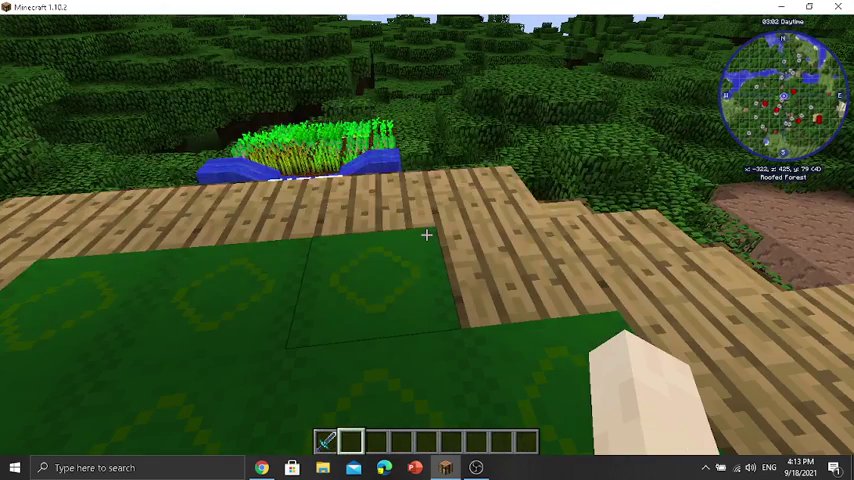
{"action": "key", "text": "w"}
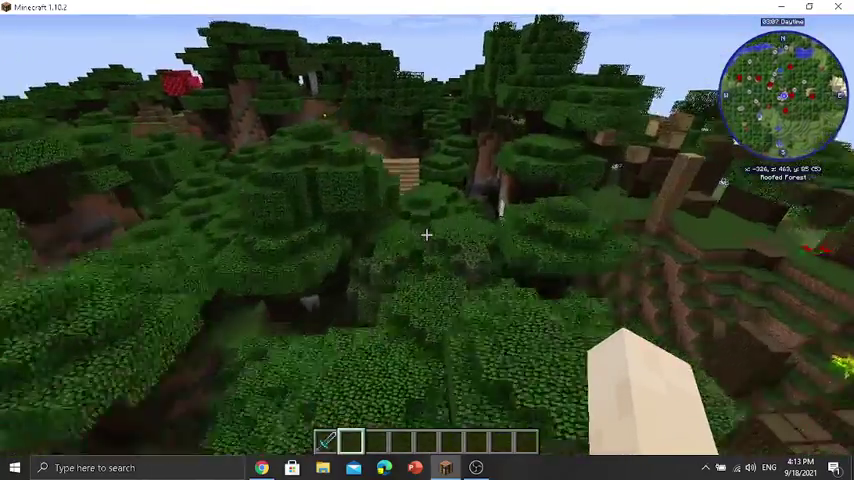
{"action": "key", "text": "1"}
{"action": "key", "text": "w"}
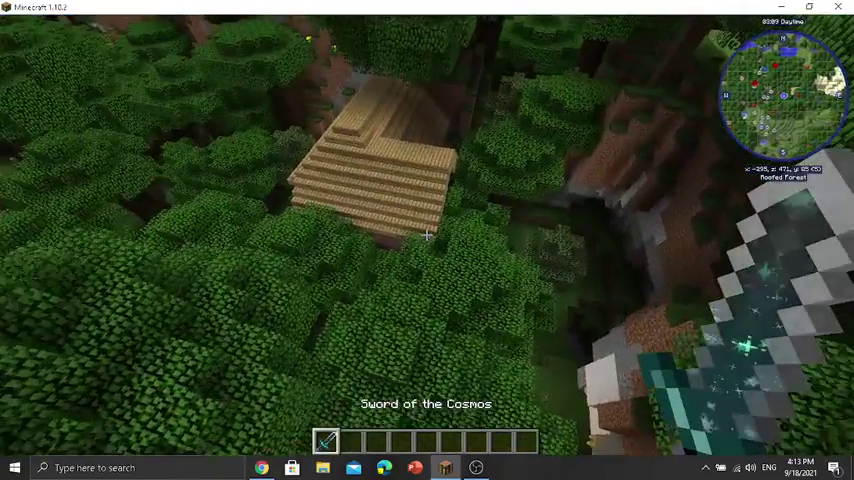
Step: Fly above the canopy to the wooden-roofed house and descend beside its brick wall
{"action": "key", "text": "w"}
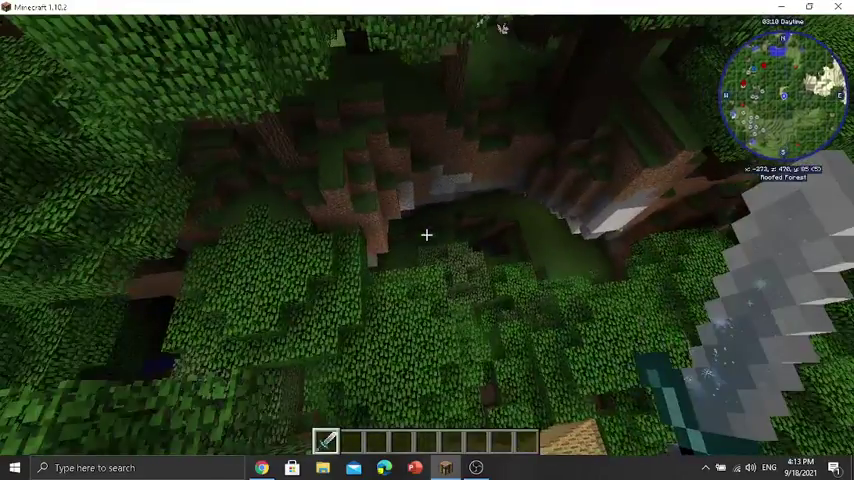
{"action": "key", "text": "w"}
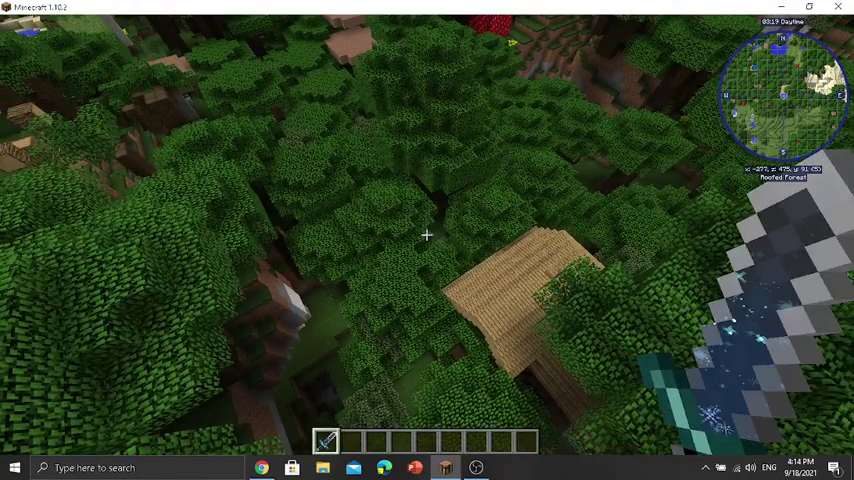
{"action": "key", "text": "space"}
{"action": "key", "text": "w"}
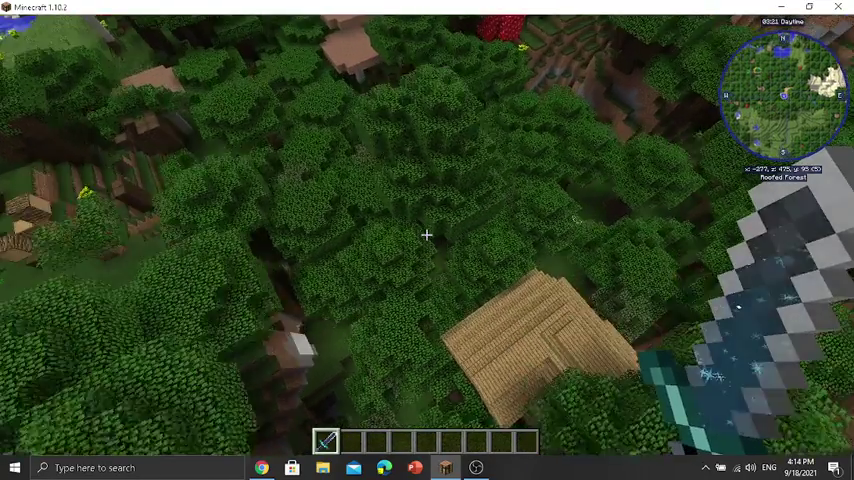
{"action": "key", "text": "shift"}
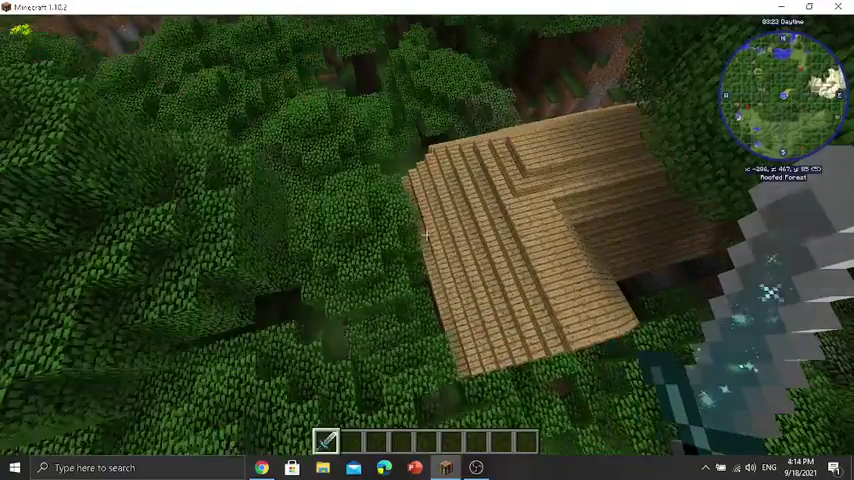
{"action": "key", "text": "w"}
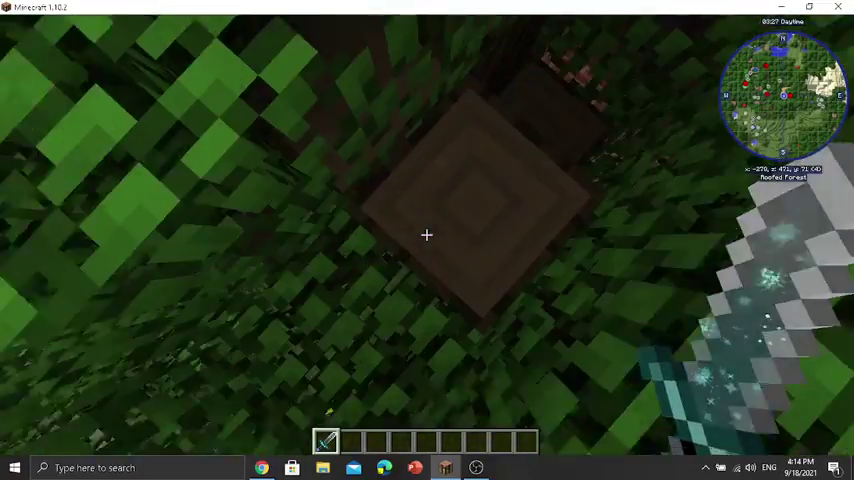
Step: Squeeze into the gap beside the oak log, place a torch on the brick wall, and enter the shaft
{"action": "key", "text": "shift"}
{"action": "key", "text": "shift"}
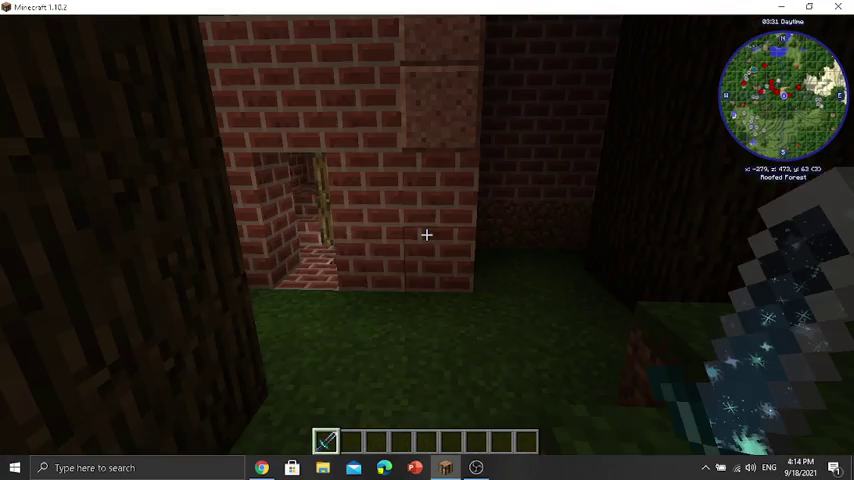
{"action": "key", "text": "w"}
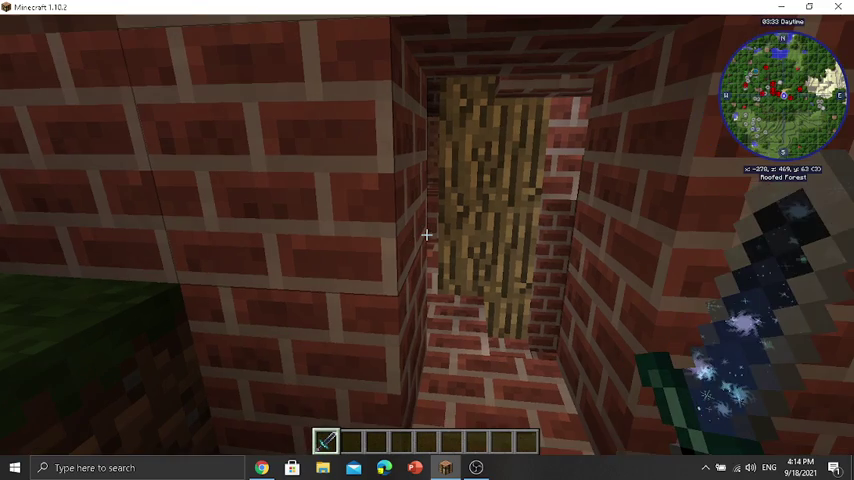
{"action": "key", "text": "w"}
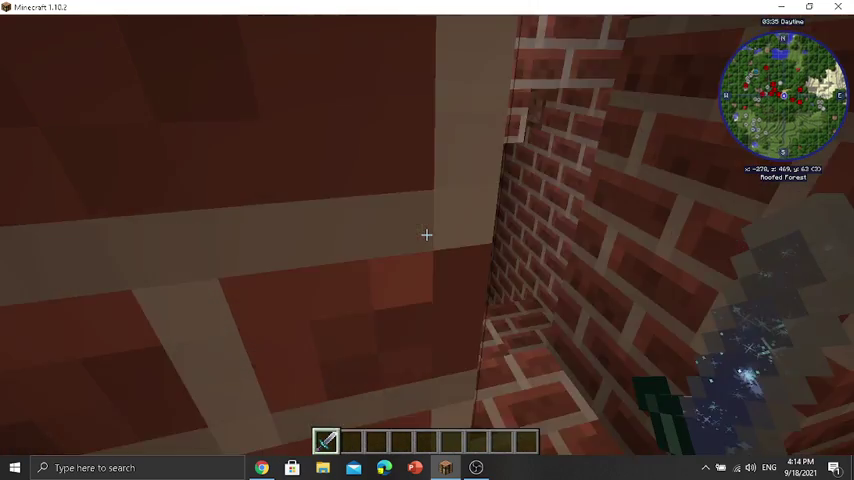
{"action": "key", "text": "w"}
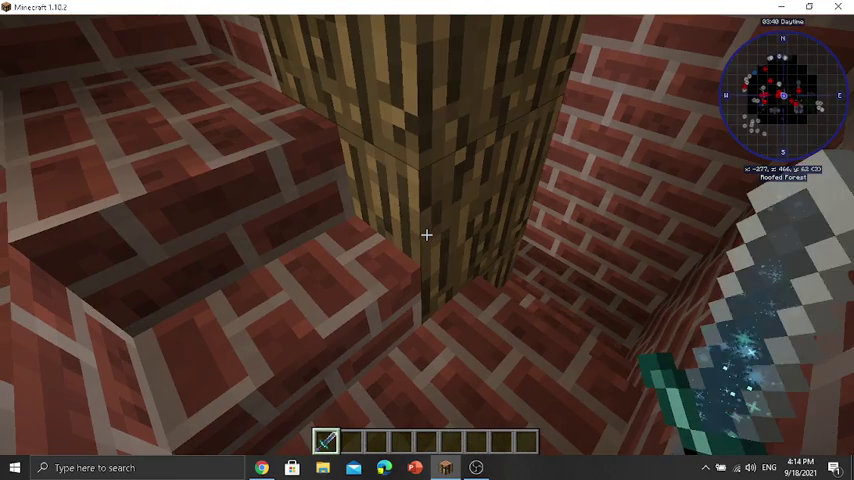
{"action": "right_click", "coordinate": [426, 234]}
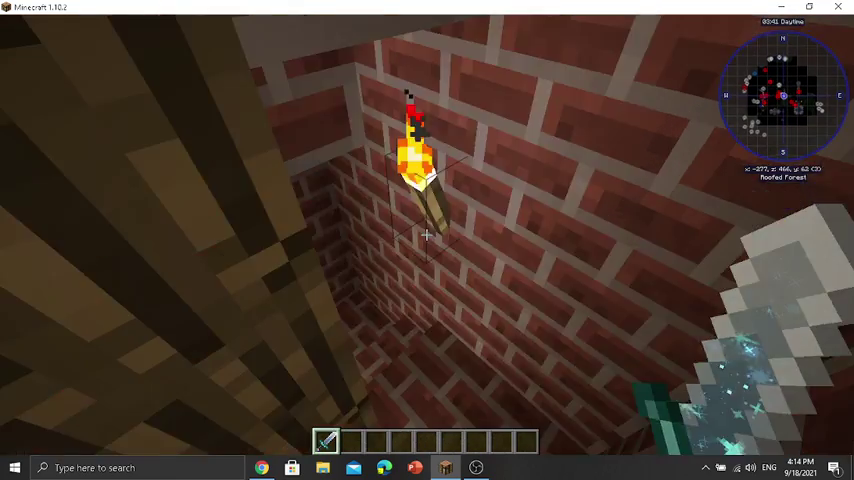
{"action": "key", "text": "space"}
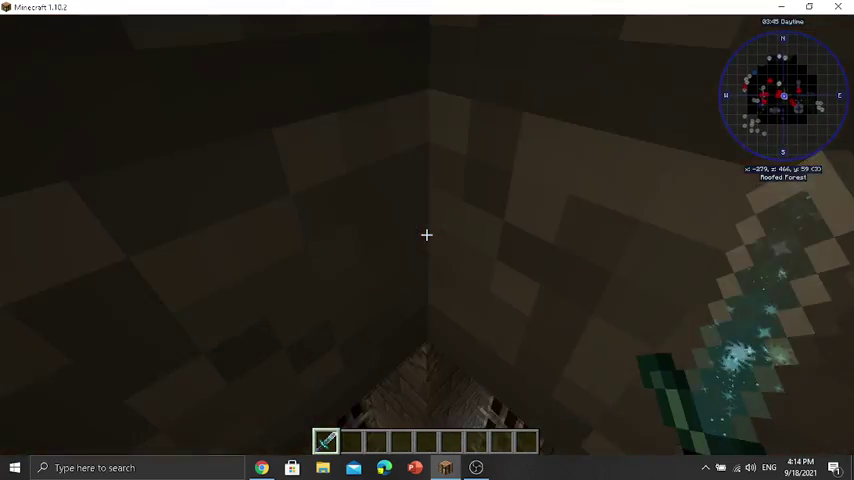
Step: Look down through the iron bars and walk into the dark stone-brick room
{"action": "key", "text": "w"}
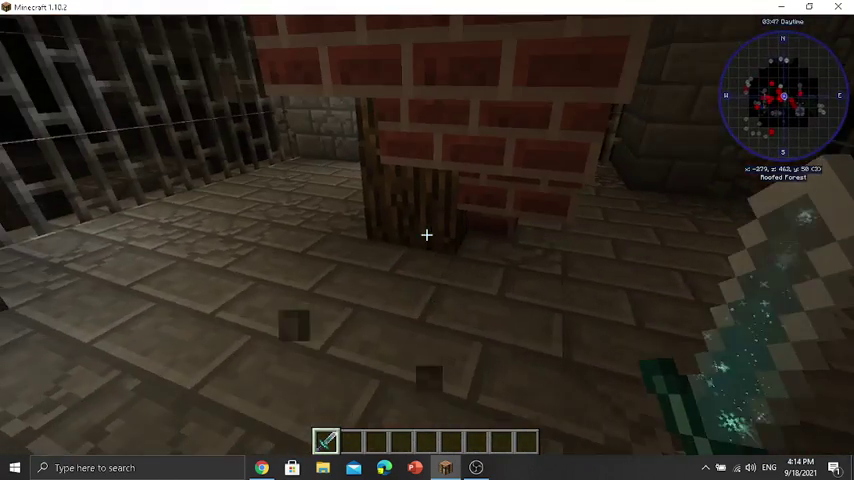
{"action": "scroll", "coordinate": [427, 240], "scroll_direction": "down", "scroll_amount": 1}
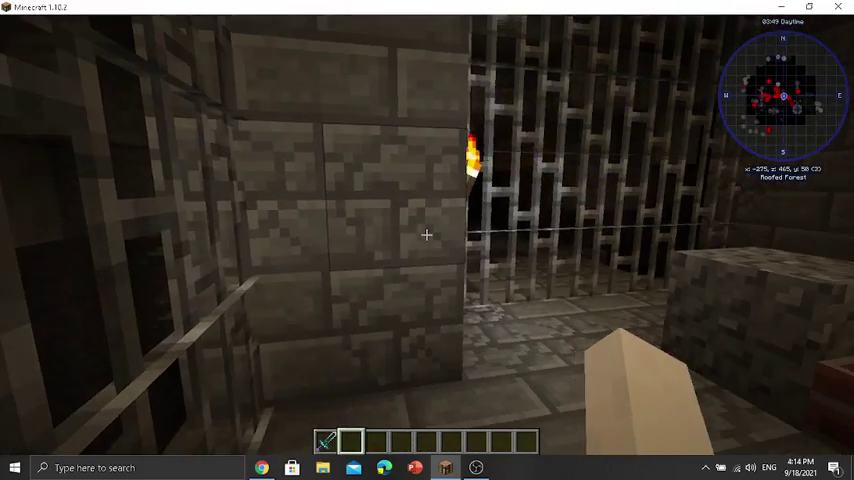
{"action": "key", "text": "w"}
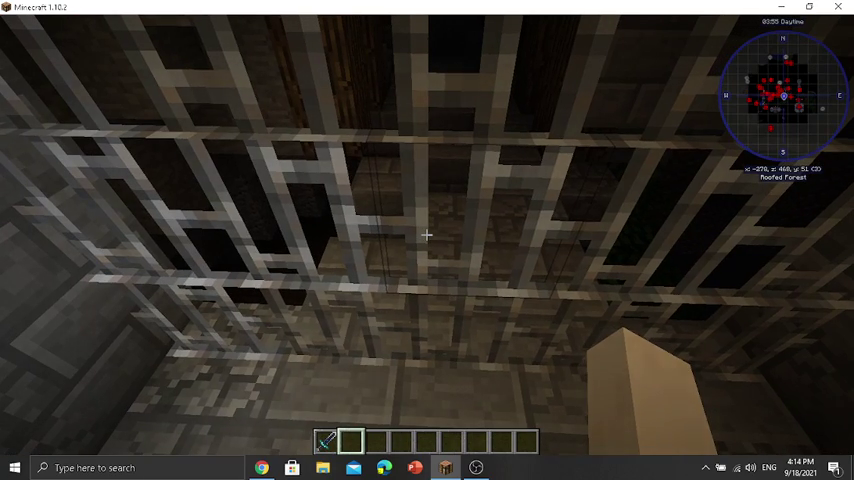
{"action": "key", "text": "e"}
{"action": "key", "text": "e"}
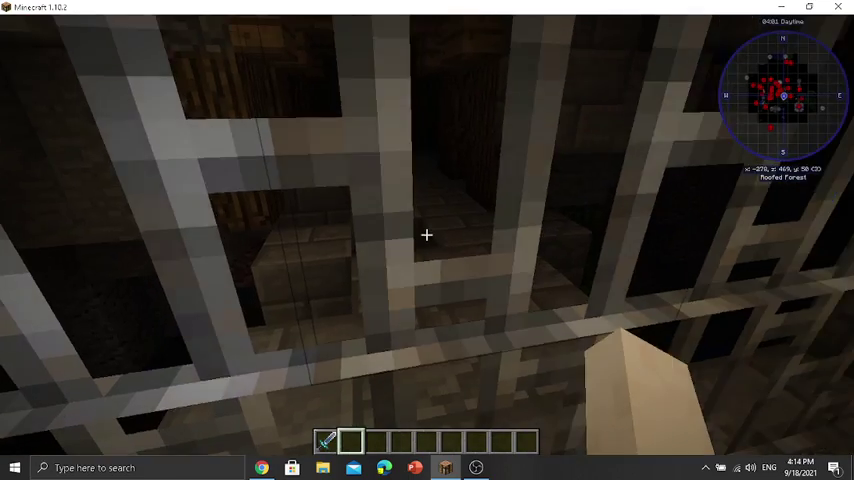
{"action": "key", "text": "w"}
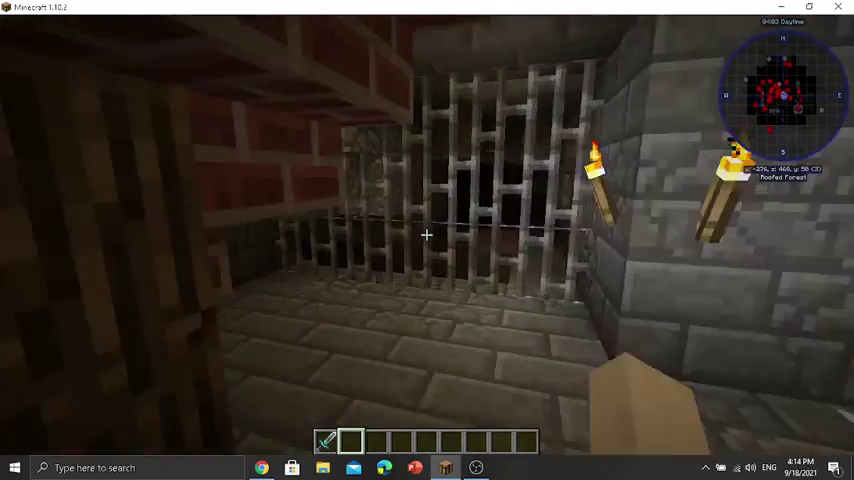
{"action": "key", "text": "w"}
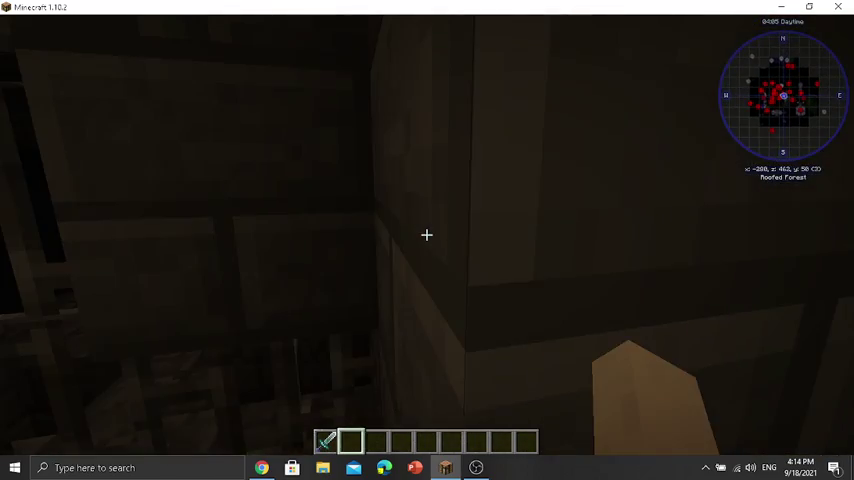
{"action": "key", "text": "w"}
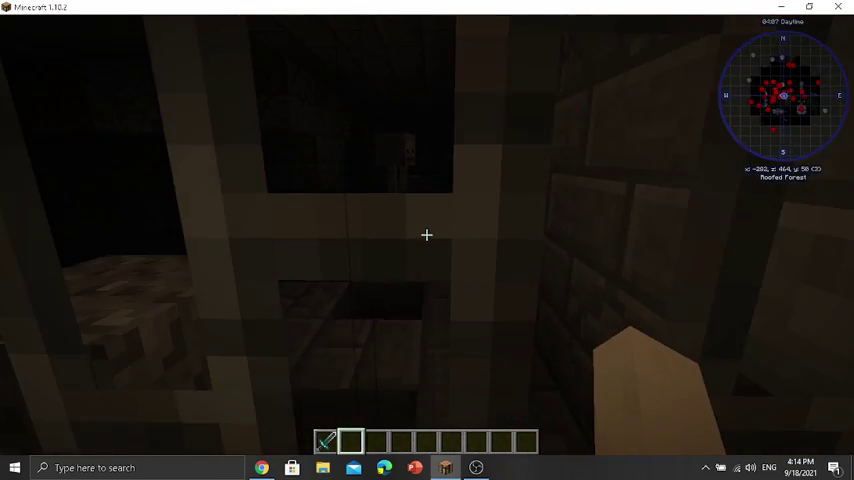
{"action": "key", "text": "w"}
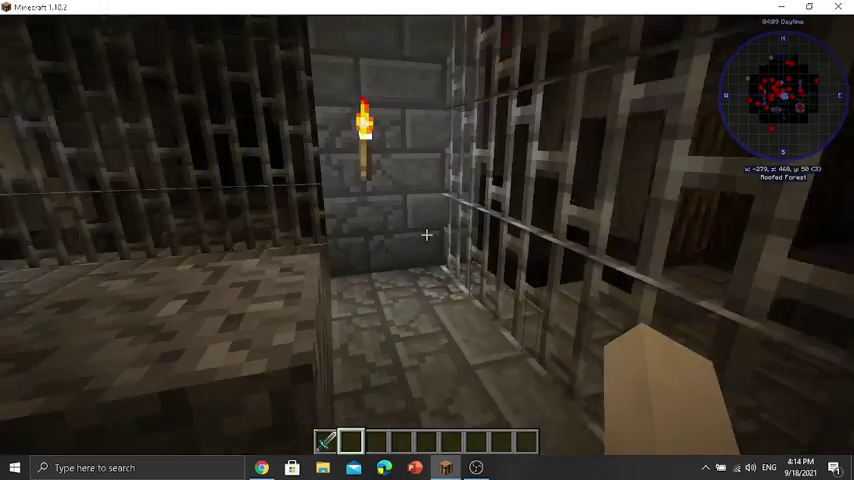
Step: Climb the brick staircase past the torch-lit walls and up the stairwell
{"action": "key", "text": "w"}
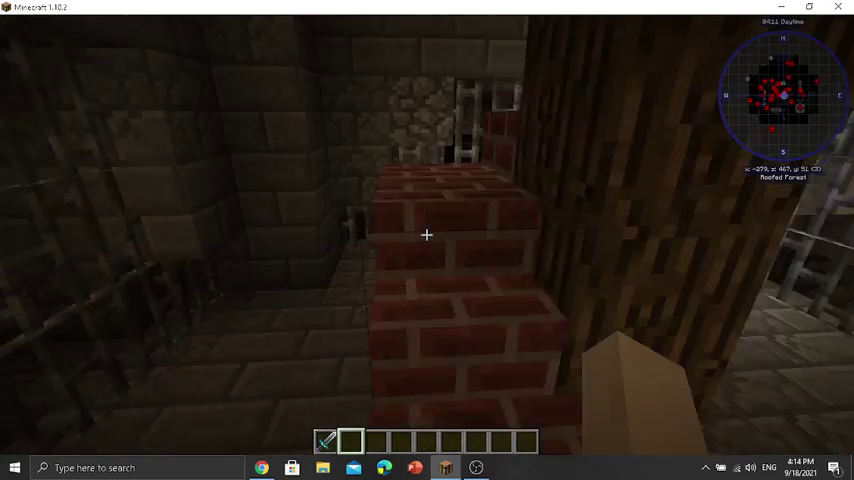
{"action": "key", "text": "w"}
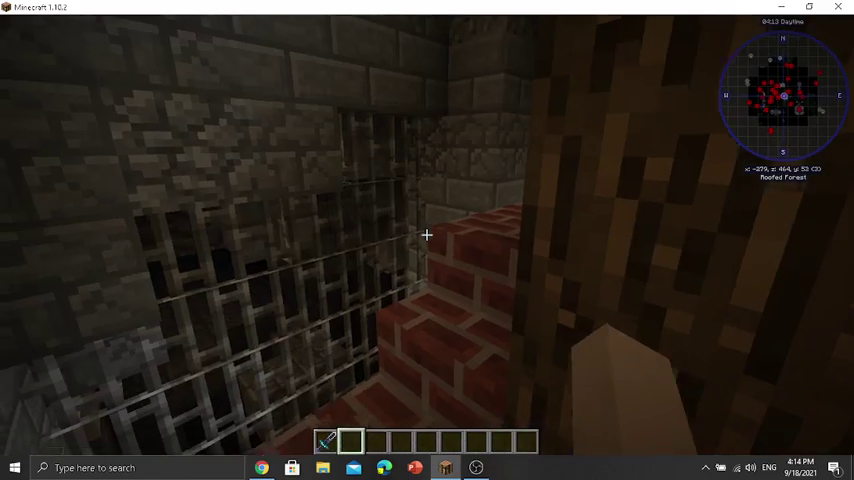
{"action": "key", "text": "w"}
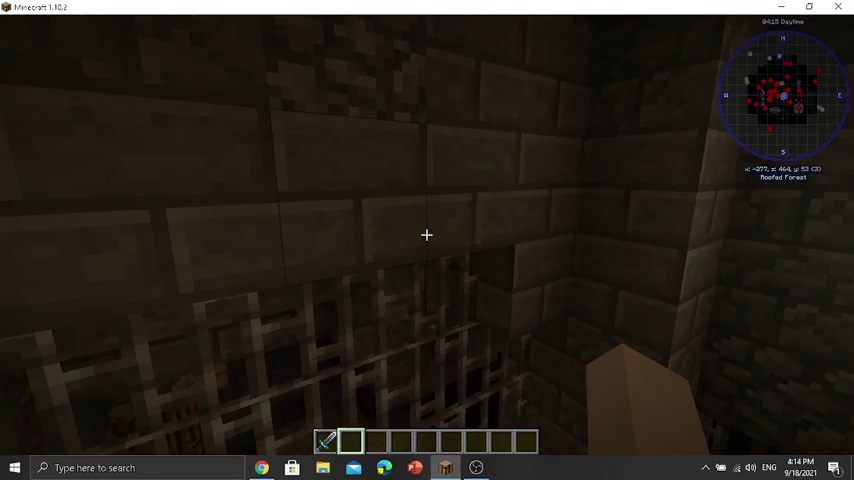
{"action": "key", "text": "w"}
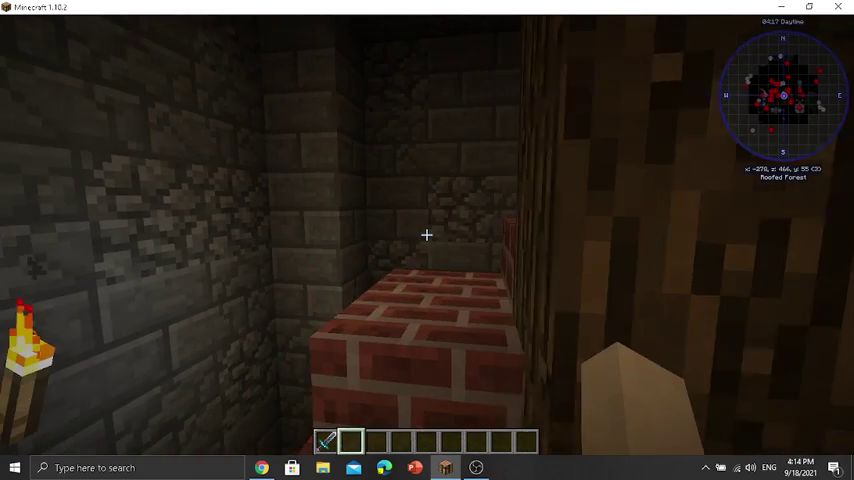
{"action": "key", "text": "w"}
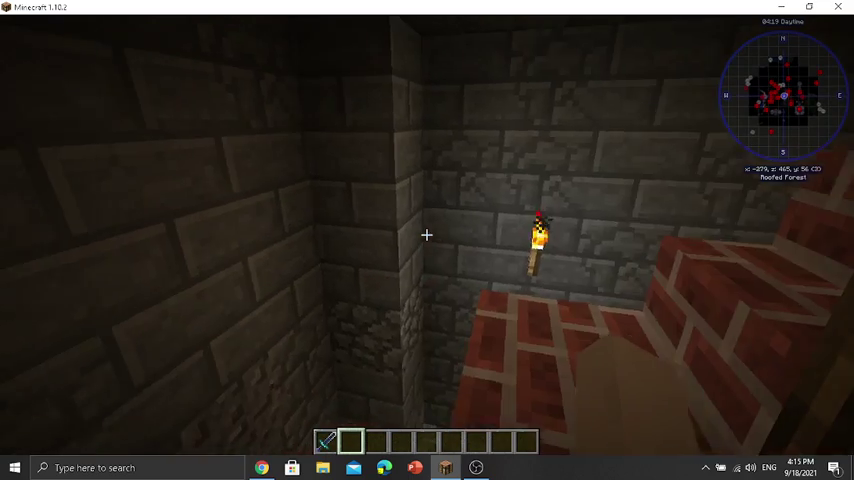
{"action": "key", "text": "w"}
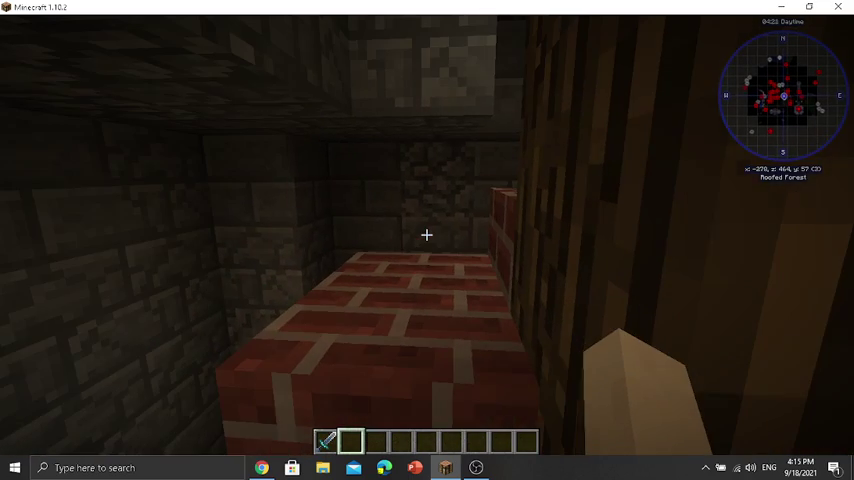
{"action": "key", "text": "w"}
{"action": "key", "text": "space"}
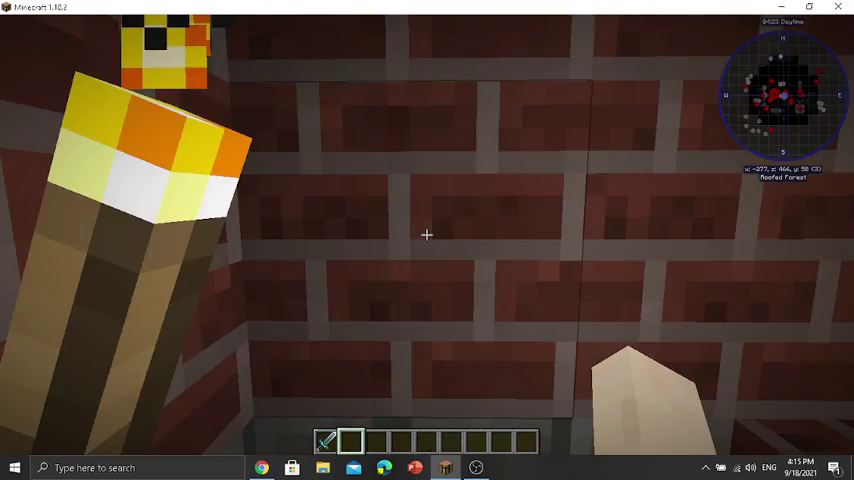
{"action": "key", "text": "w"}
Step: Leave the brick building and walk through the forest to the stone cliff face
{"action": "key", "text": "space"}
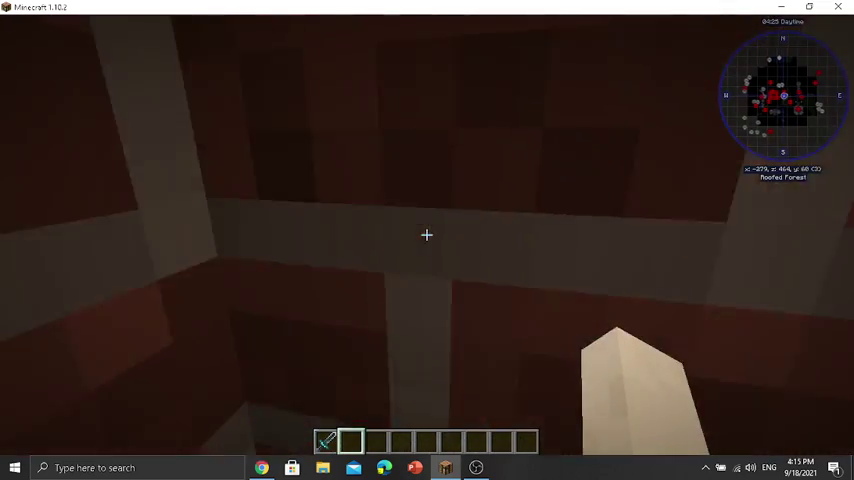
{"action": "key", "text": "w"}
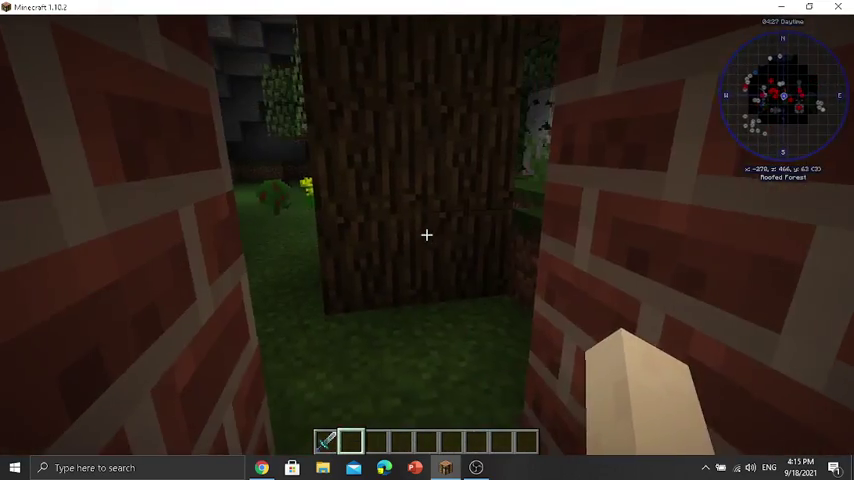
{"action": "key", "text": "w"}
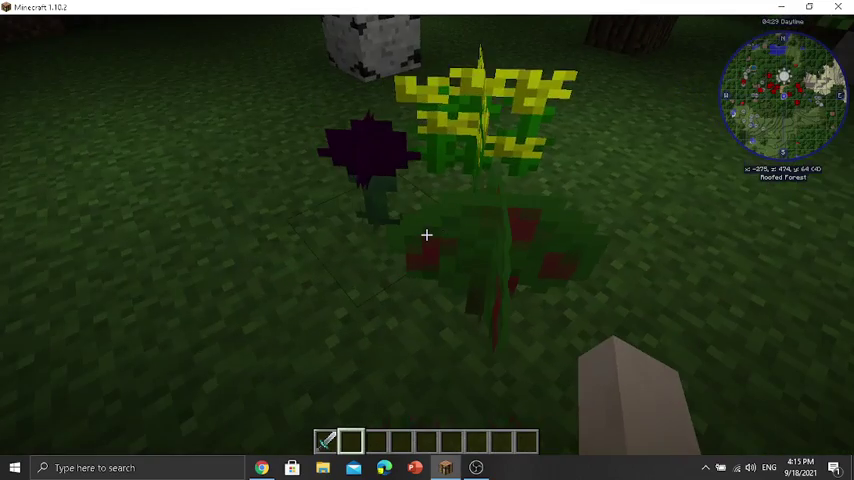
{"action": "key", "text": "w"}
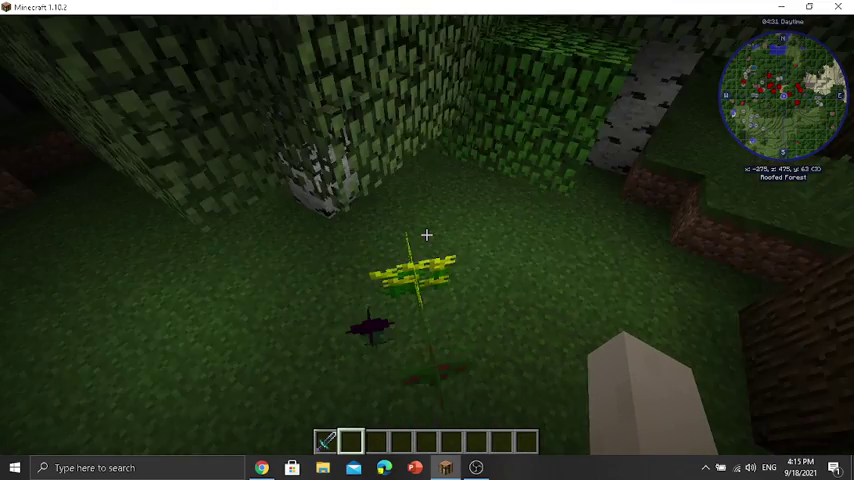
{"action": "key", "text": "w"}
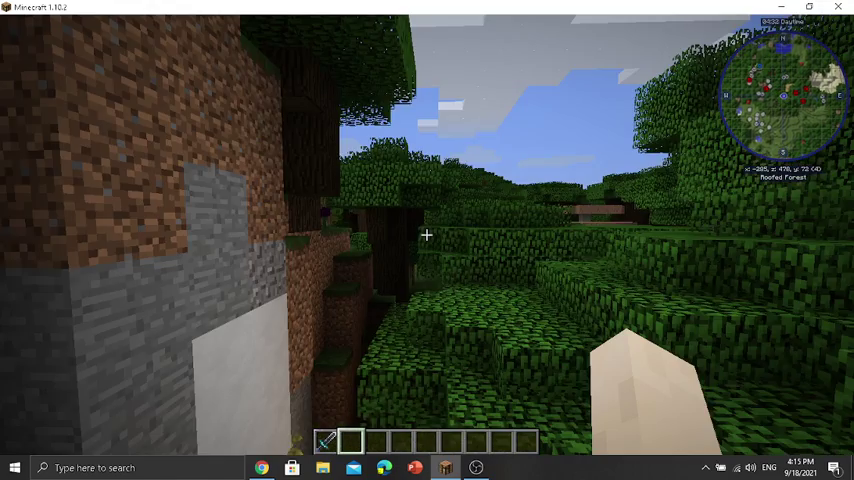
{"action": "key", "text": "s"}
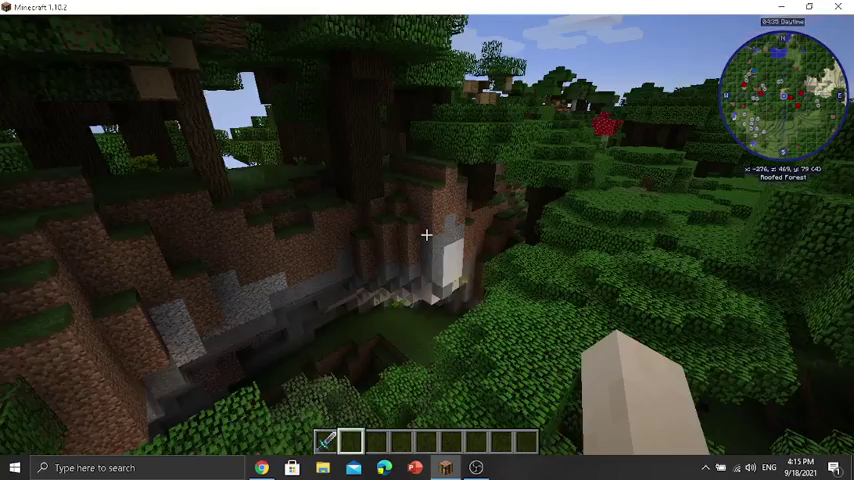
{"action": "key", "text": "w"}
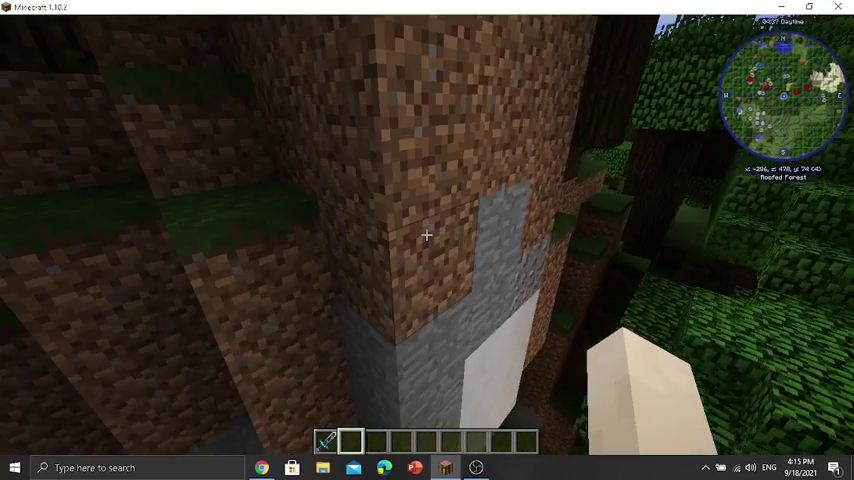
{"action": "key", "text": "w"}
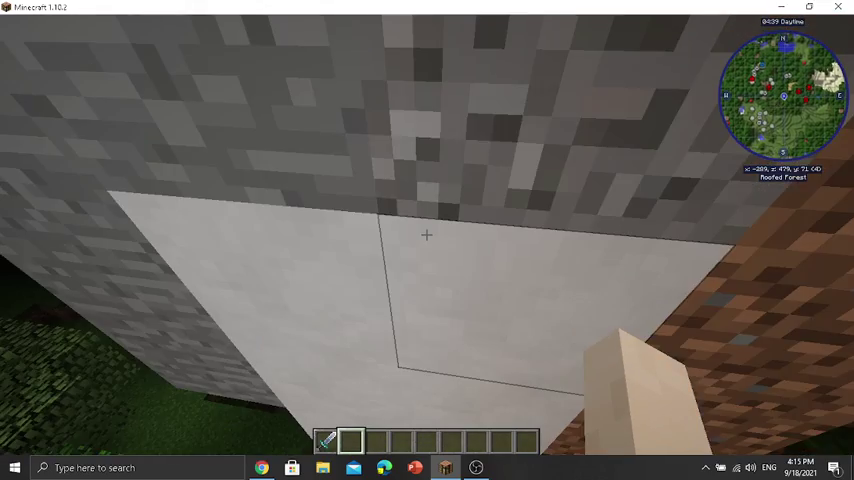
Step: Pick an Alabaster block, discard it from the inventory, then fly toward the farm
{"action": "middle_click", "coordinate": [426, 234]}
{"action": "key", "text": "e"}
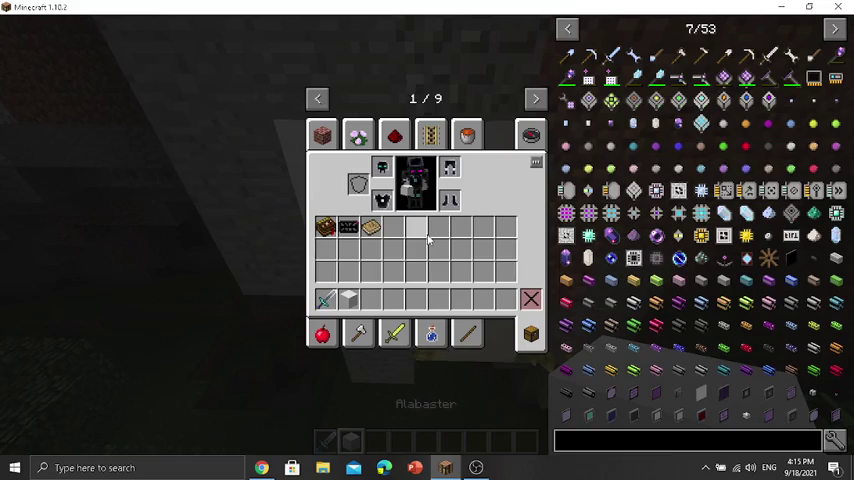
{"action": "left_click", "coordinate": [347, 300]}
{"action": "left_click", "coordinate": [262, 235]}
{"action": "key", "text": "e"}
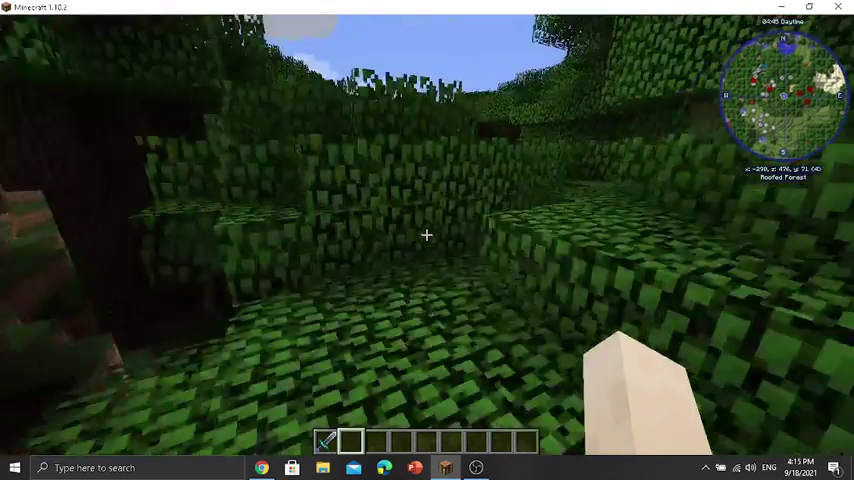
{"action": "key", "text": "w"}
{"action": "key", "text": "w"}
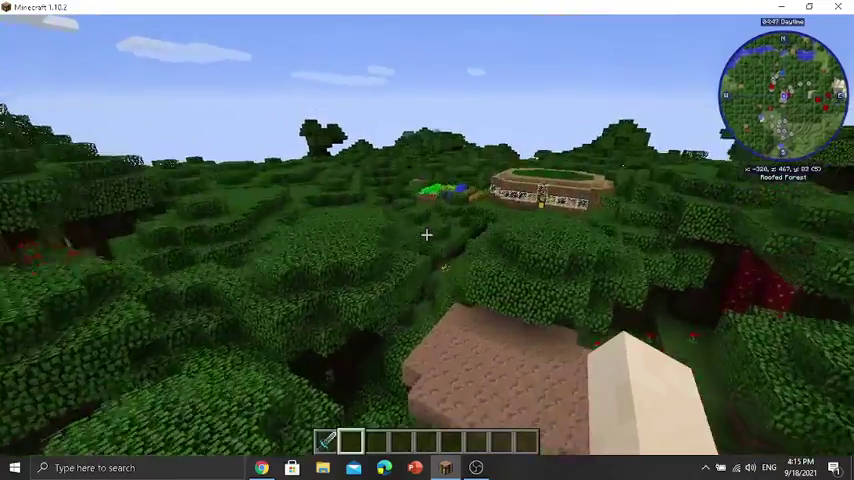
{"action": "key", "text": "w"}
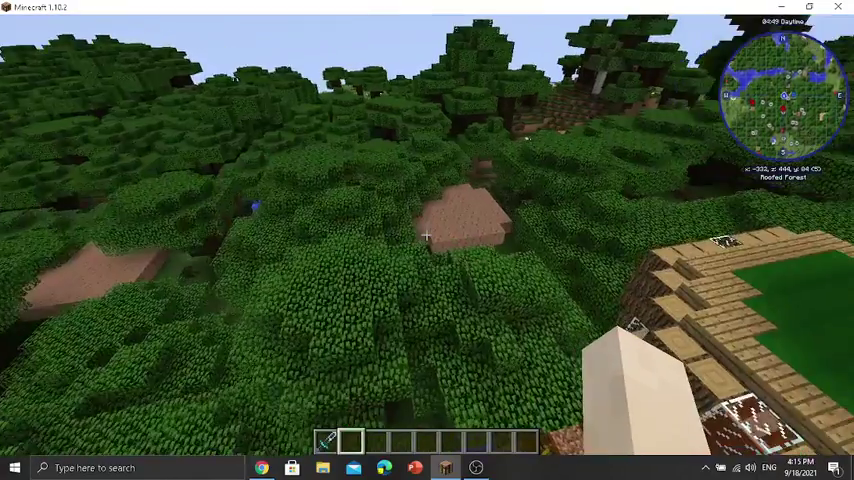
Step: Save and quit the world to the title screen, then open the Singleplayer world list
{"action": "key", "text": "Escape"}
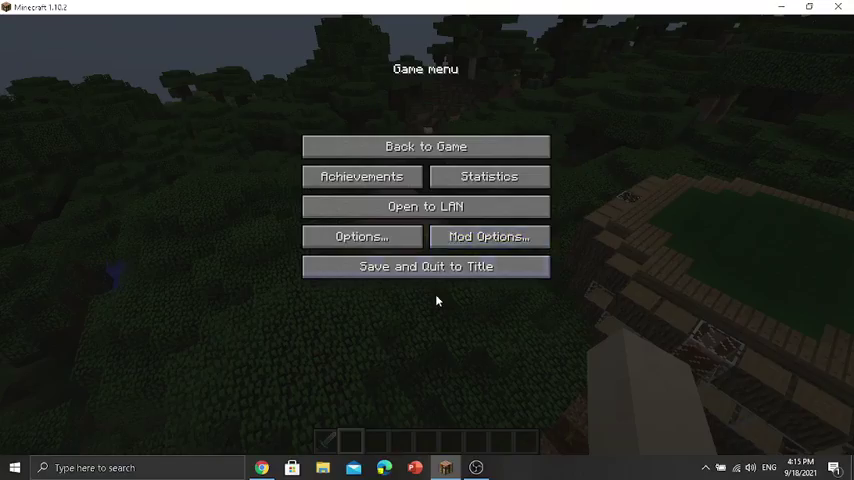
{"action": "left_click", "coordinate": [460, 266]}
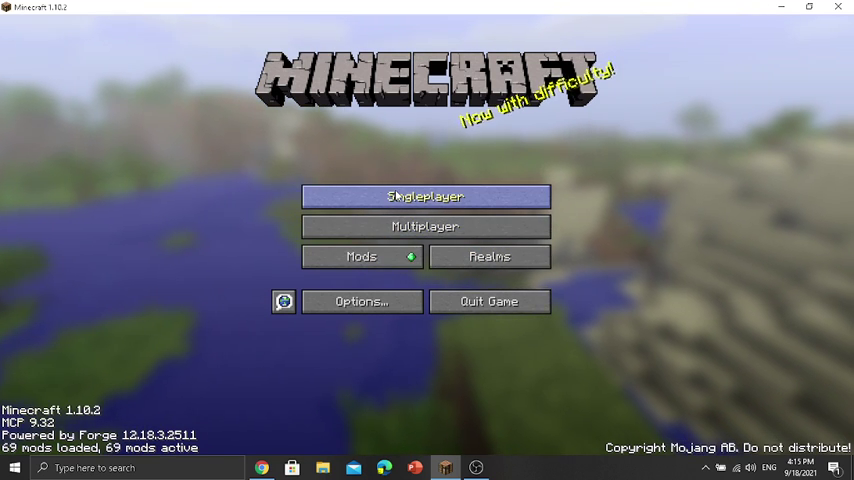
{"action": "left_click", "coordinate": [396, 196]}
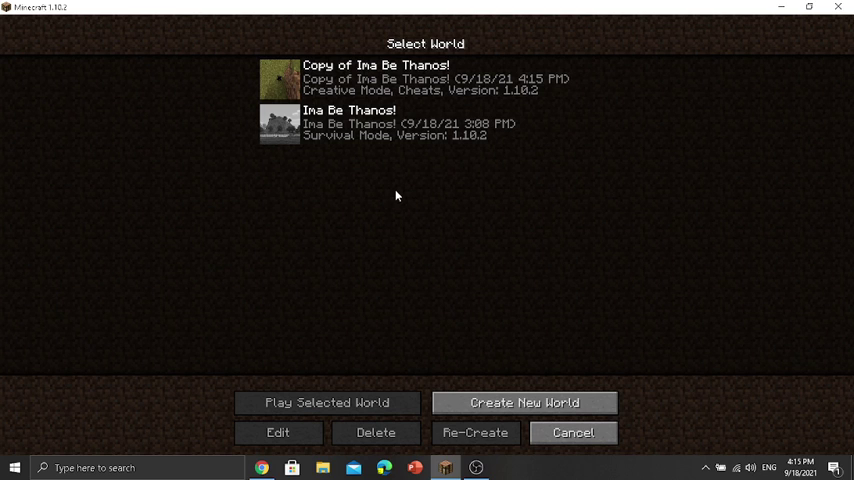
Step: Load the 'Copy of Ima Be Thanos!' world from the world list
{"action": "left_click", "coordinate": [338, 87]}
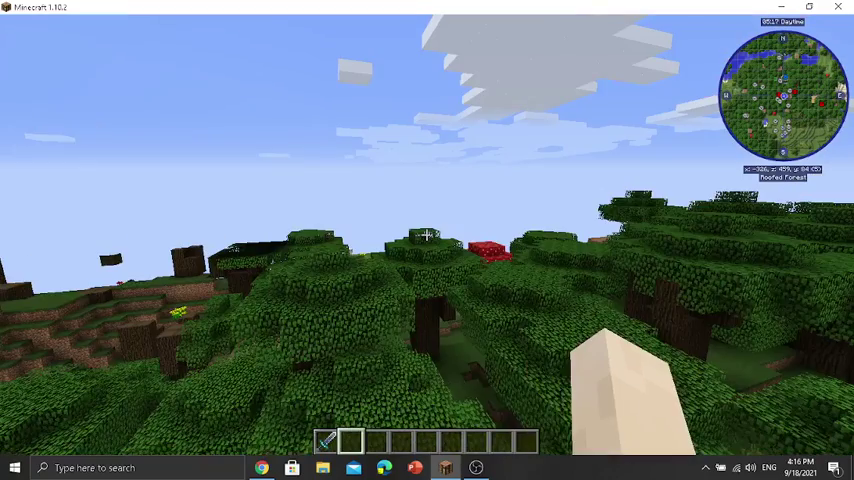
Step: Fly over the treetops past the hillside toward the distant farm and wooden house
{"action": "key", "text": "w"}
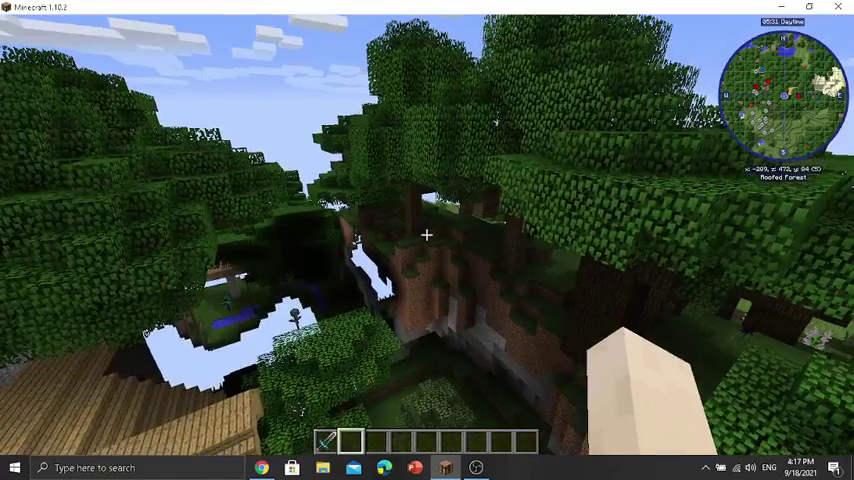
{"action": "key", "text": "w"}
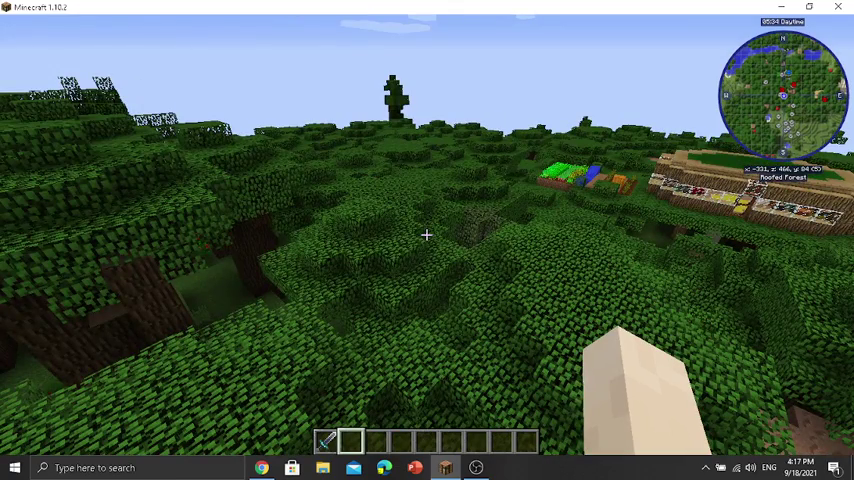
{"action": "key", "text": "w"}
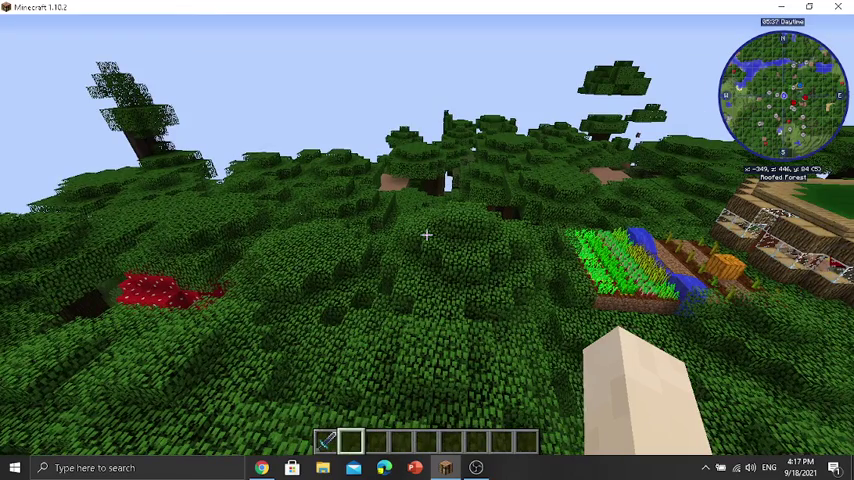
{"action": "key", "text": "w"}
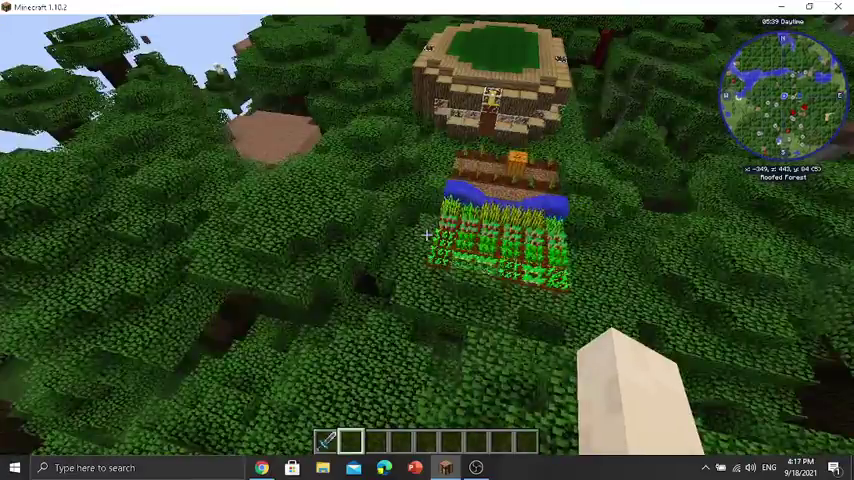
Step: Drop onto the crop farm and cross the wheat toward the house and pumpkin
{"action": "key", "text": "w"}
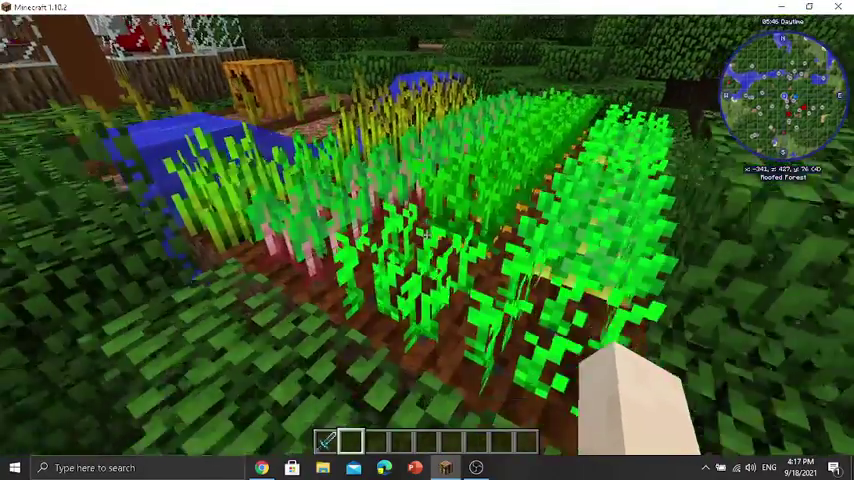
{"action": "key", "text": "w"}
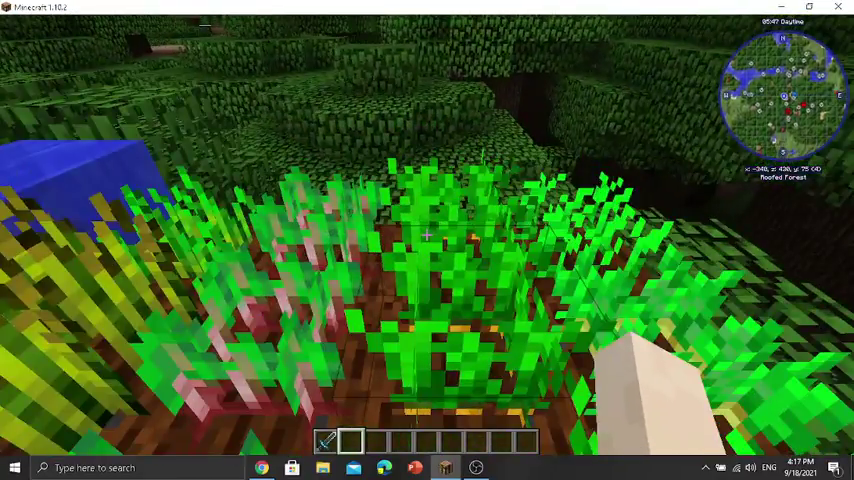
{"action": "key", "text": "w"}
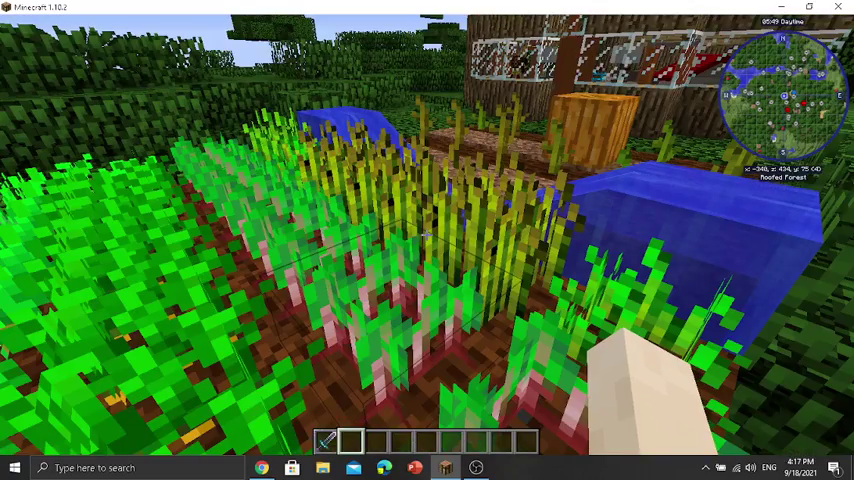
{"action": "key", "text": "w"}
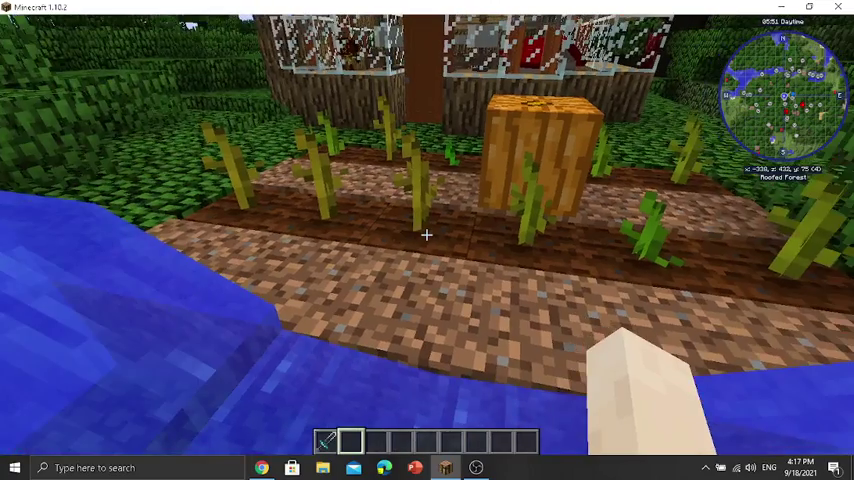
{"action": "key", "text": "w"}
{"action": "key", "text": "w"}
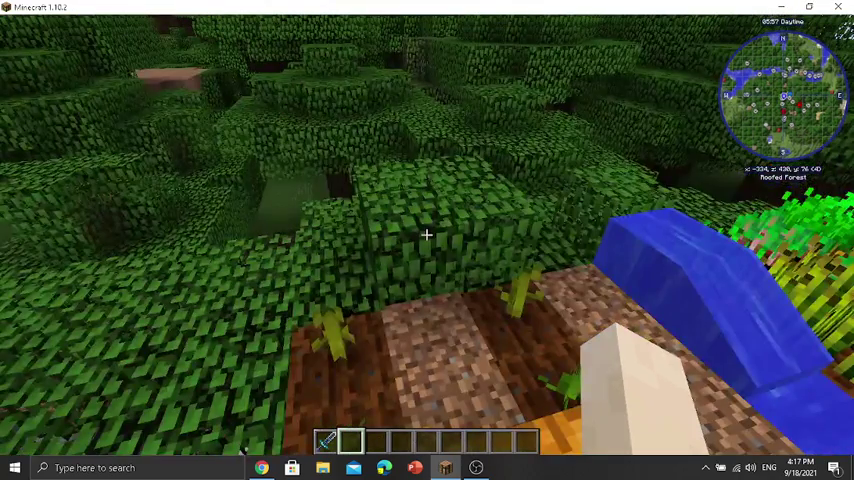
Step: Look over the farmland rows, then walk up the path to the pumpkin
{"action": "key", "text": "w"}
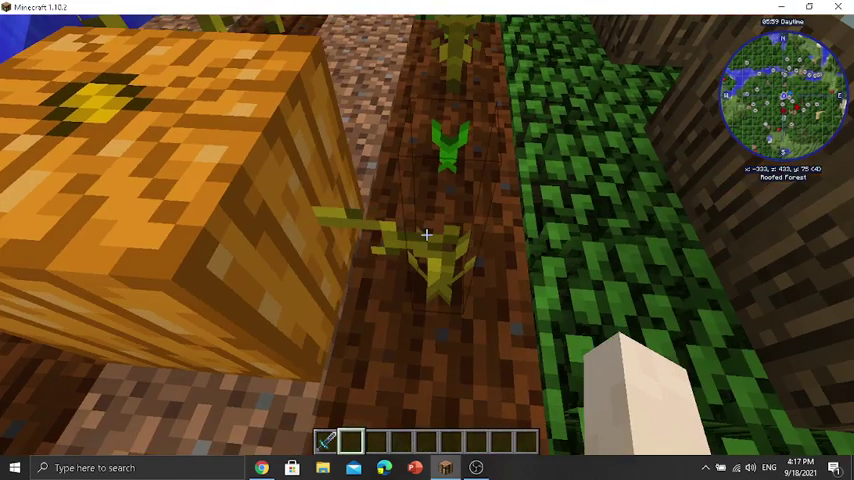
{"action": "key", "text": "w"}
{"action": "key", "text": "w"}
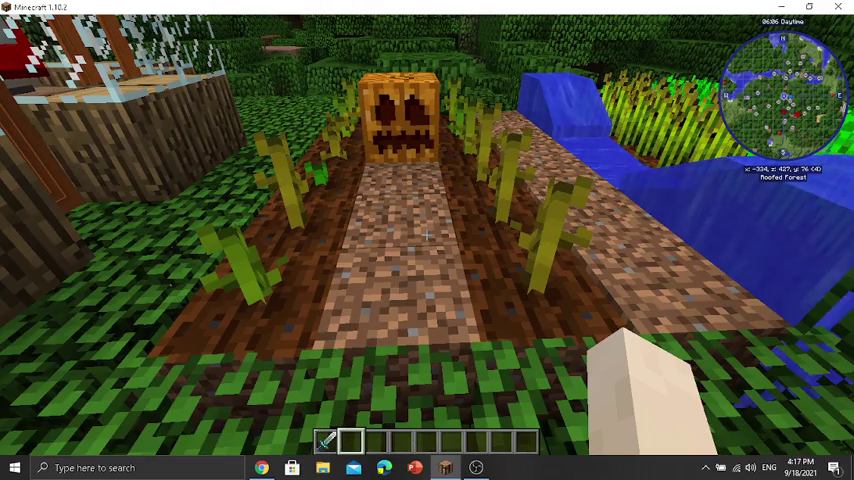
{"action": "key", "text": "w"}
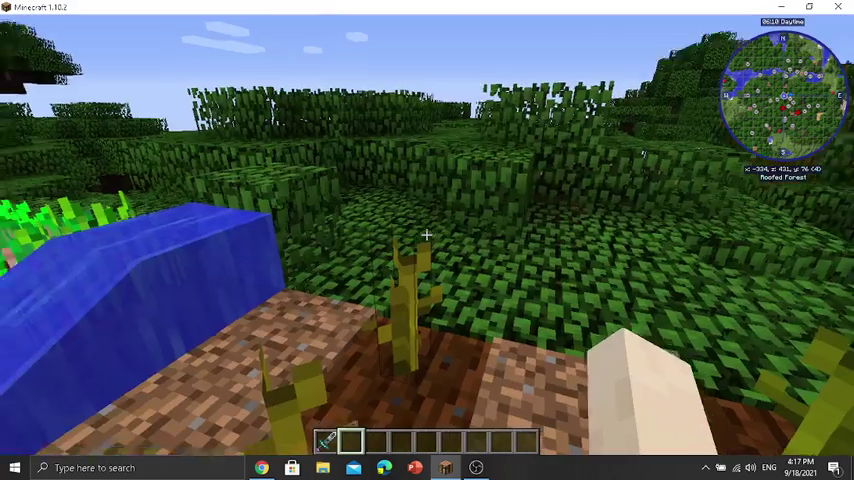
Step: Rise above the canopy and fly out over the roofed forest
{"action": "key", "text": "space"}
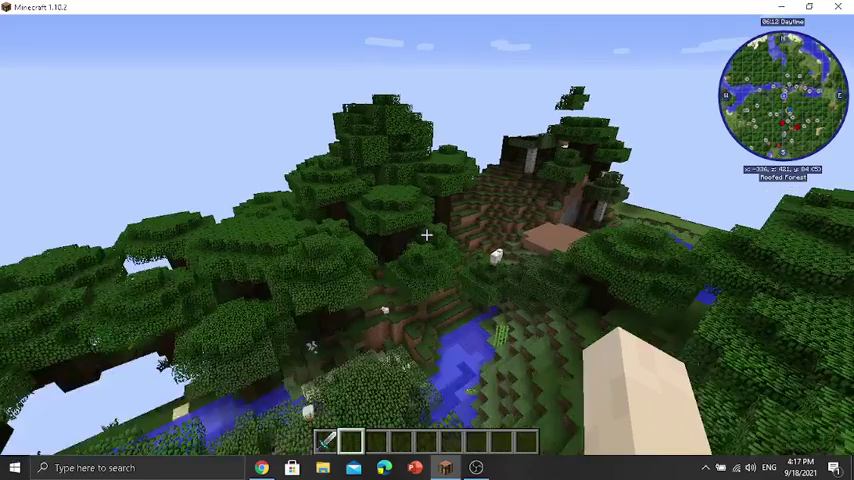
{"action": "key", "text": "w"}
{"action": "key", "text": "w"}
{"action": "key", "text": "w"}
{"action": "key", "text": "w"}
{"action": "key", "text": "w"}
{"action": "key", "text": "w"}
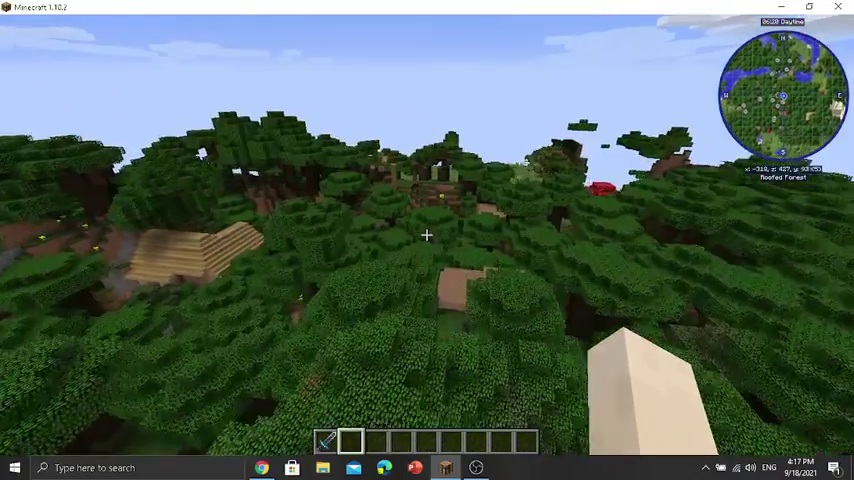
{"action": "key", "text": "w"}
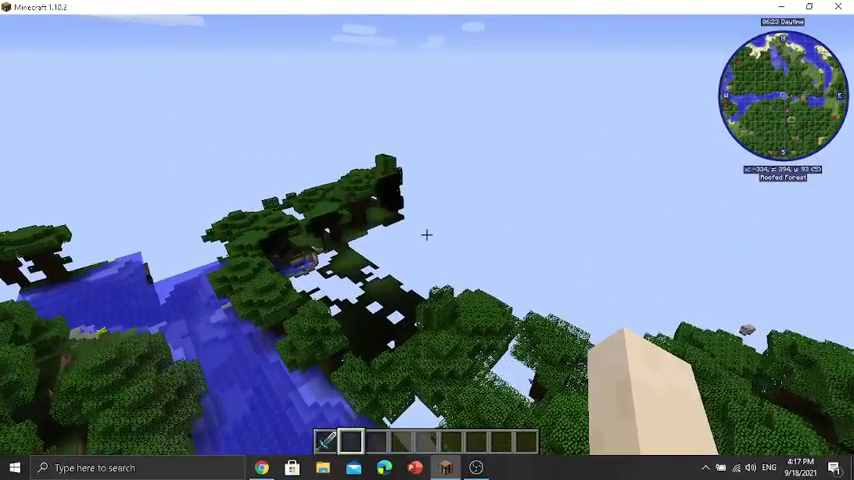
{"action": "key", "text": "w"}
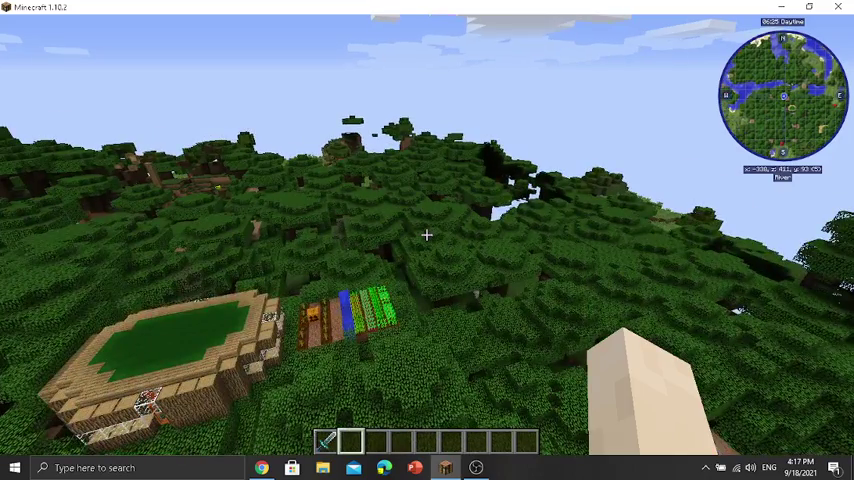
Step: Fly over the river toward the floating trees, then back to the wooden house and farm plot
{"action": "key", "text": "w"}
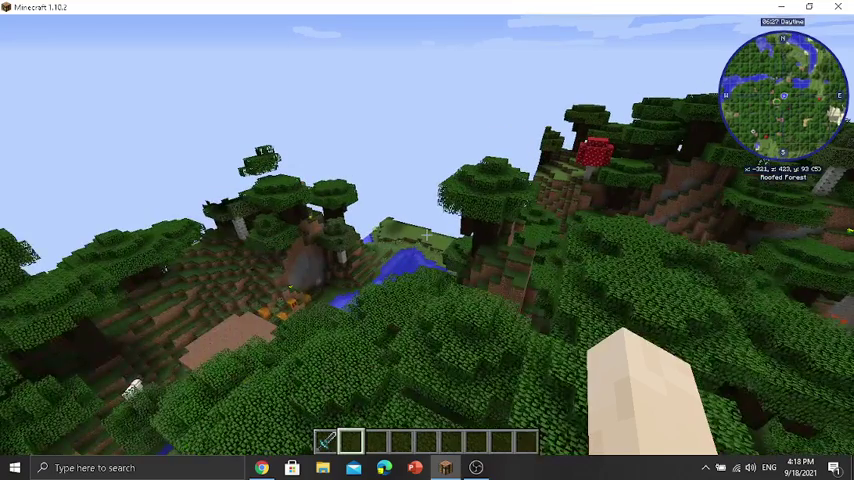
{"action": "key", "text": "w"}
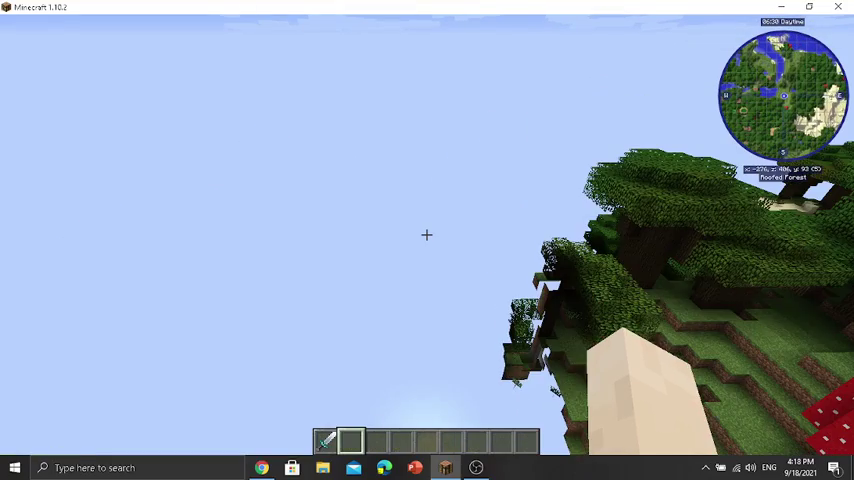
{"action": "key", "text": "w"}
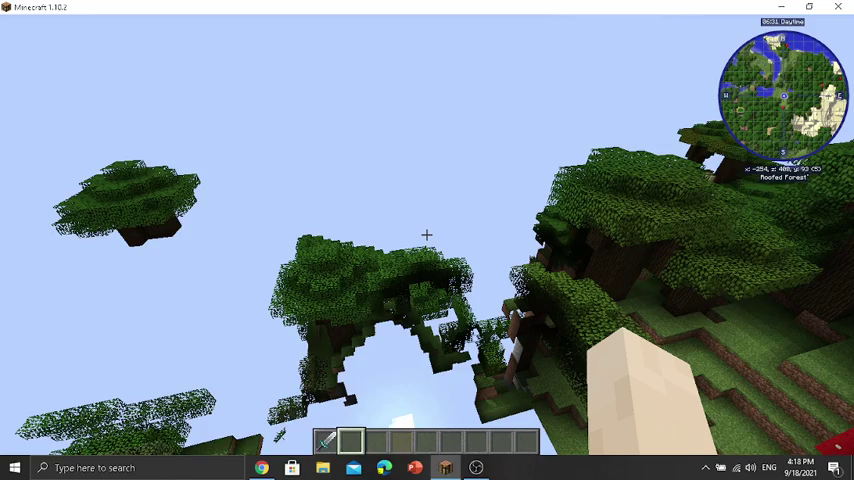
{"action": "key", "text": "w"}
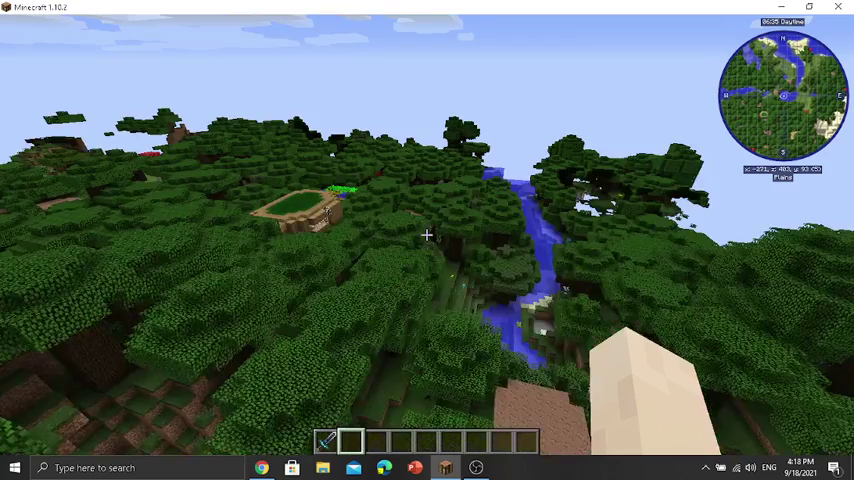
{"action": "key", "text": "w"}
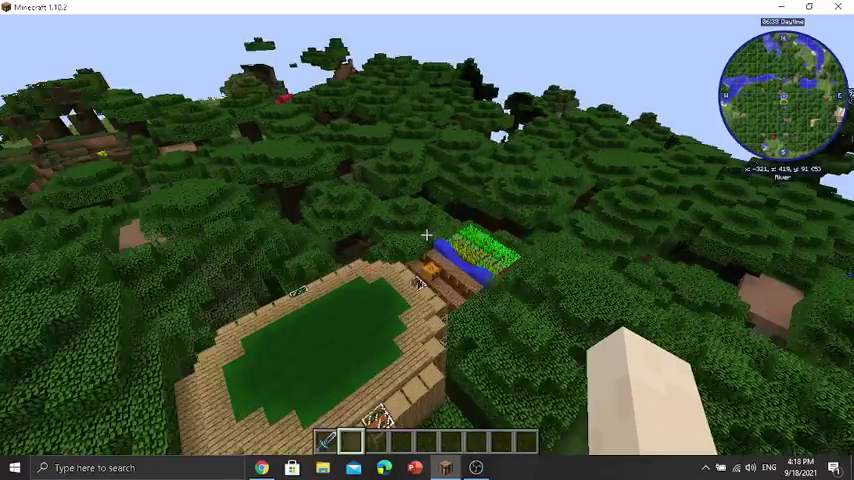
{"action": "key", "text": "w"}
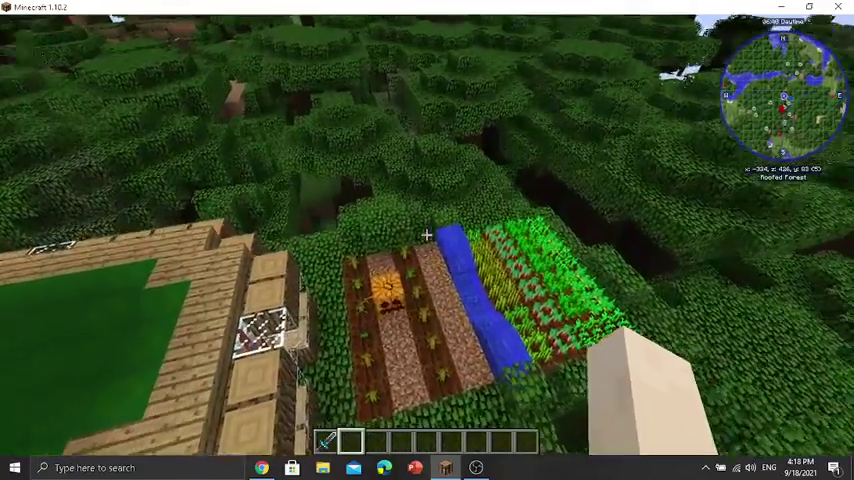
Step: Descend beside the house, break the pumpkin, then look across the crop rows
{"action": "key", "text": "shift"}
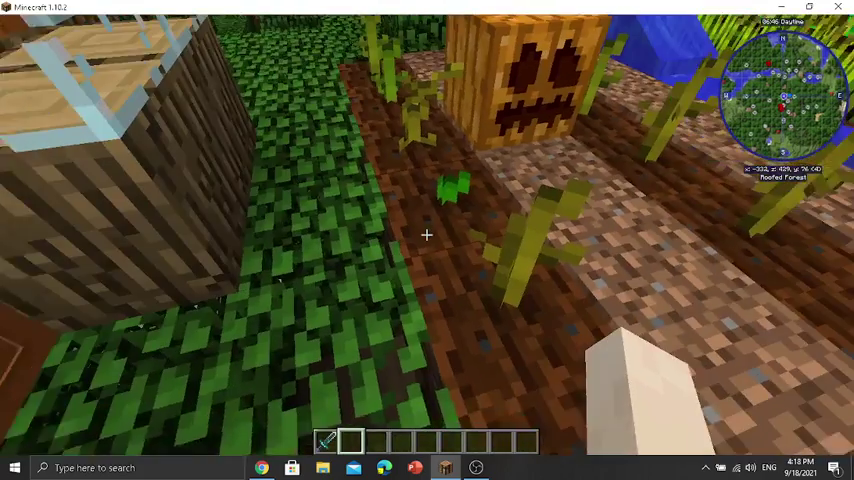
{"action": "key", "text": "w"}
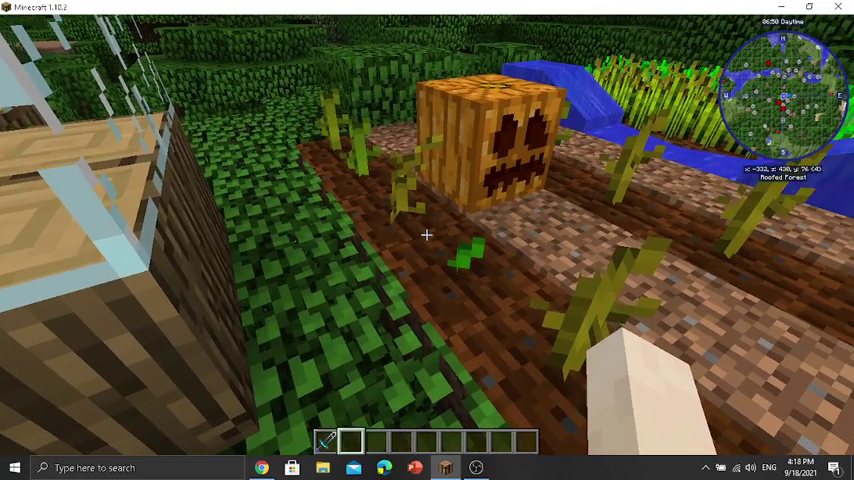
{"action": "key", "text": "w"}
{"action": "left_click", "coordinate": [427, 234]}
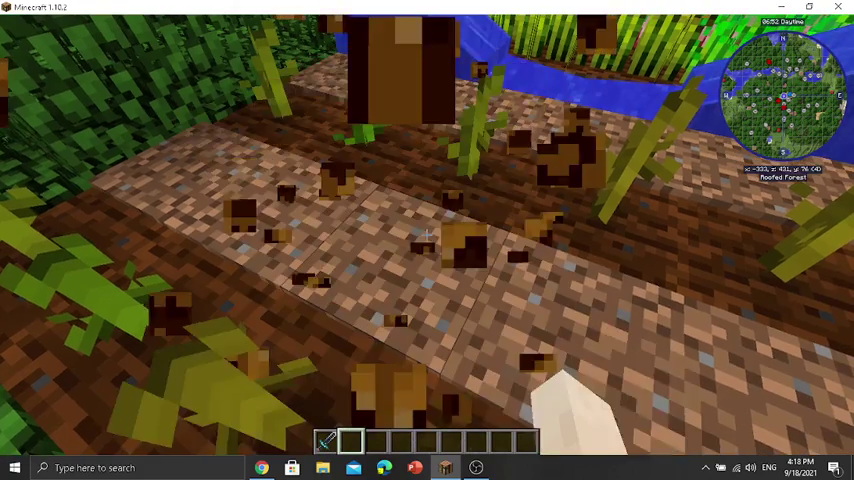
{"action": "key", "text": "w"}
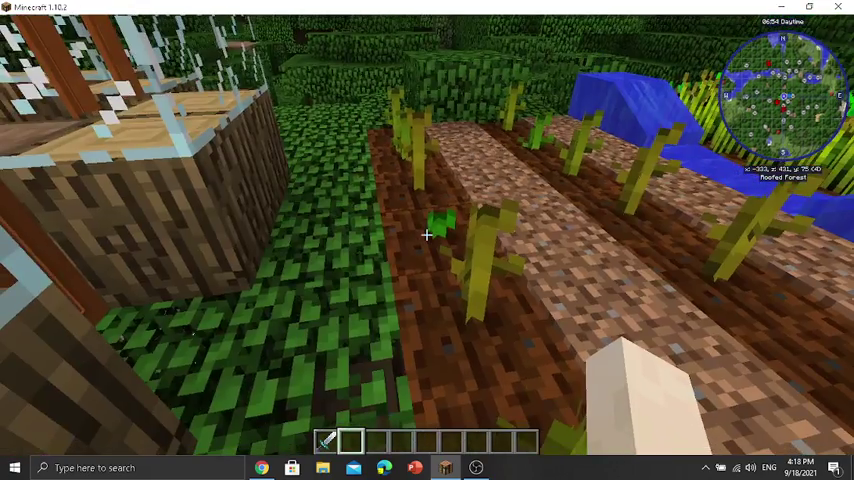
{"action": "key", "text": "w"}
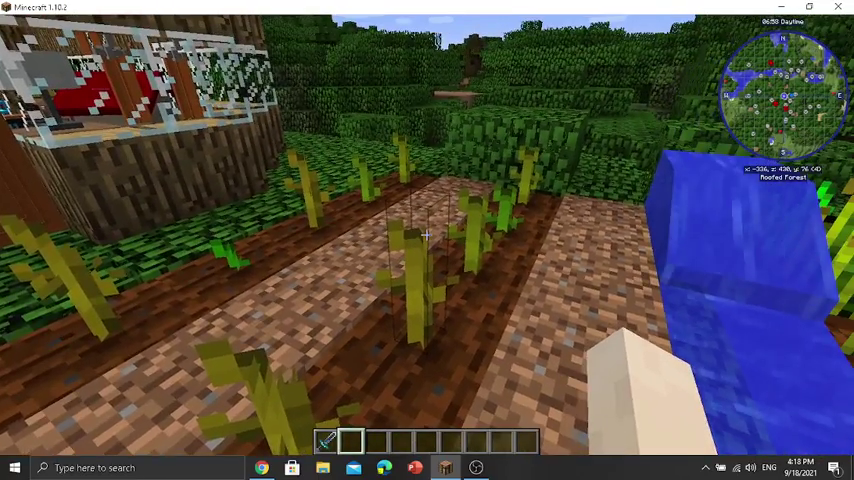
{"action": "key", "text": "Escape"}
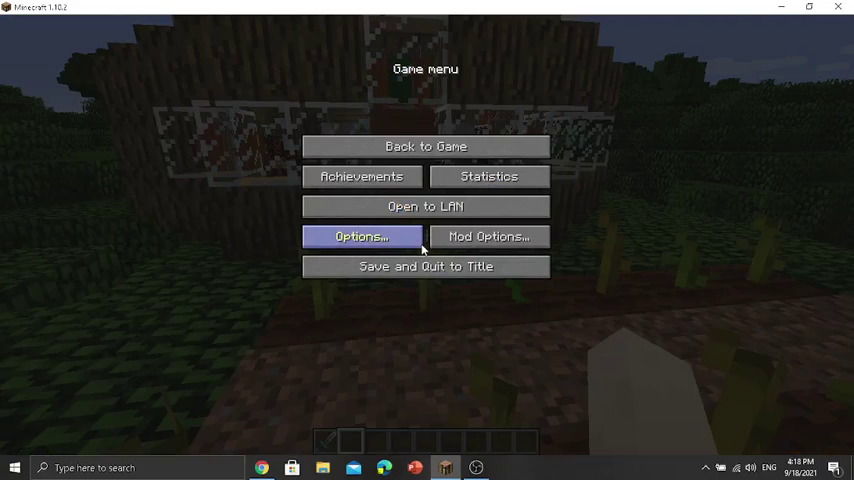